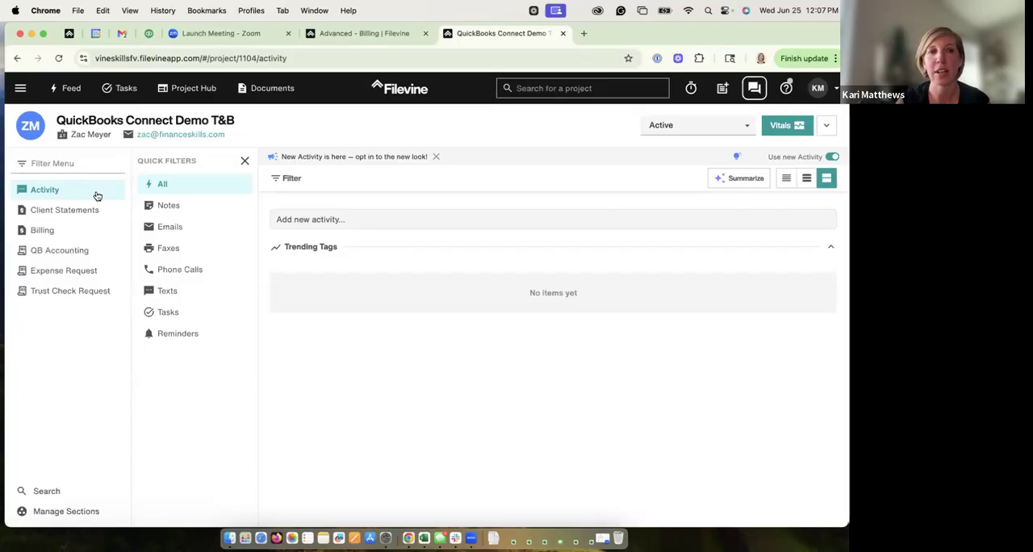
Step: Open the project's billing entries and expand the Time Entries and Flat Fee sections
left_click(71, 232)
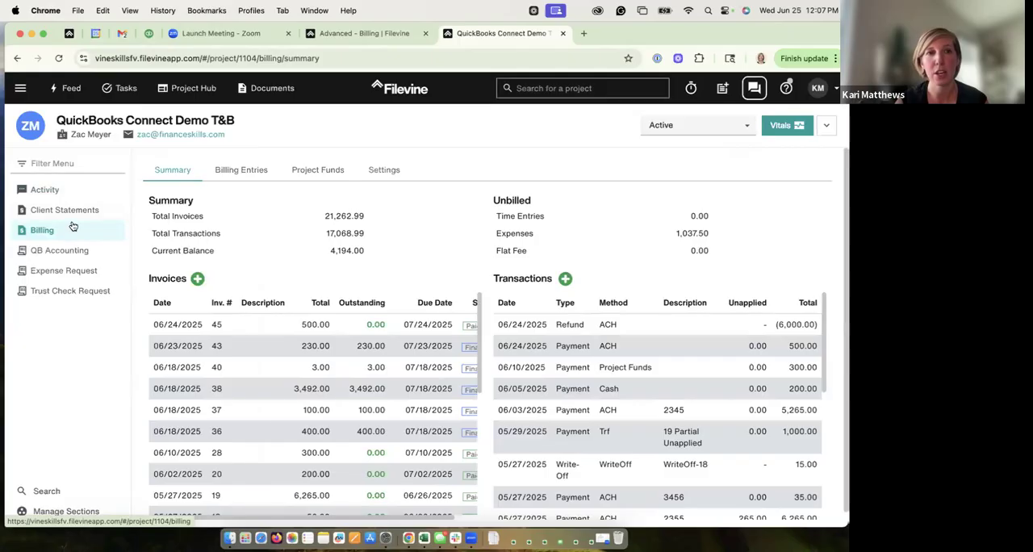
left_click(244, 172)
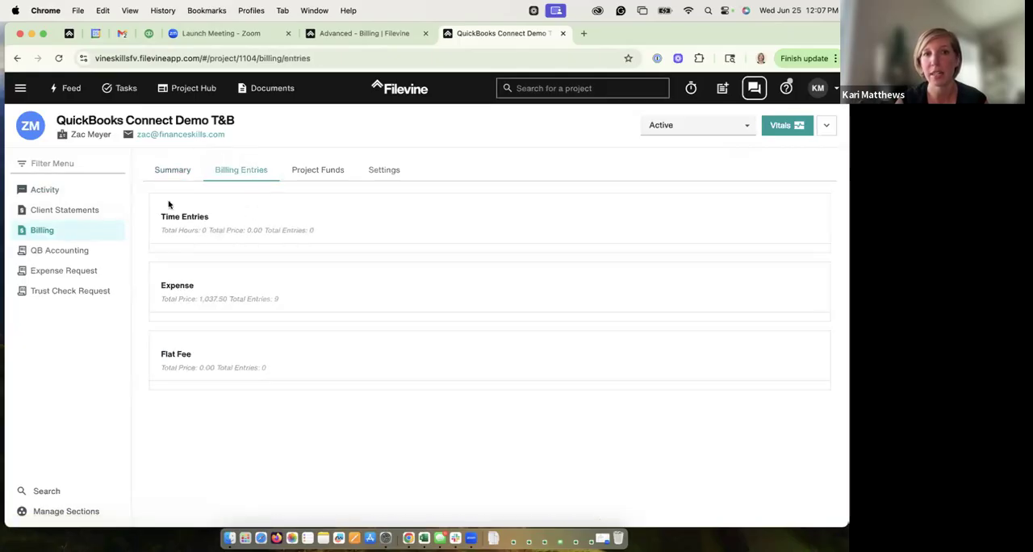
left_click(207, 224)
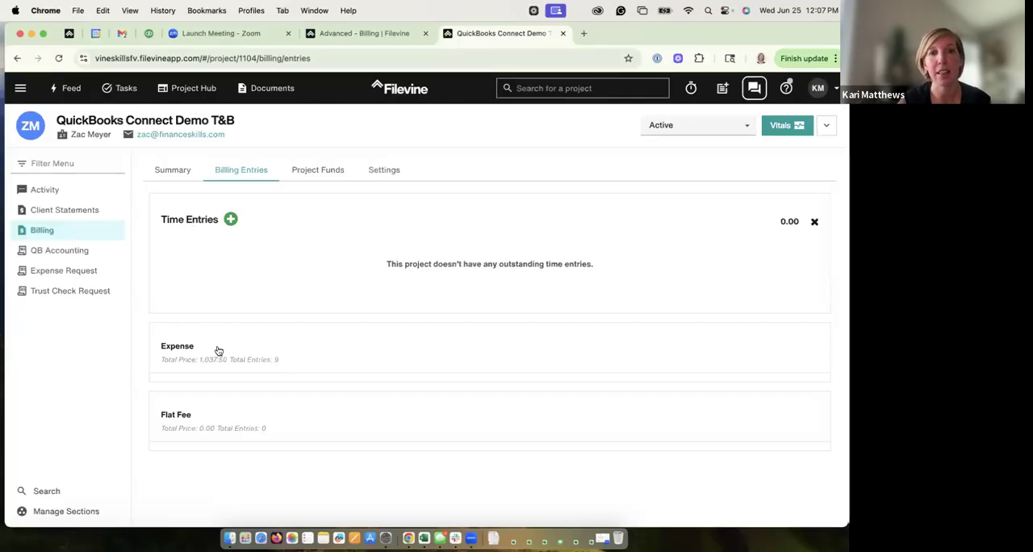
left_click(188, 414)
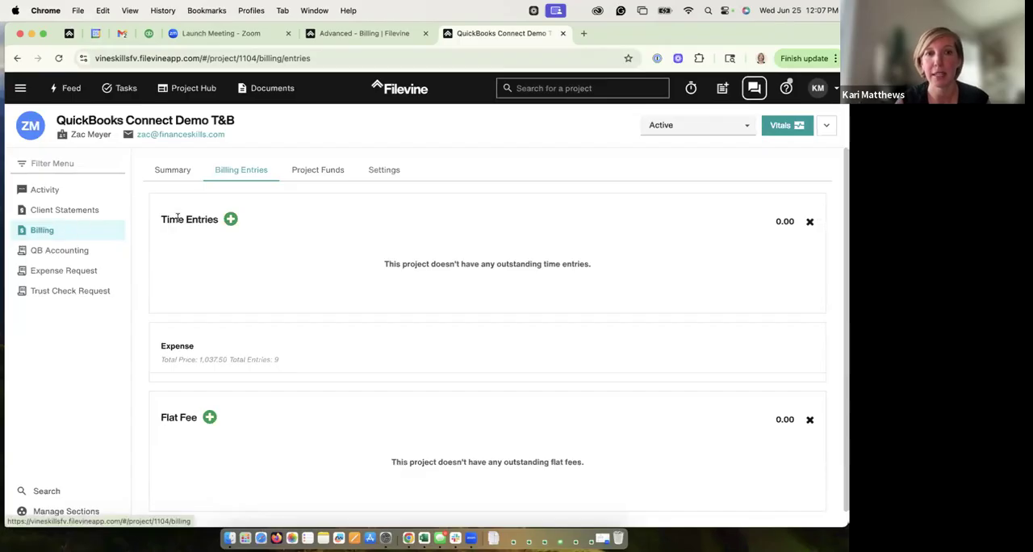
Step: Fill in a new time entry for yourself dated 06/25/2025, with 1 hour and the description "test"
left_click(230, 220)
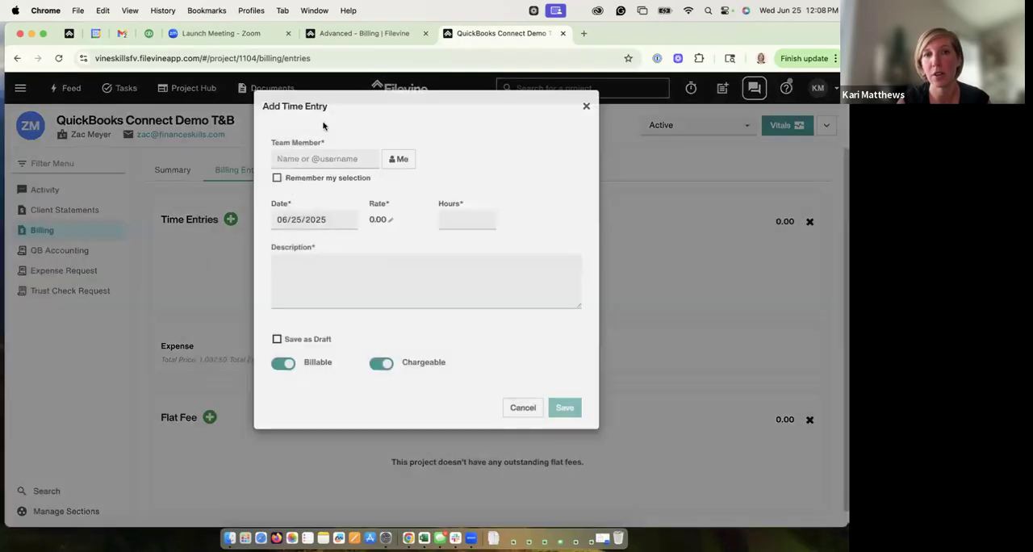
left_click(407, 159)
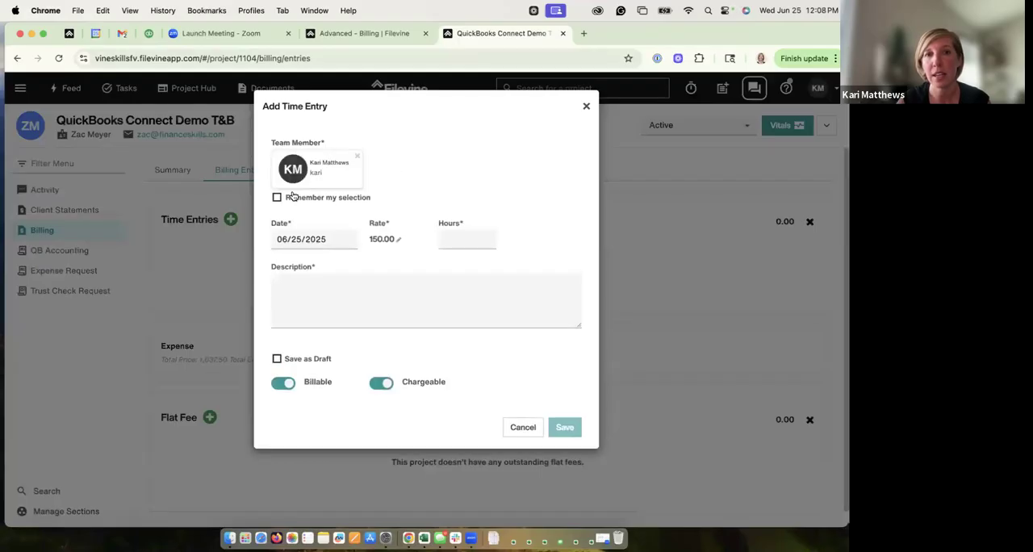
left_click(295, 239)
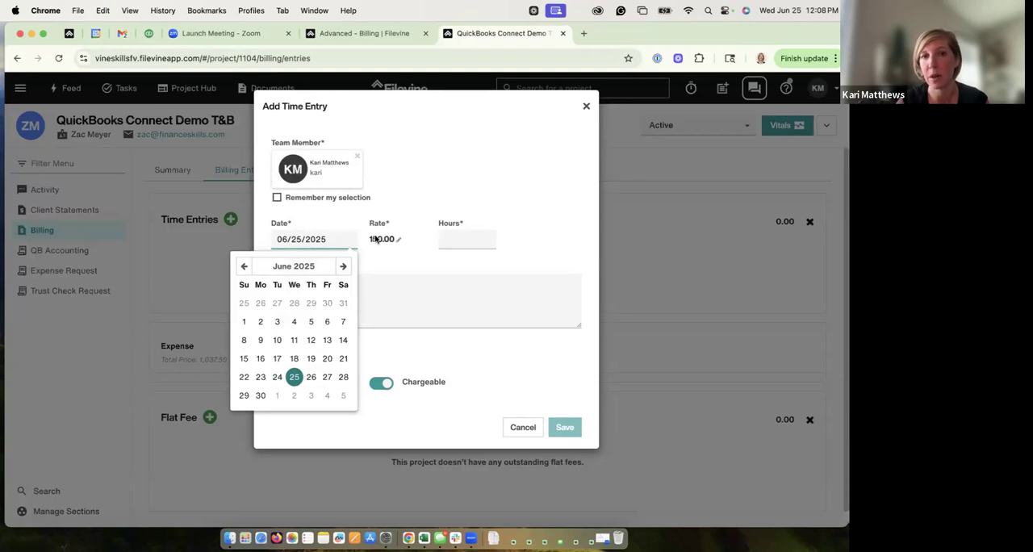
left_click(473, 236)
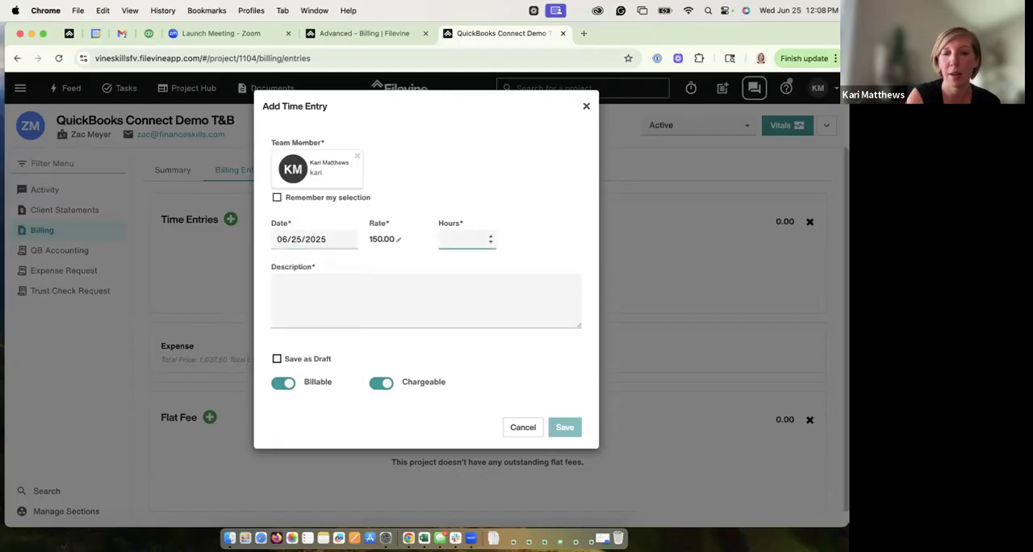
left_click(463, 295)
type("test")
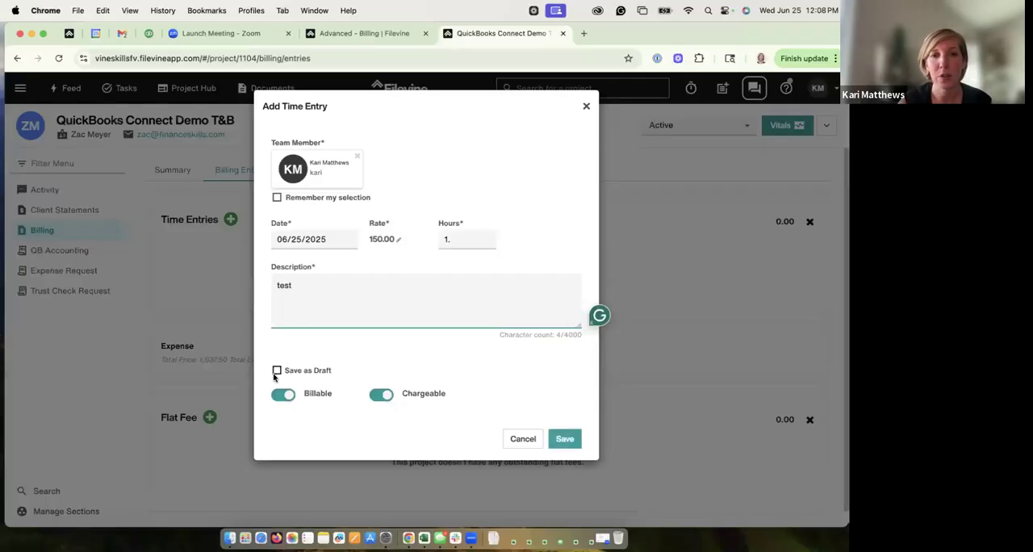
Step: Try switching the time entry's Chargeable and Billable options off, and turn both back on
left_click(380, 394)
left_click(281, 394)
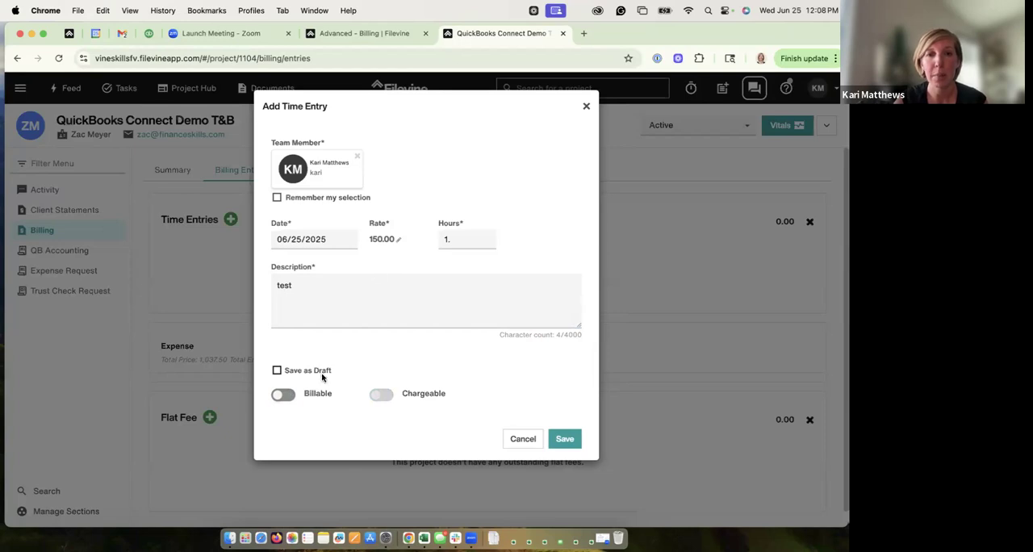
left_click(284, 395)
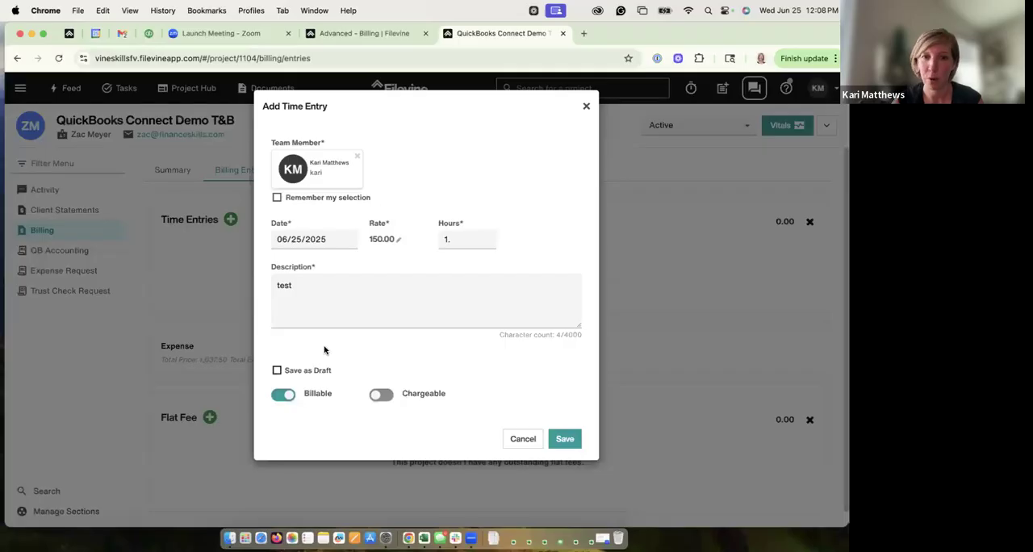
left_click(383, 395)
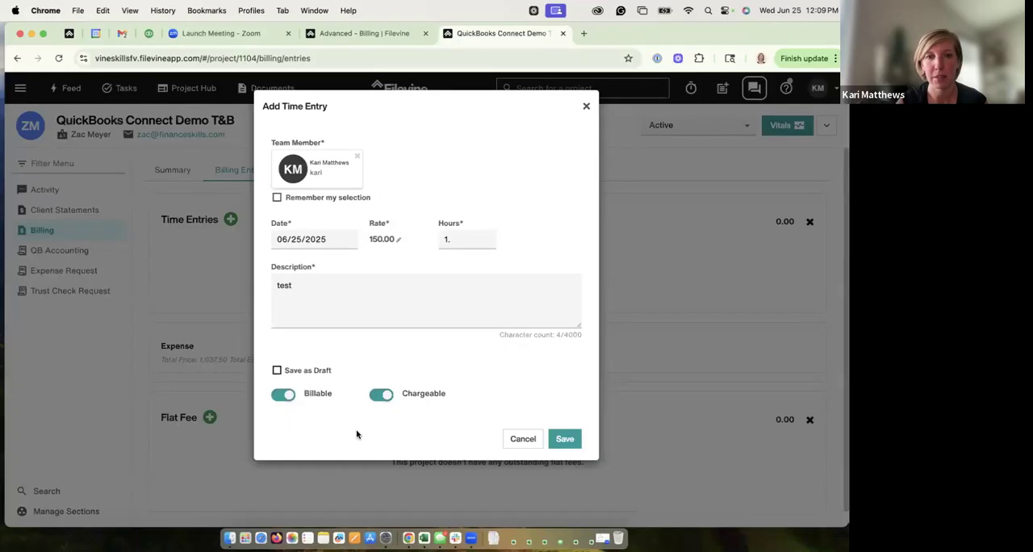
Step: Save the time entry and look over the project's billing entries
left_click(567, 440)
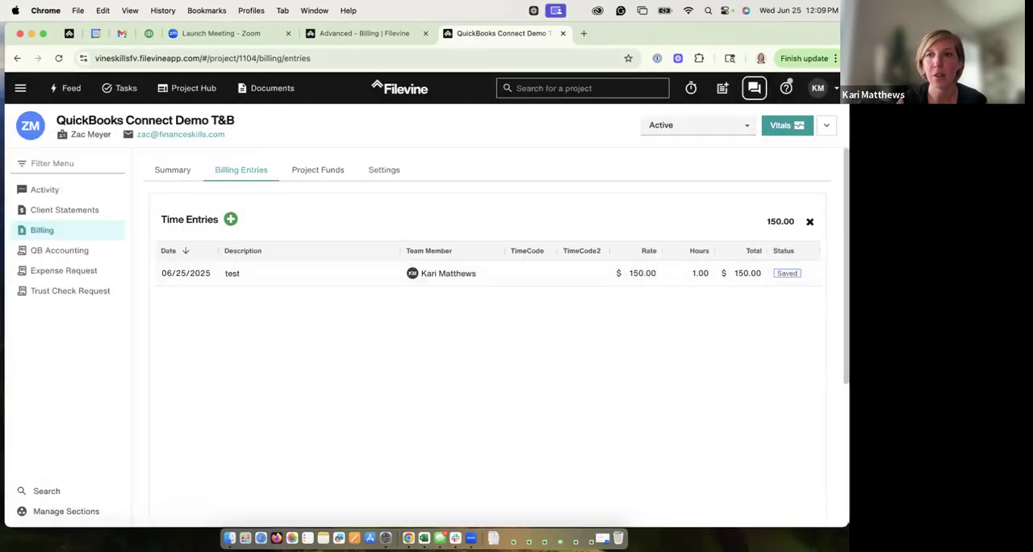
scroll(353, 365, "down", 3)
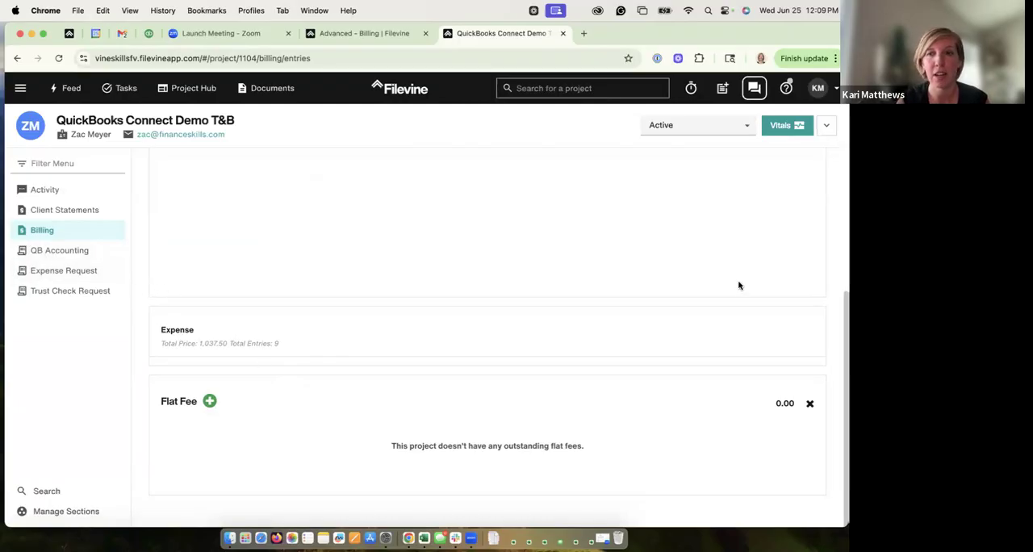
scroll(297, 342, "up", 10)
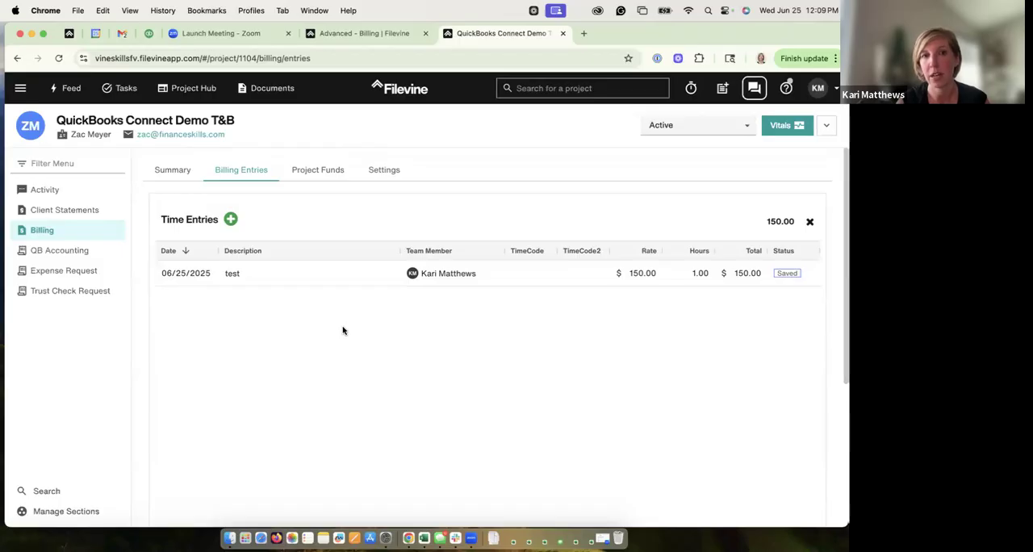
Step: Start a new invoice from the billing summary and include the 06/25/2025 "test" time entry
left_click(177, 170)
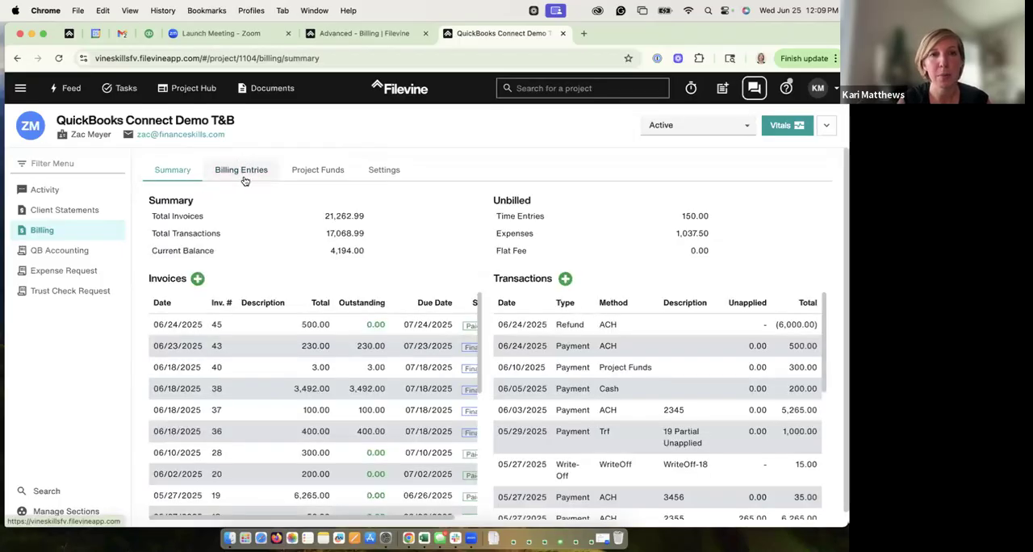
left_click(198, 280)
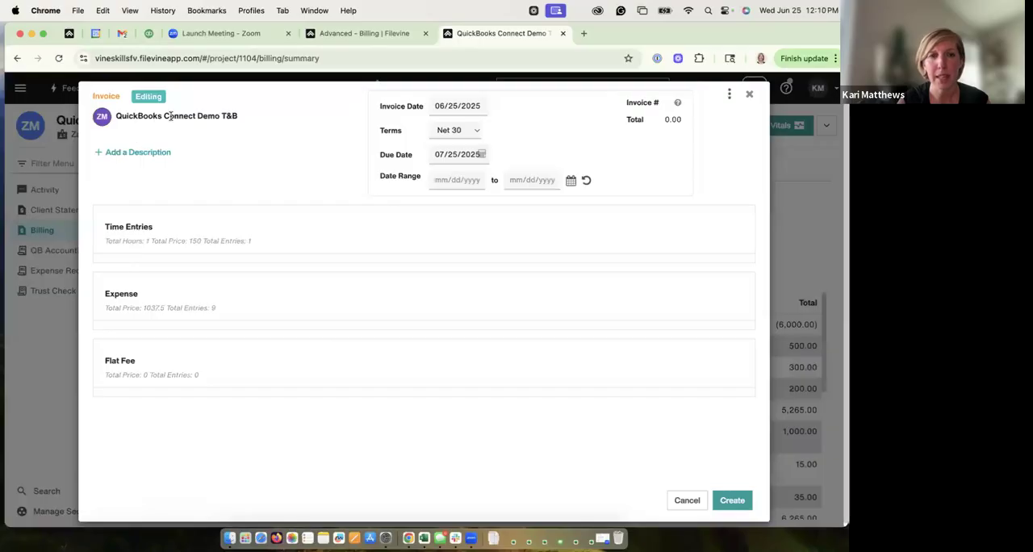
left_click(229, 232)
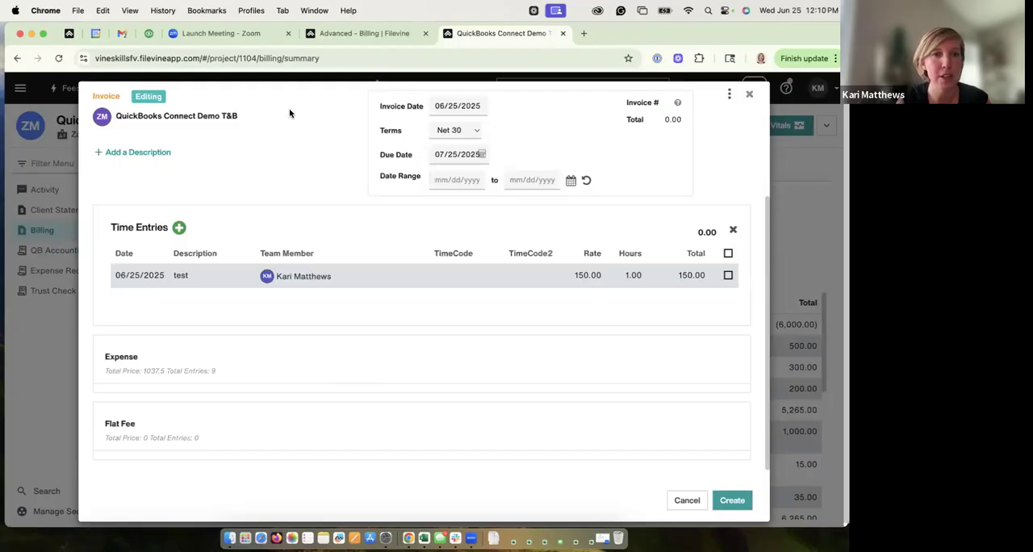
left_click(728, 275)
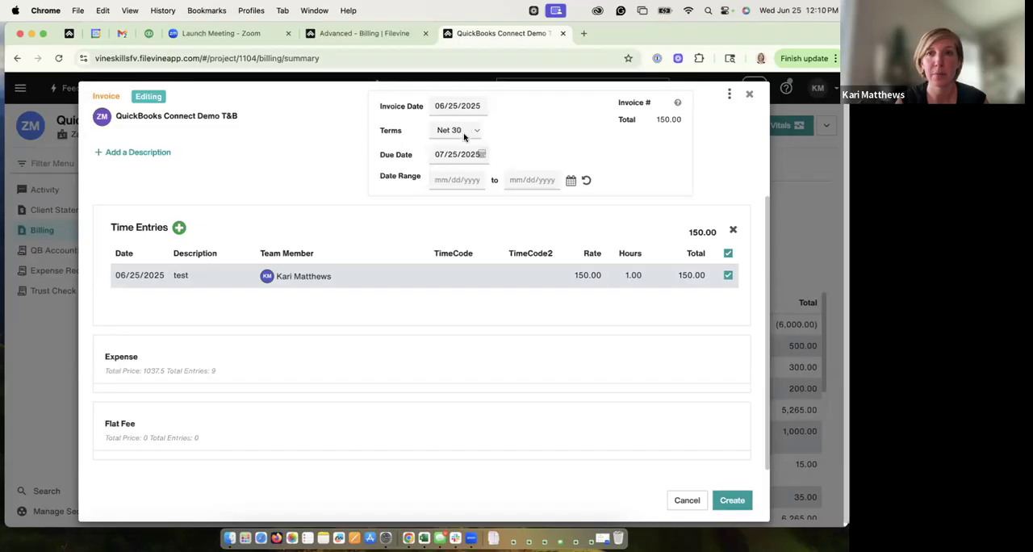
Step: Include the 06/02/2025 expense "d" in the invoice, leave flat fees collapsed, and create the invoice
left_click(711, 363)
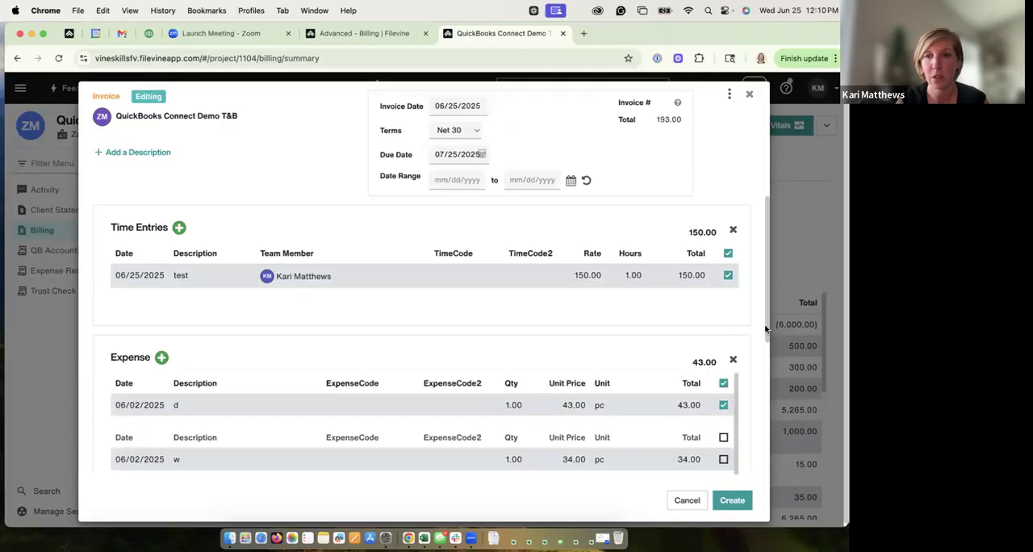
scroll(768, 325, "down", 10)
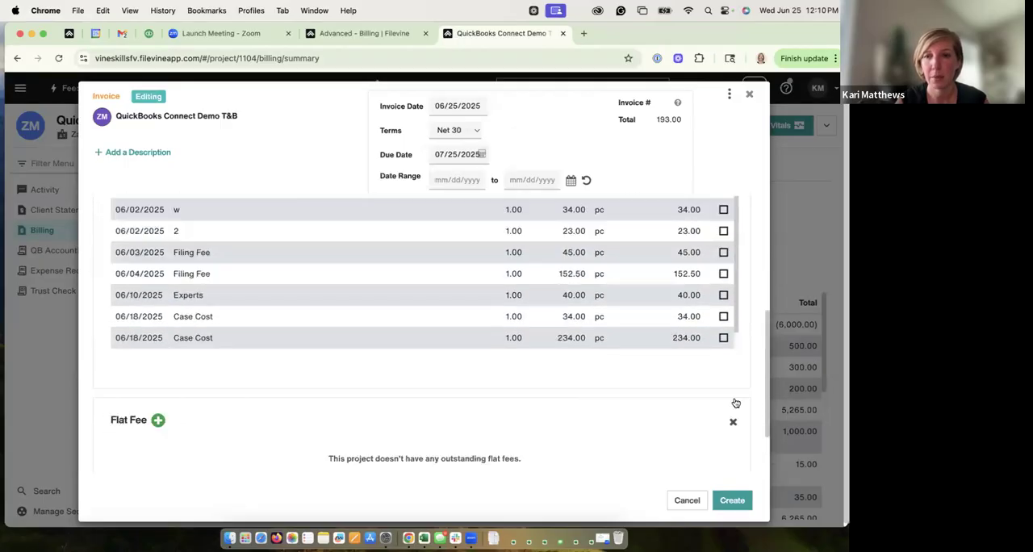
left_click(733, 421)
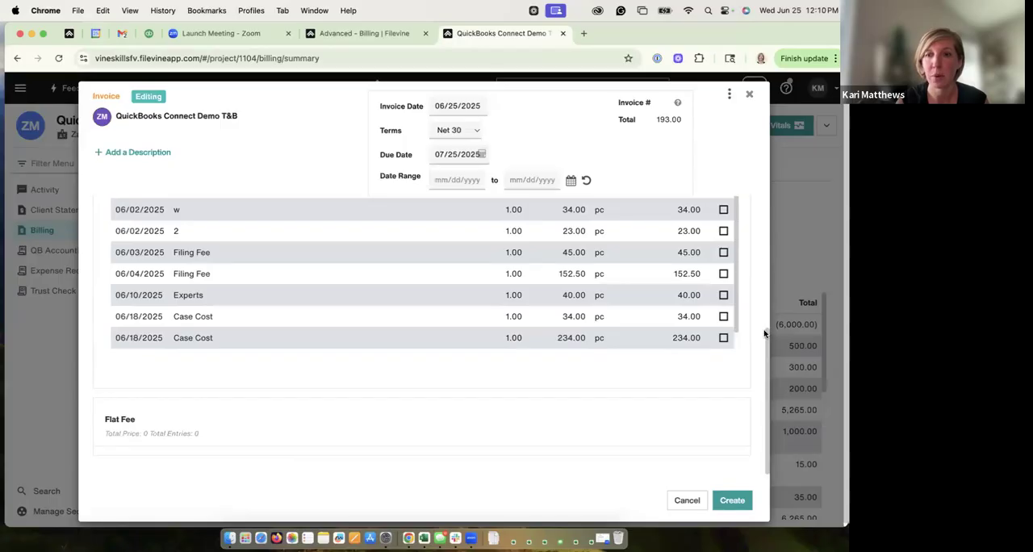
left_click(731, 500)
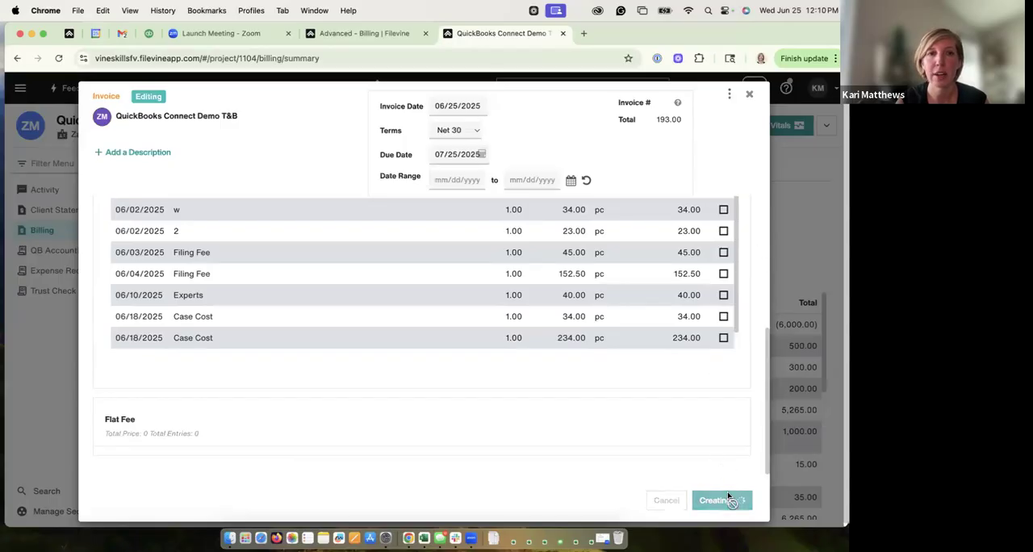
Step: Generate a PDF of the new invoice and open it in the document viewer
left_click(728, 94)
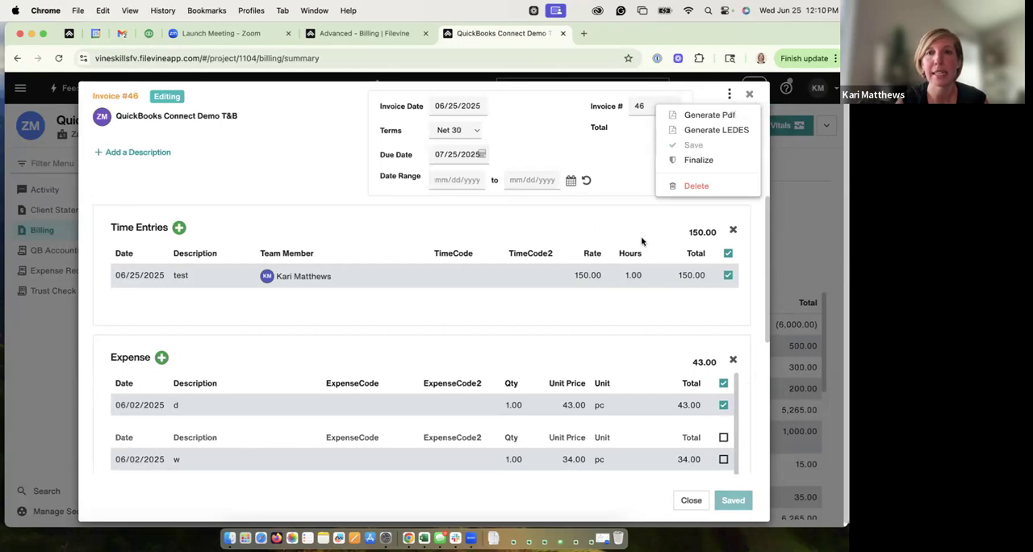
left_click(700, 115)
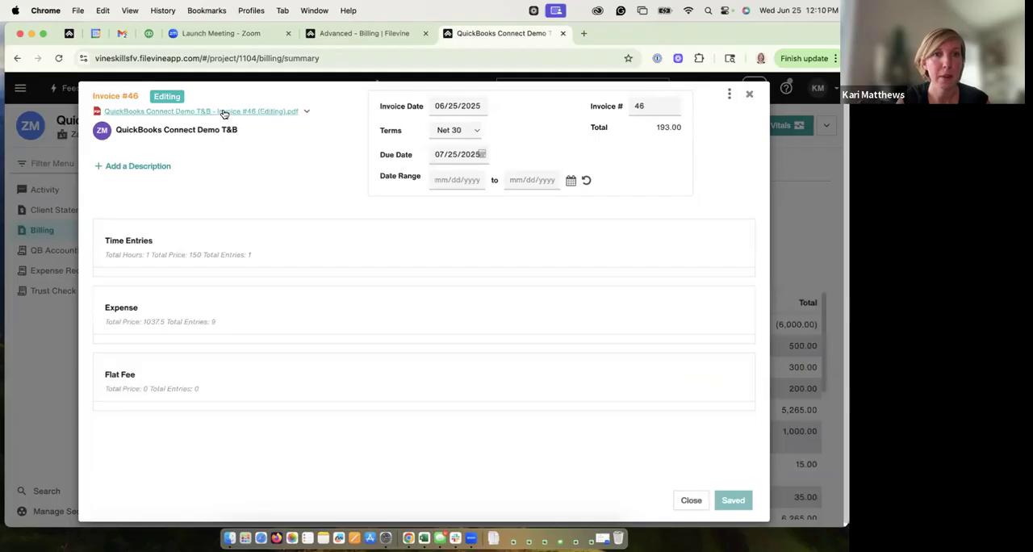
left_click(224, 113)
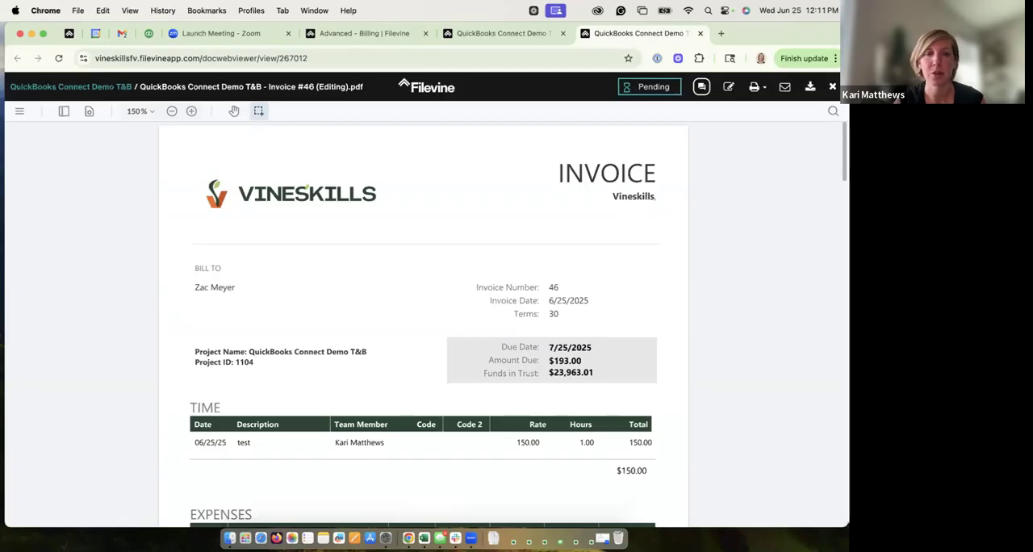
Step: Examine the invoice PDF's header, time and expense lines, totals box, and past due invoices list
scroll(423, 323, "down", 2)
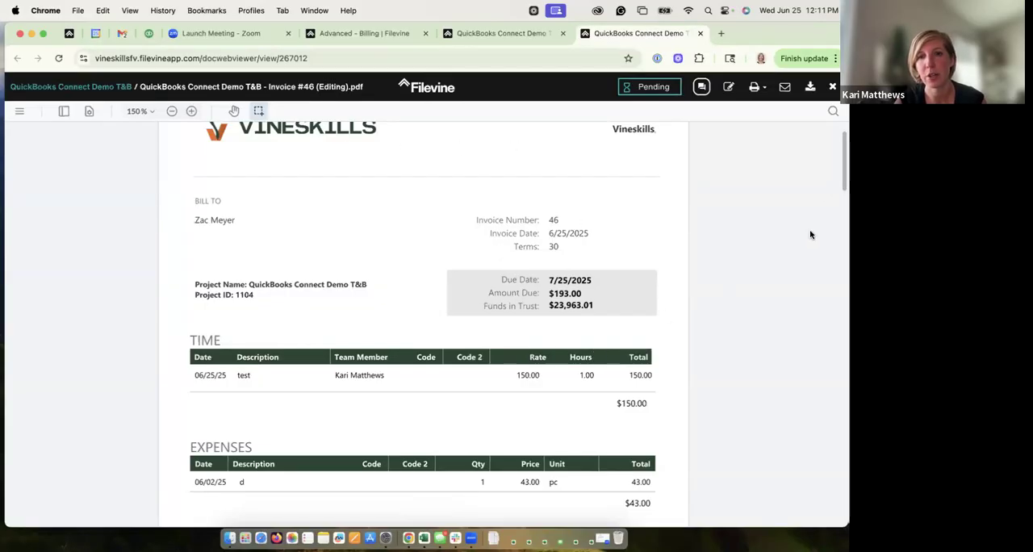
scroll(500, 323, "down", 2)
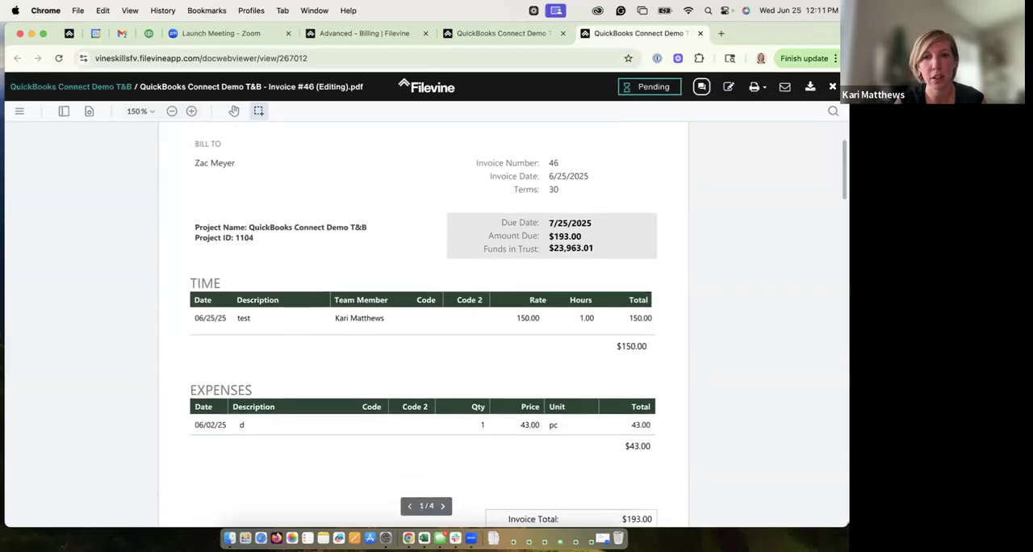
scroll(425, 333, "up", 2)
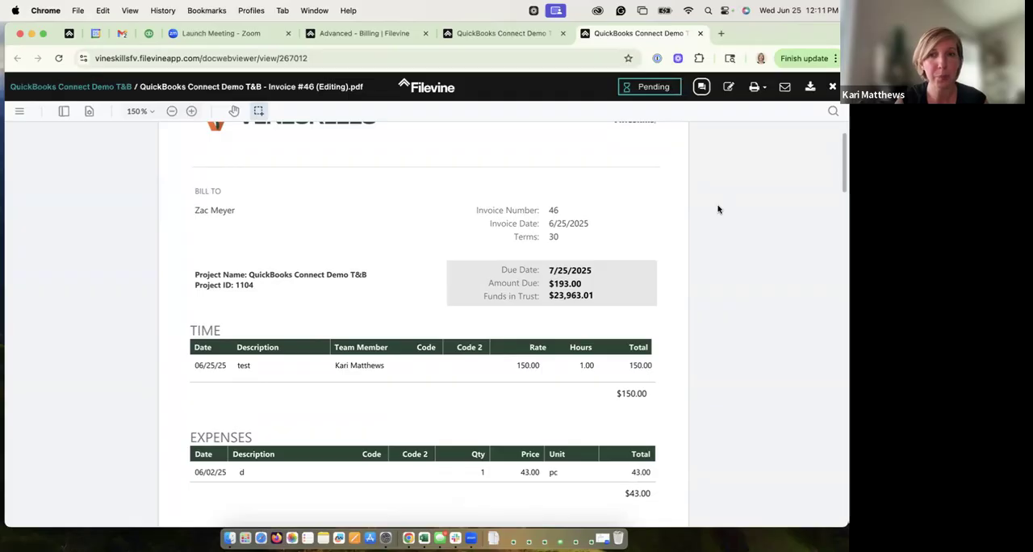
scroll(423, 323, "down", 5)
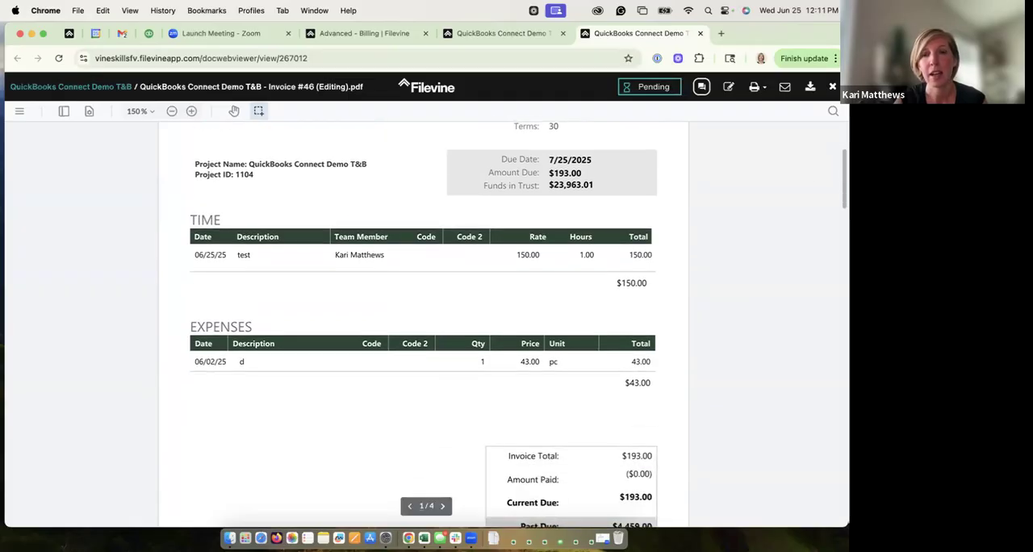
scroll(423, 326, "down", 4)
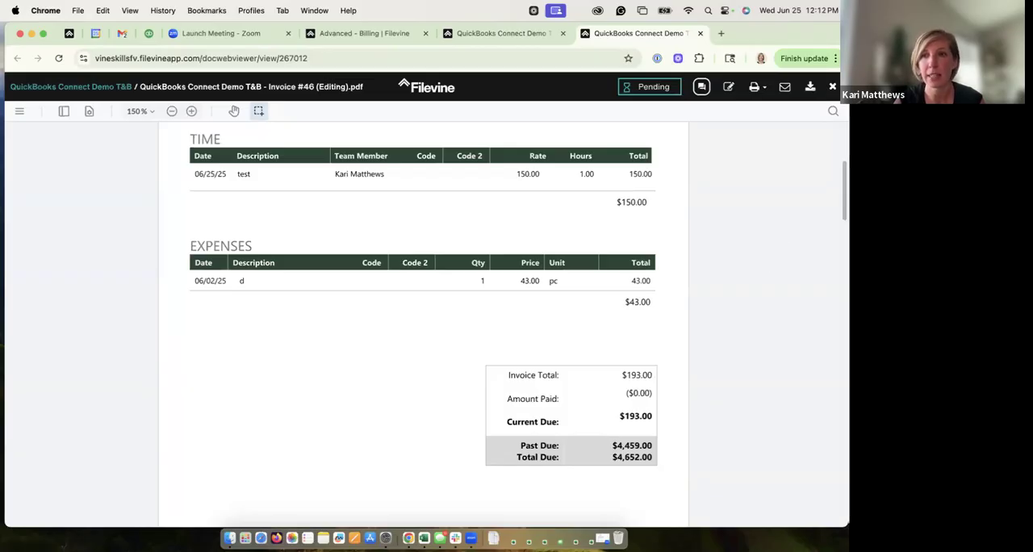
scroll(519, 295, "down", 1)
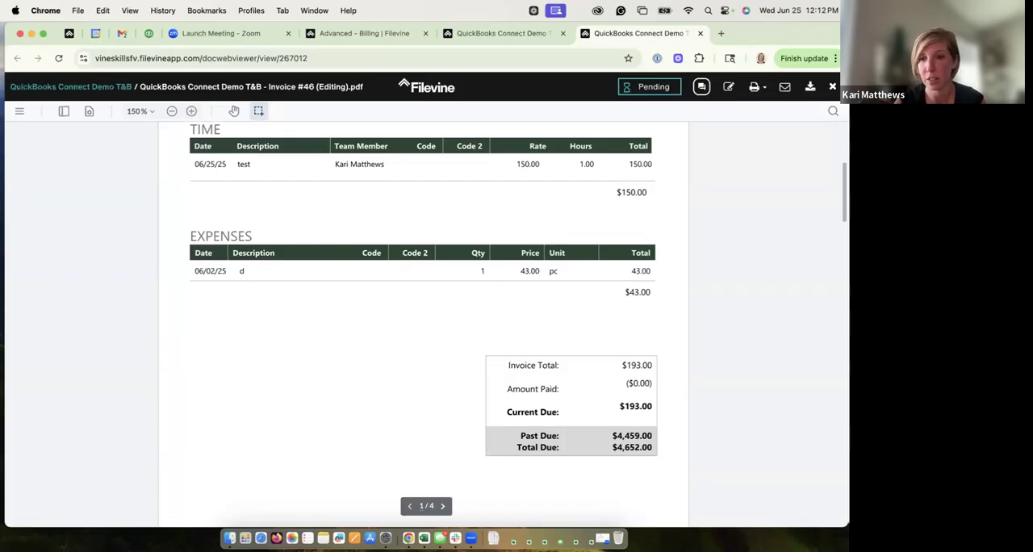
scroll(691, 298, "down", 5)
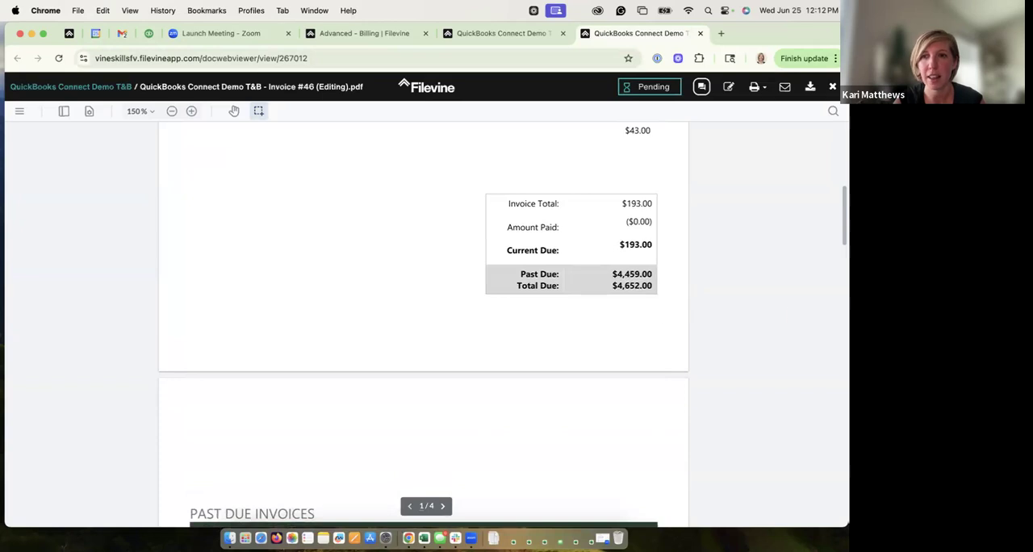
scroll(471, 218, "down", 8)
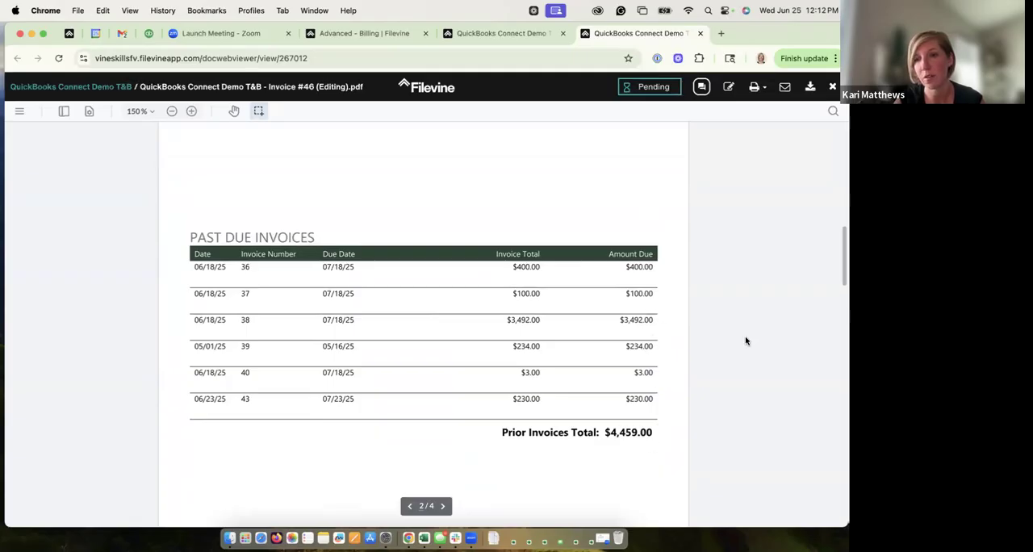
scroll(761, 279, "up", 12)
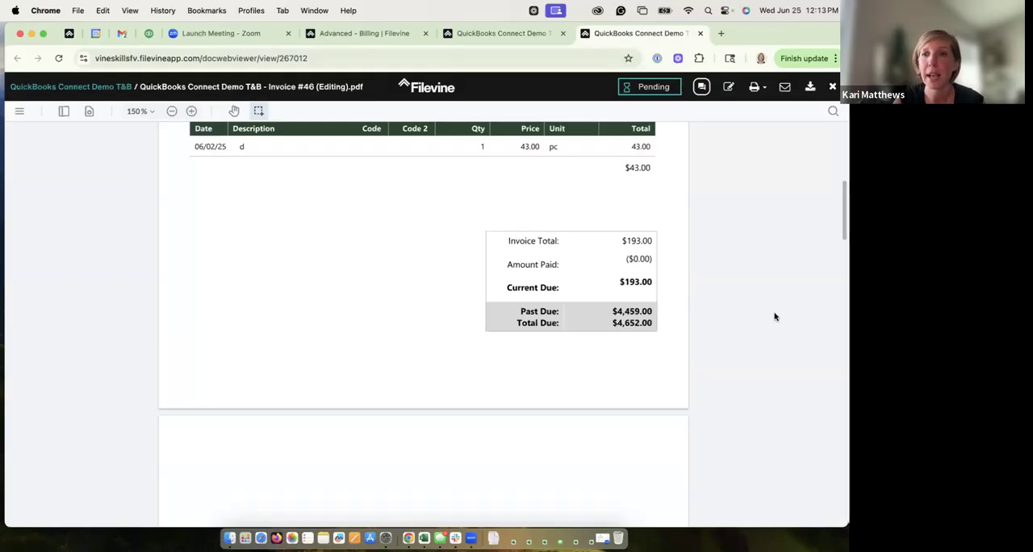
Step: Recheck the invoice PDF's header, time and expense lines, close the PDF, and close the invoice to return to the billing summary
scroll(424, 323, "up", 10)
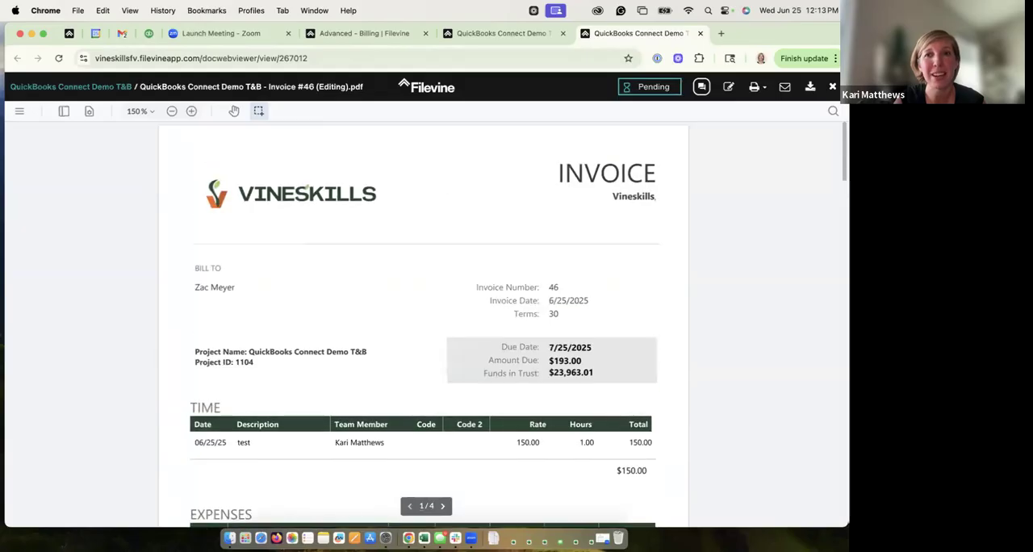
scroll(424, 326, "down", 1)
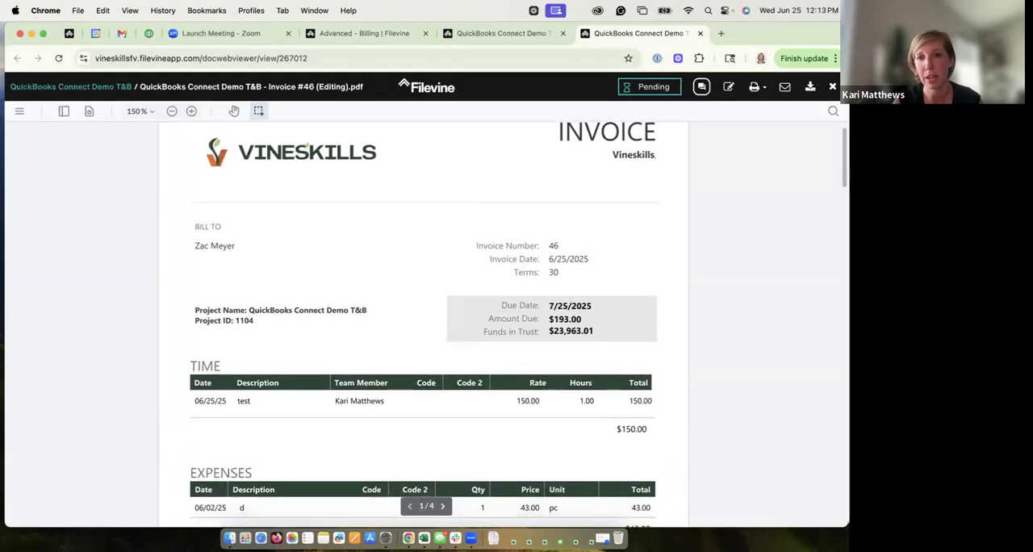
scroll(424, 323, "down", 1)
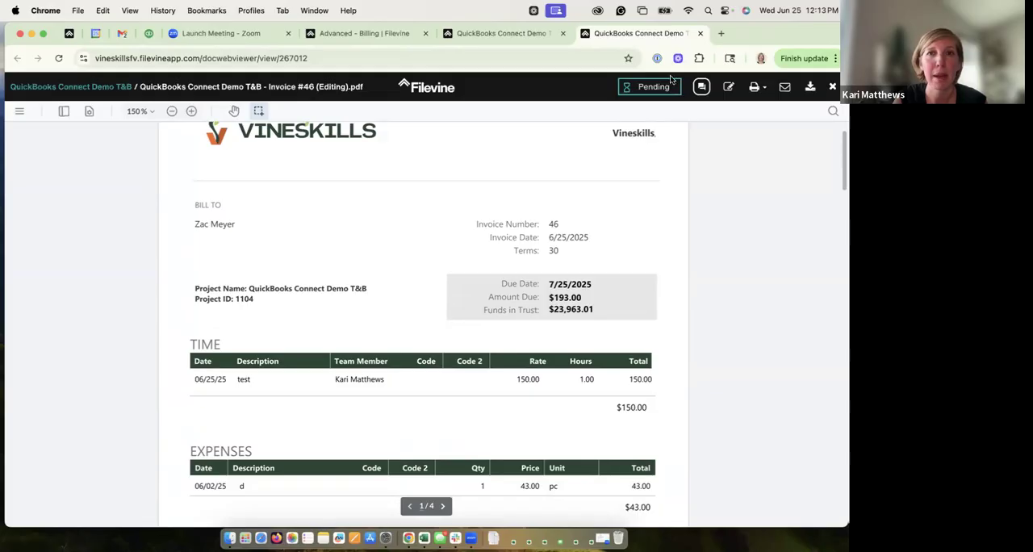
left_click(699, 33)
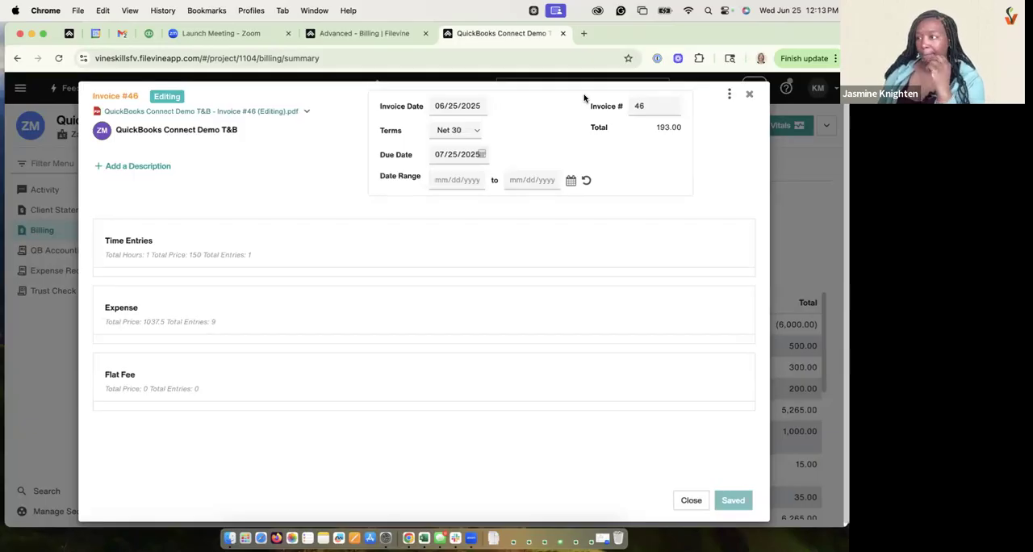
left_click(751, 96)
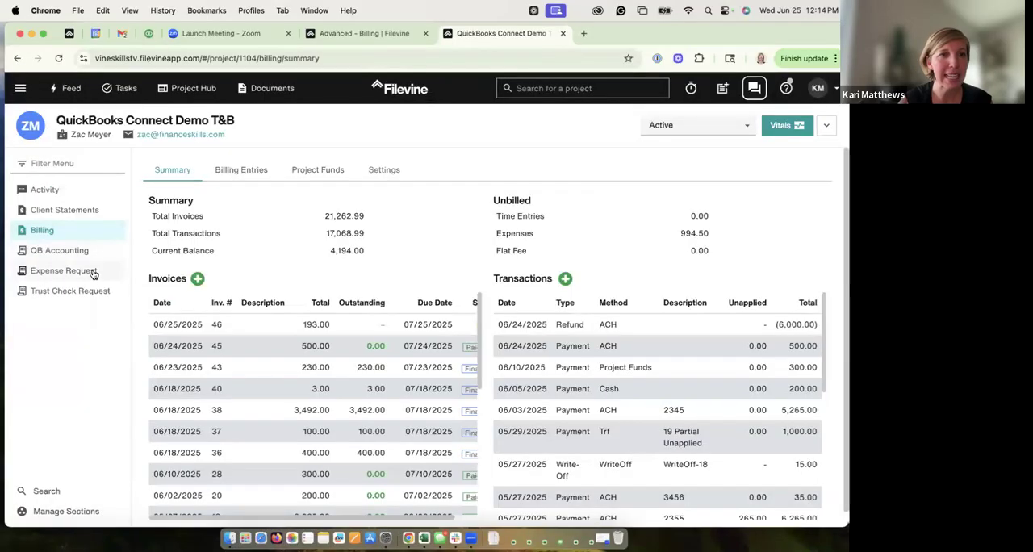
Step: View the expense request list and the blank Add an Expense form under the project's billing entries, closing the form without saving
left_click(93, 272)
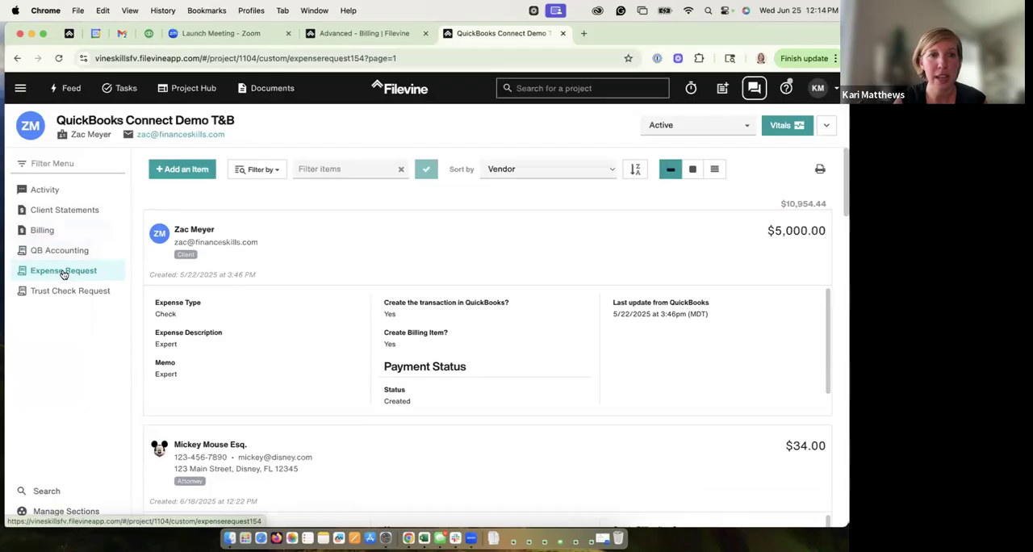
left_click(43, 231)
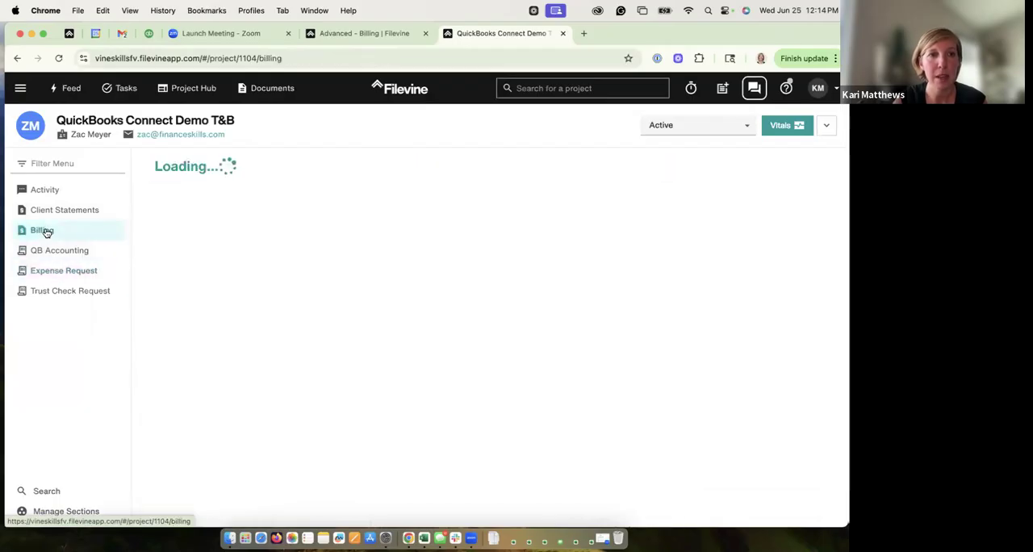
left_click(232, 169)
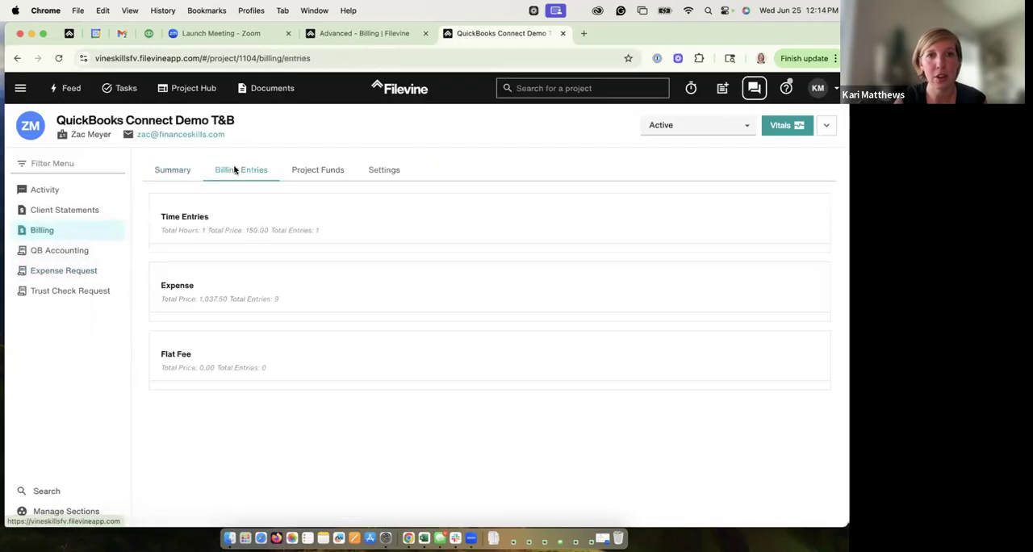
left_click(208, 281)
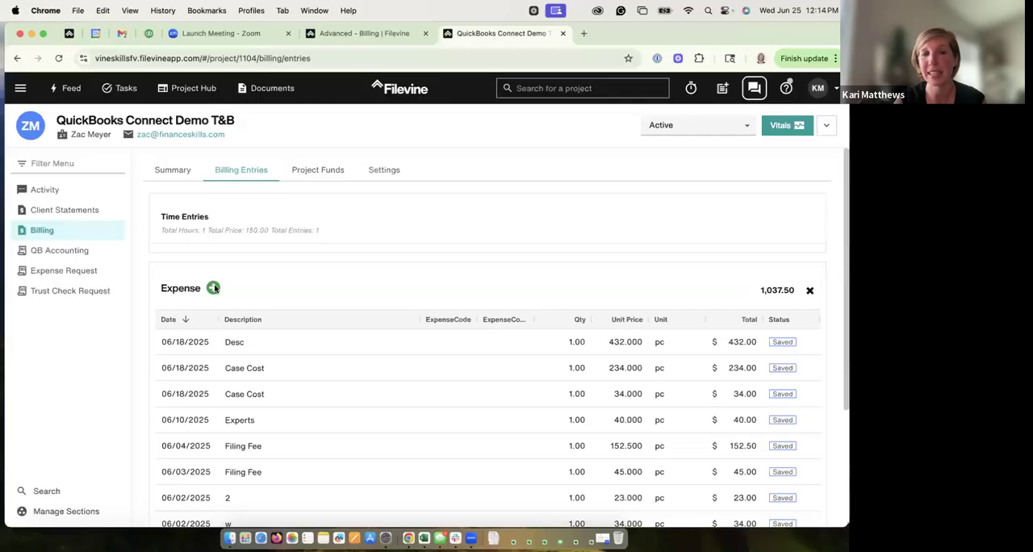
left_click(214, 288)
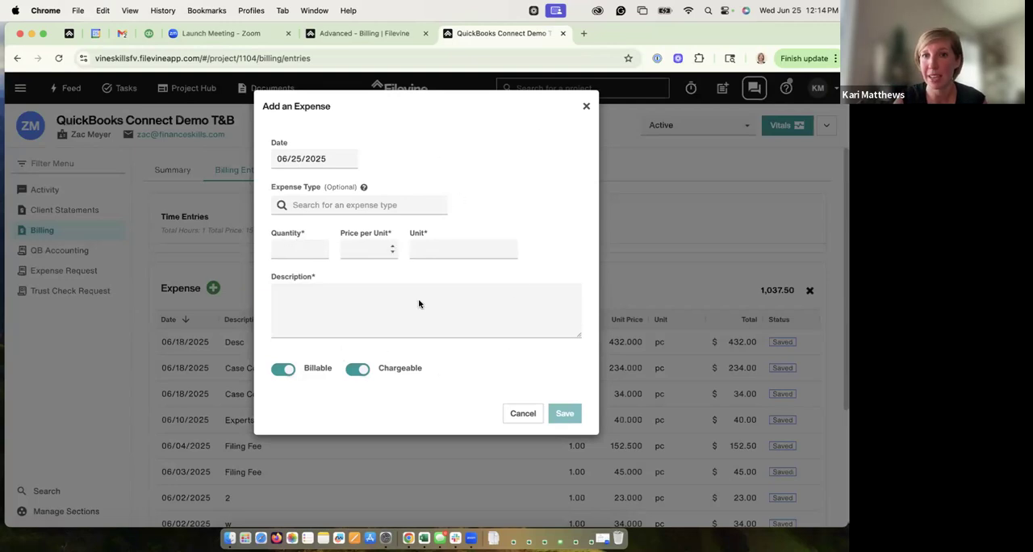
left_click(586, 106)
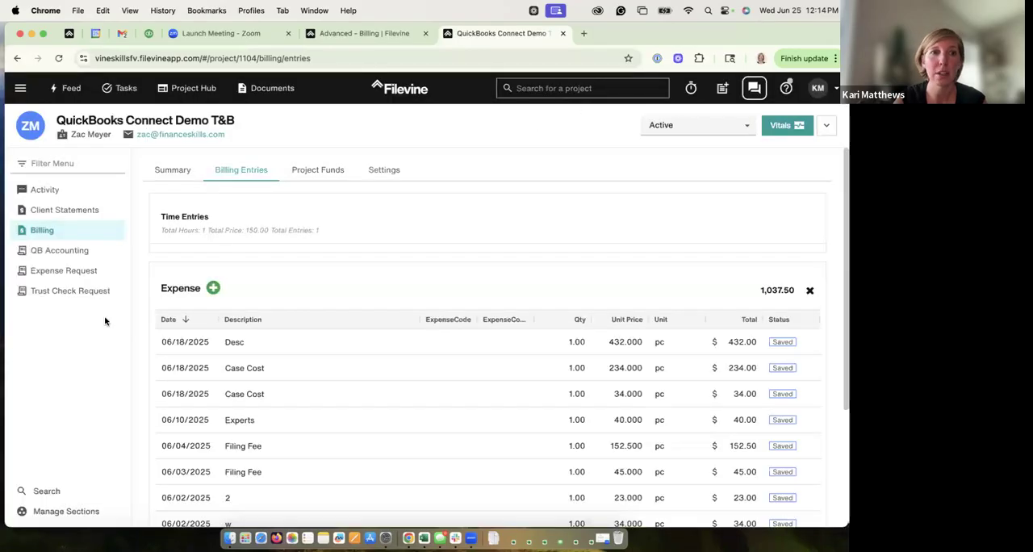
Step: Start a new expense request, set Create Billing Item to Yes, and cancel the request
left_click(62, 273)
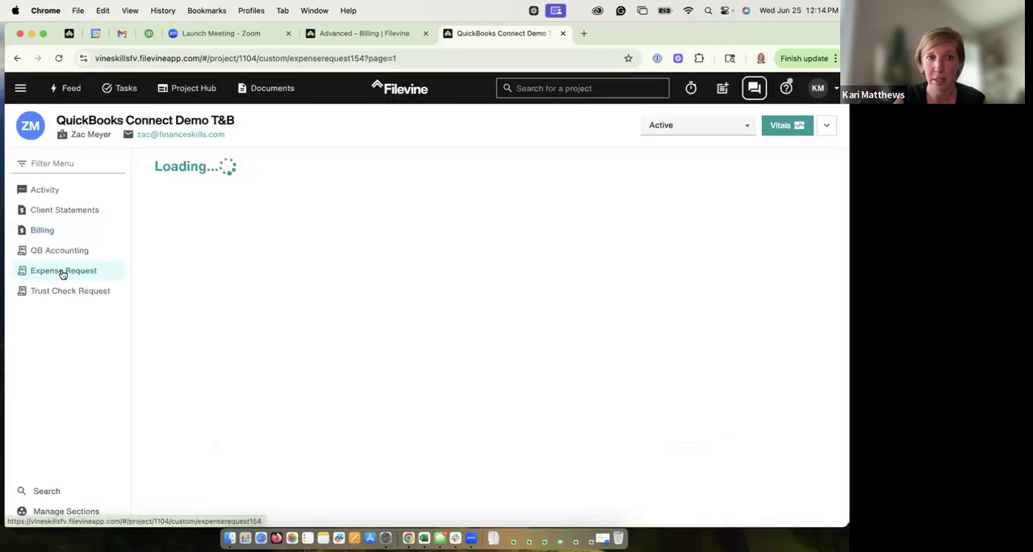
left_click(183, 171)
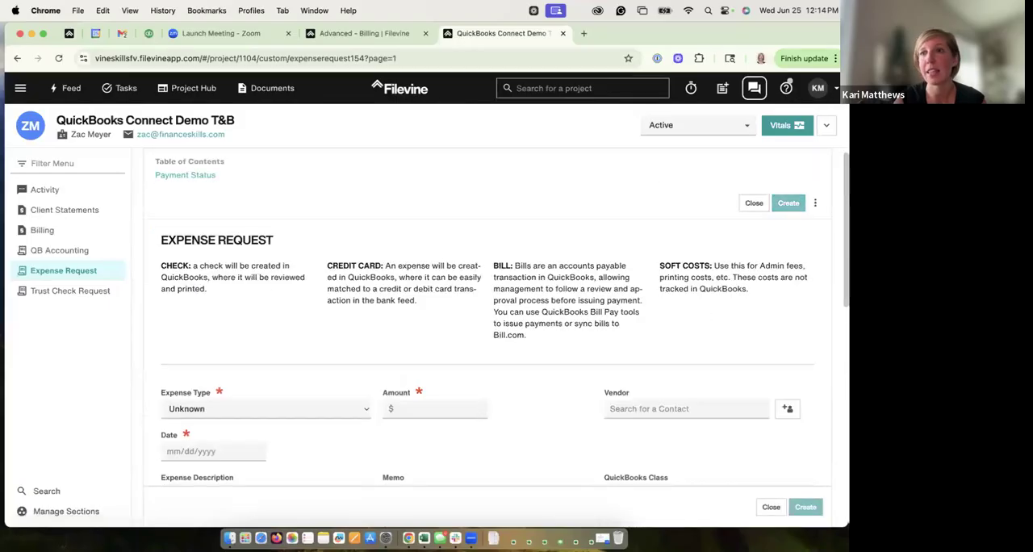
scroll(547, 436, "down", 2)
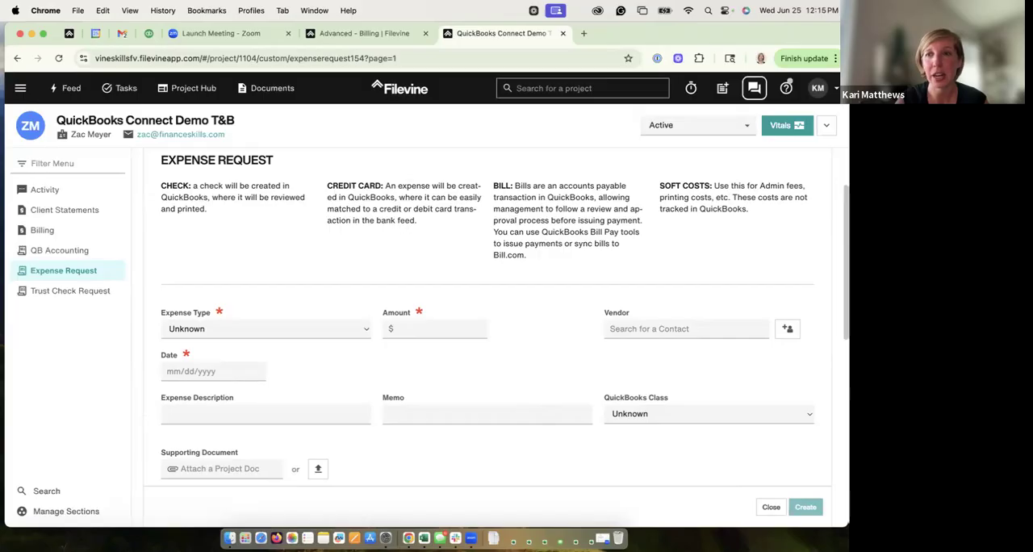
scroll(815, 439, "down", 10)
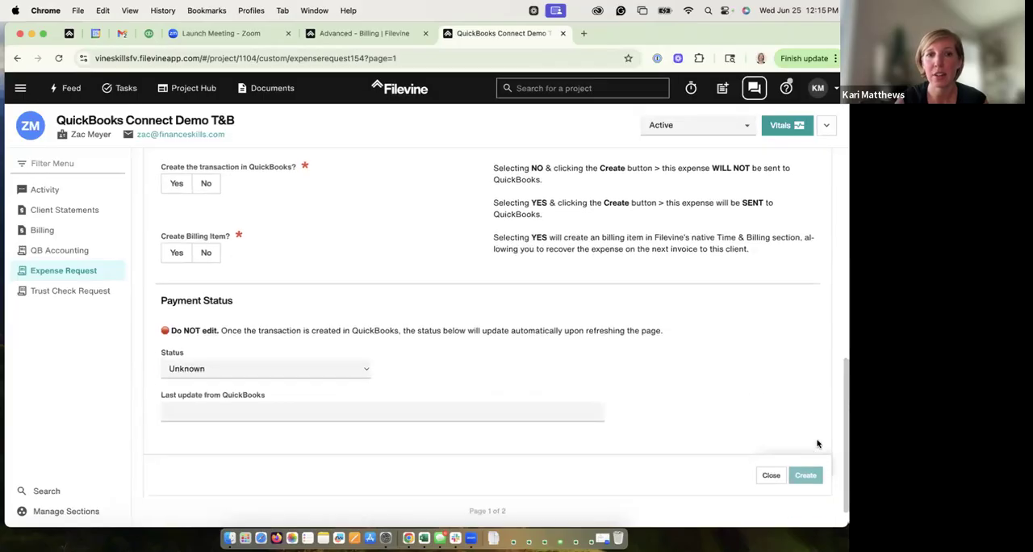
left_click(179, 253)
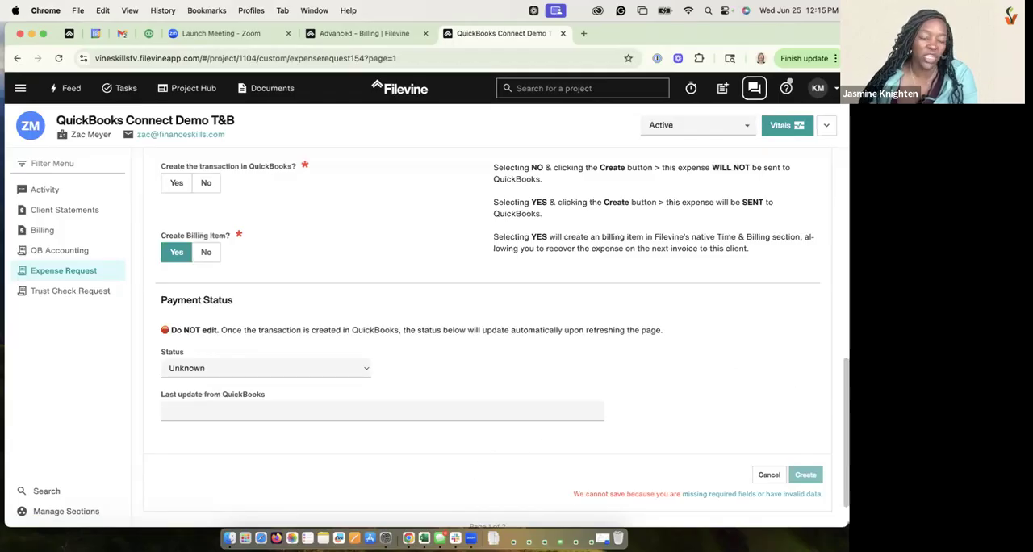
scroll(485, 338, "up", 15)
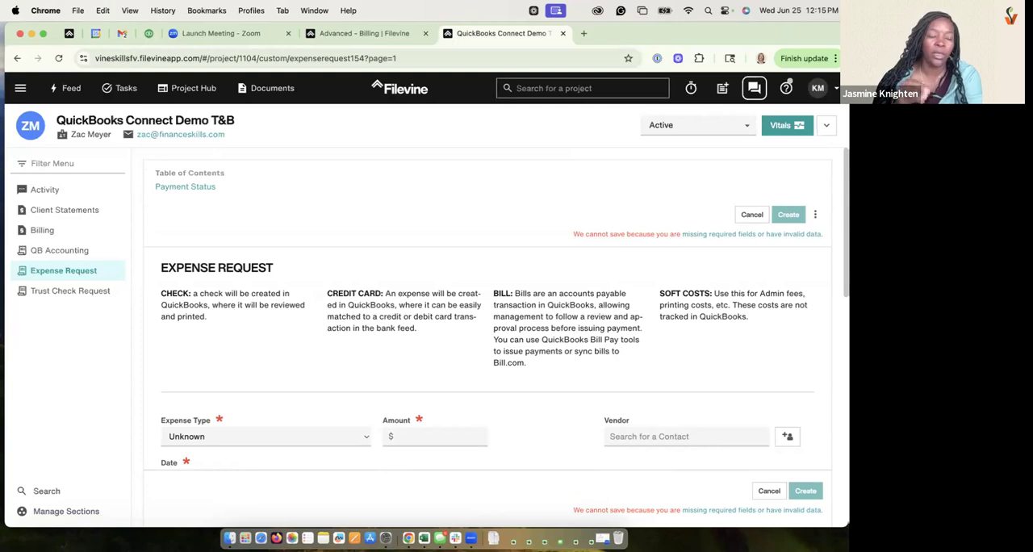
left_click(769, 490)
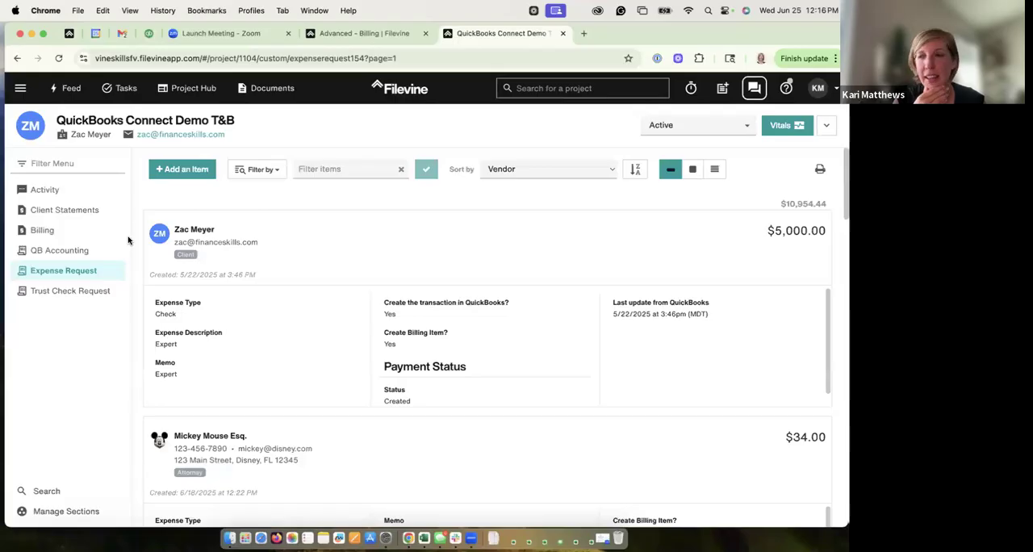
Step: Reopen the 06/25/2025 invoice from the project's billing summary and finalize it
left_click(47, 232)
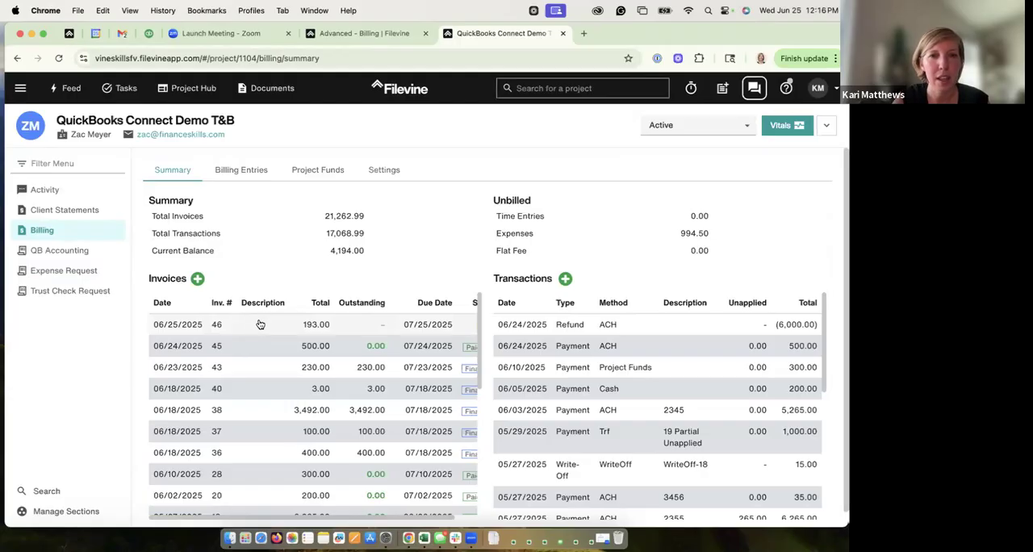
left_click(216, 325)
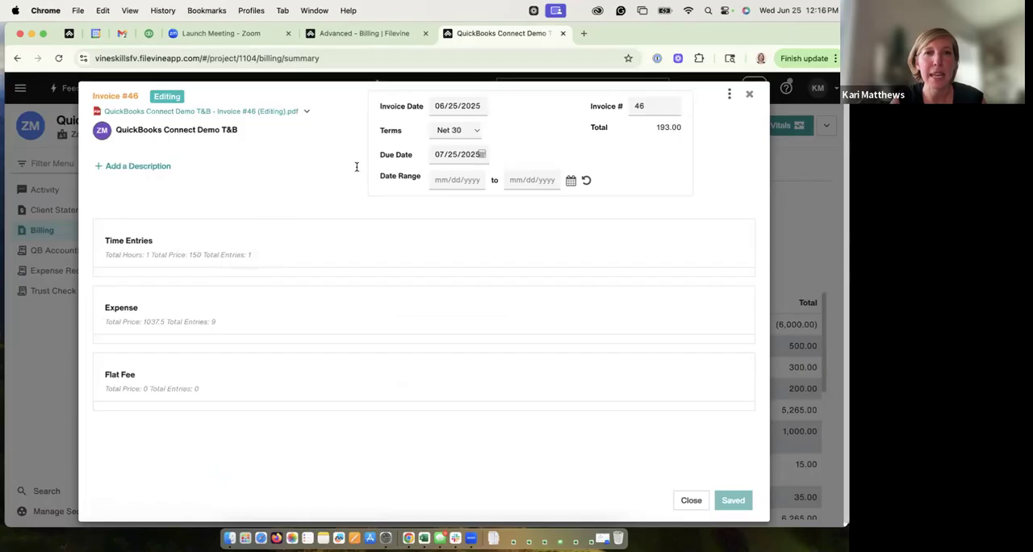
left_click(730, 95)
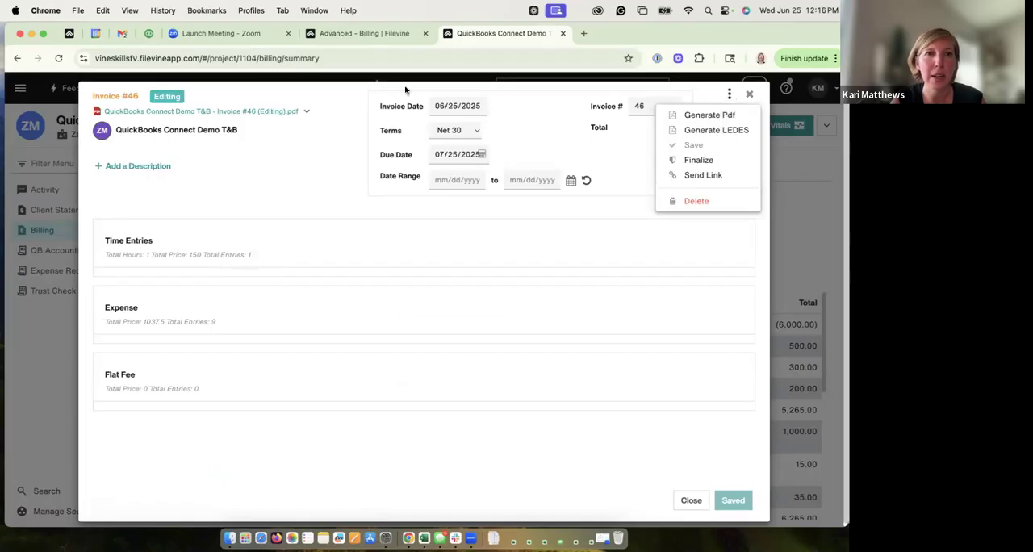
left_click(278, 133)
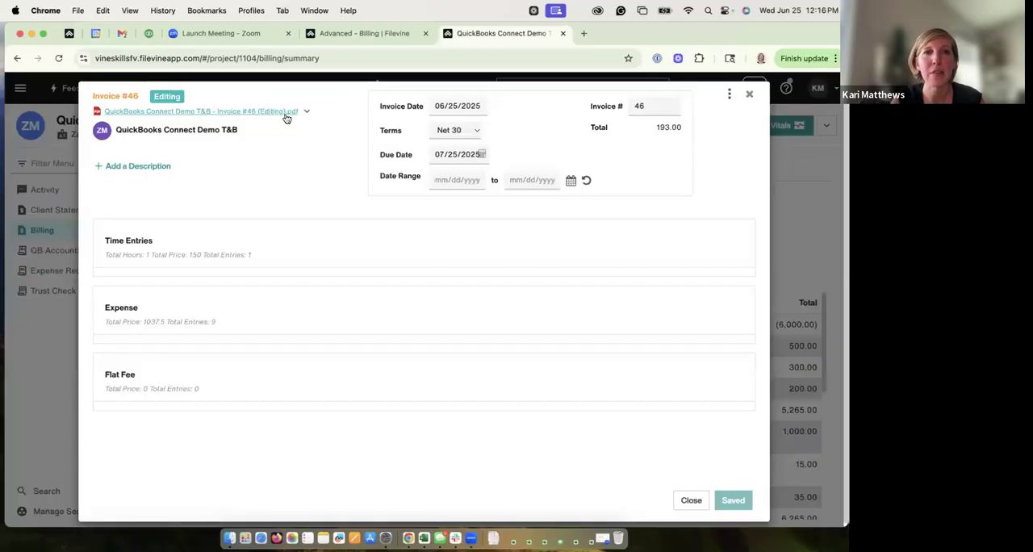
left_click(729, 95)
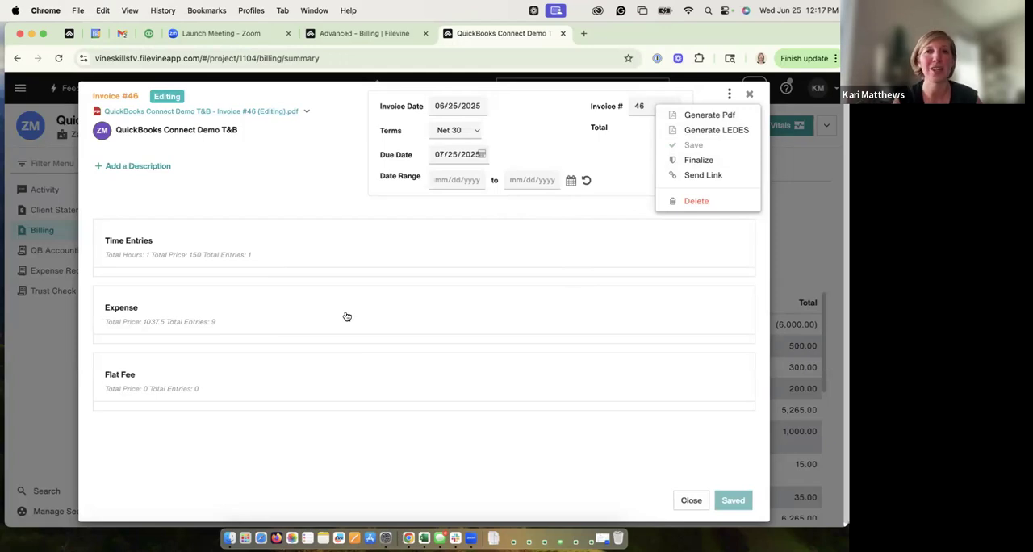
left_click(699, 161)
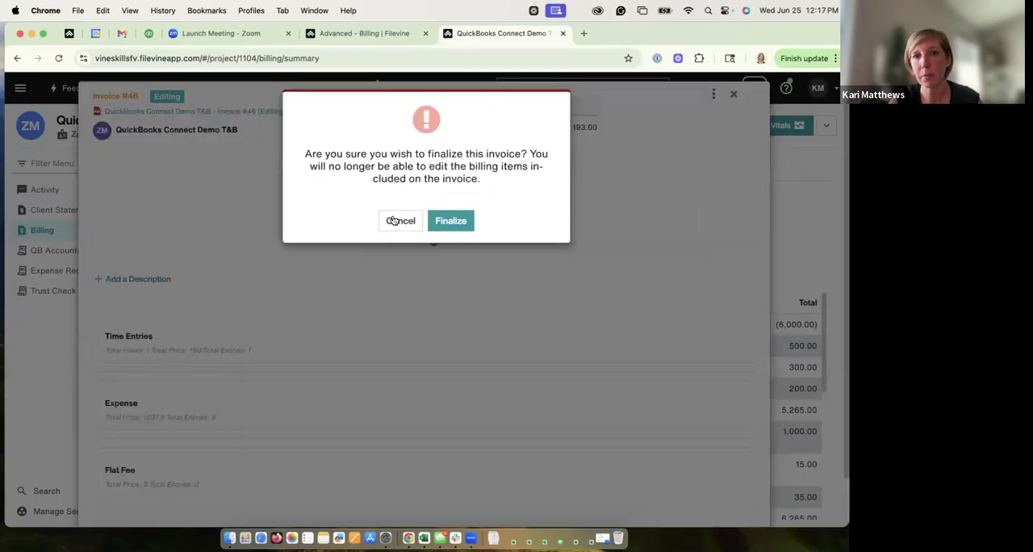
left_click(446, 220)
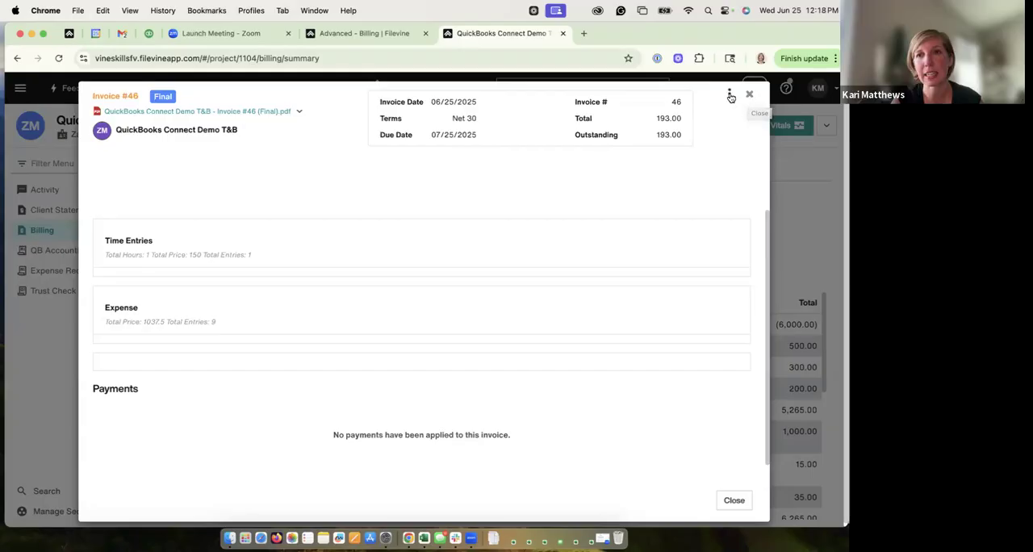
Step: Look at the Send by Email option for the finalized invoice, dismiss it, and close the invoice
left_click(729, 95)
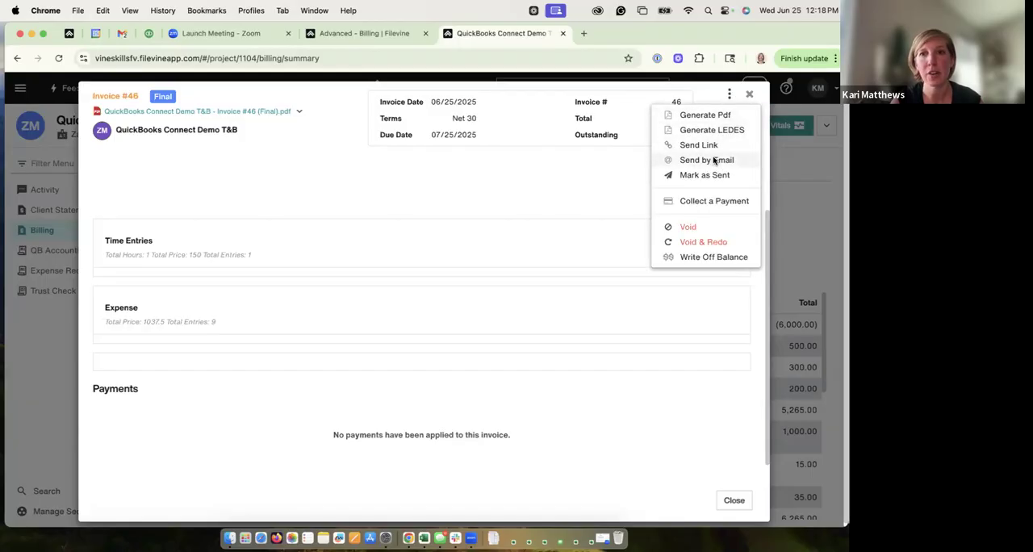
left_click(713, 160)
left_click(553, 342)
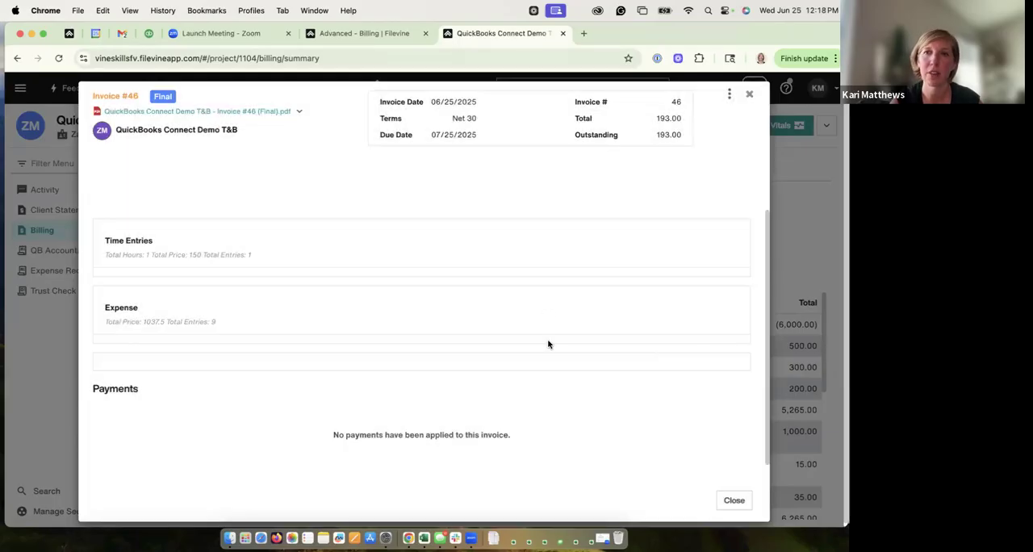
left_click(750, 96)
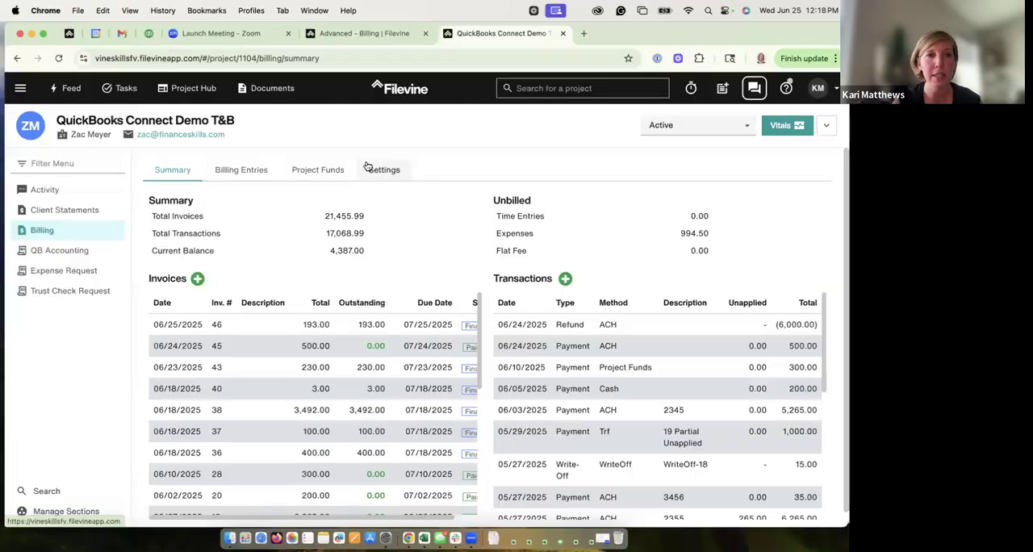
Step: Switch to the Advanced billing setup, select the Vineskills organization, and view its rates, invoice templates, and invoicing settings
left_click(354, 33)
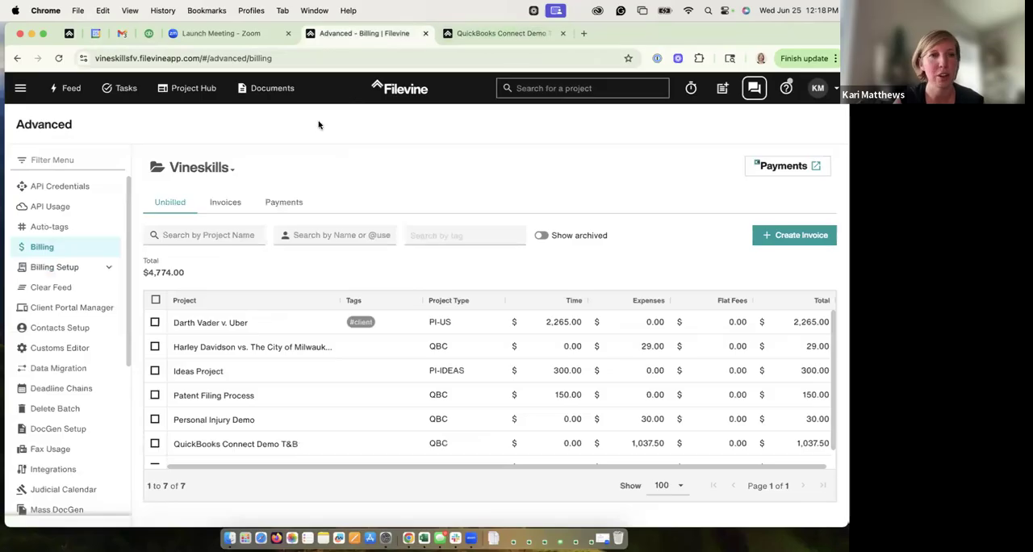
left_click(94, 267)
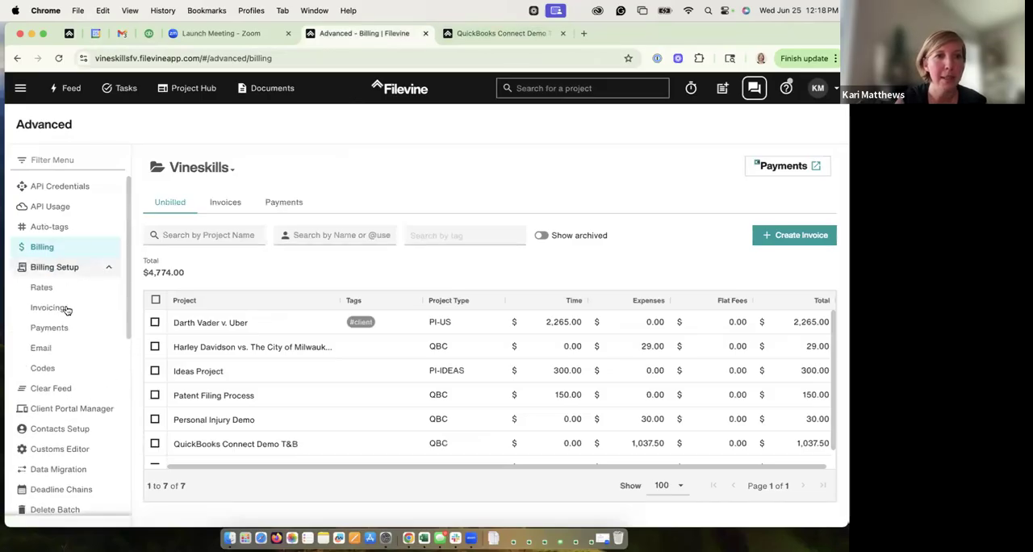
left_click(54, 311)
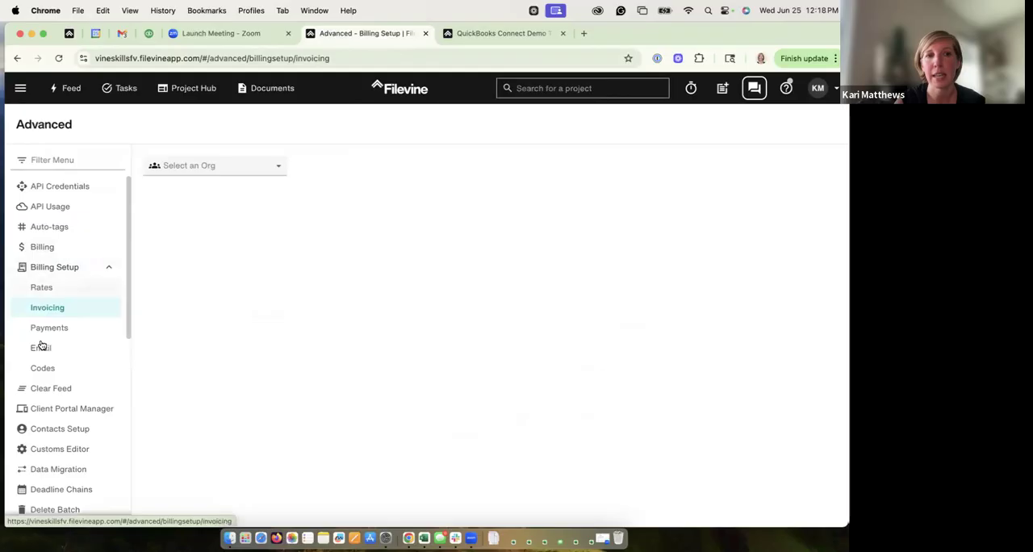
left_click(46, 292)
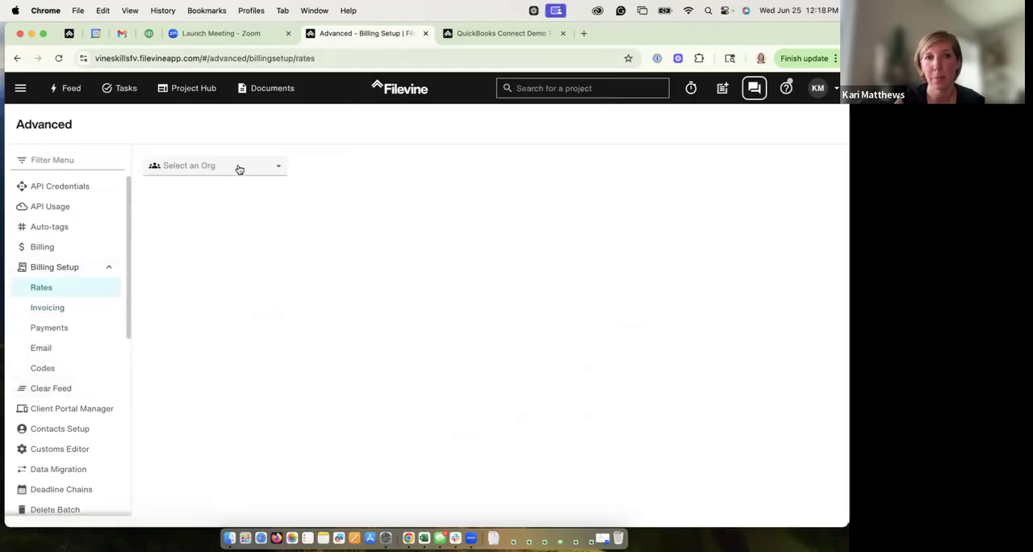
left_click(237, 166)
left_click(233, 276)
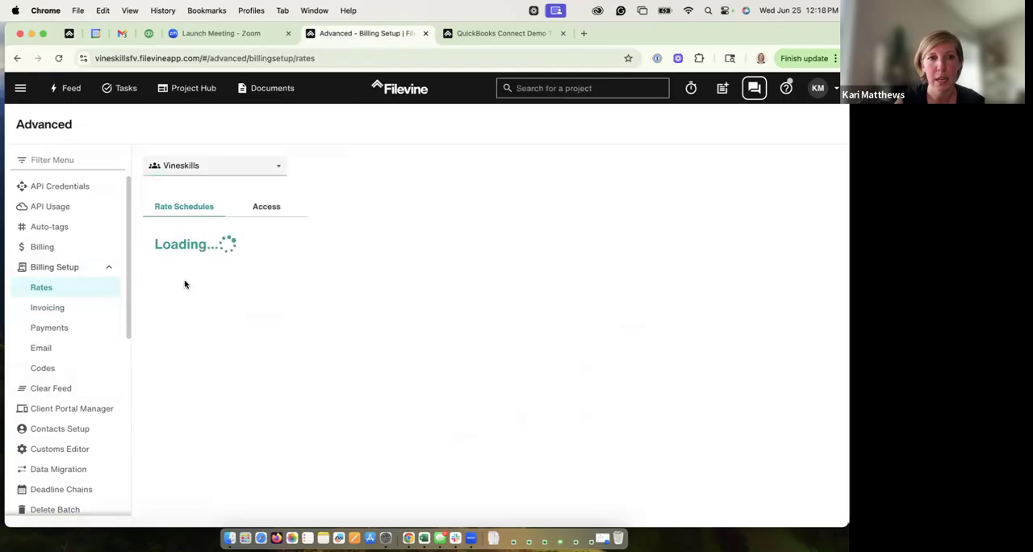
left_click(91, 307)
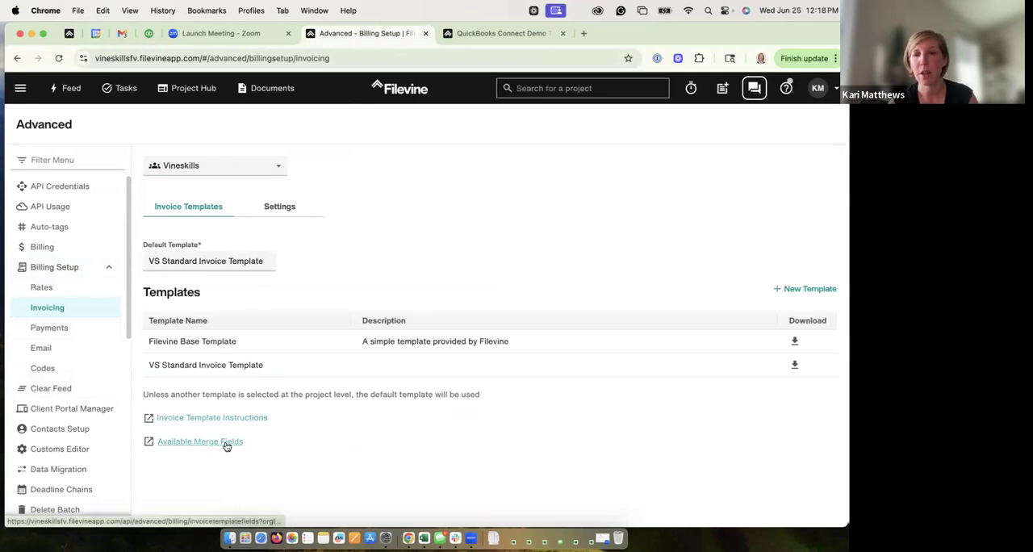
left_click(277, 207)
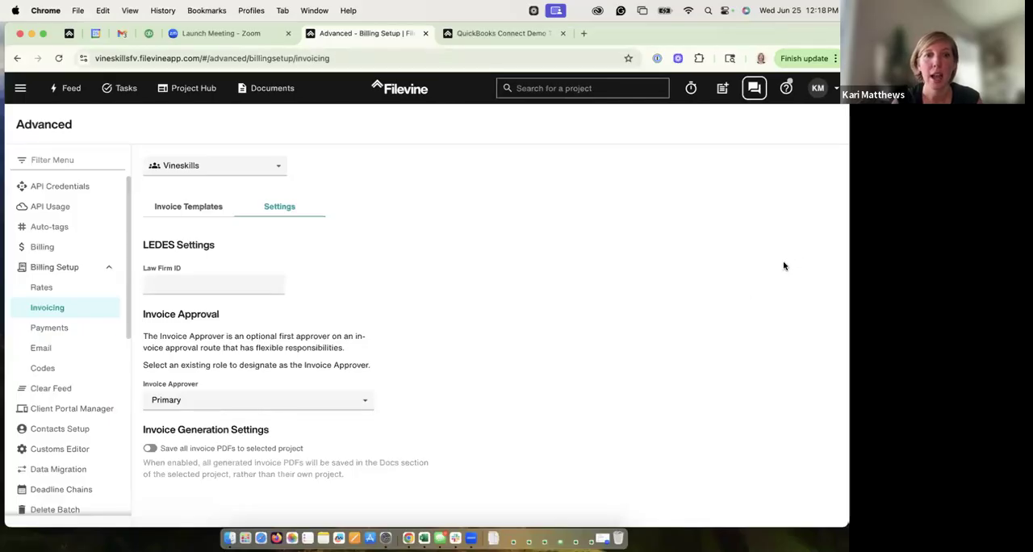
Step: View the organization's billing codesets, and review the QuickBooks Connect Demo T&B project's billing settings, including its invoice template choices
left_click(53, 367)
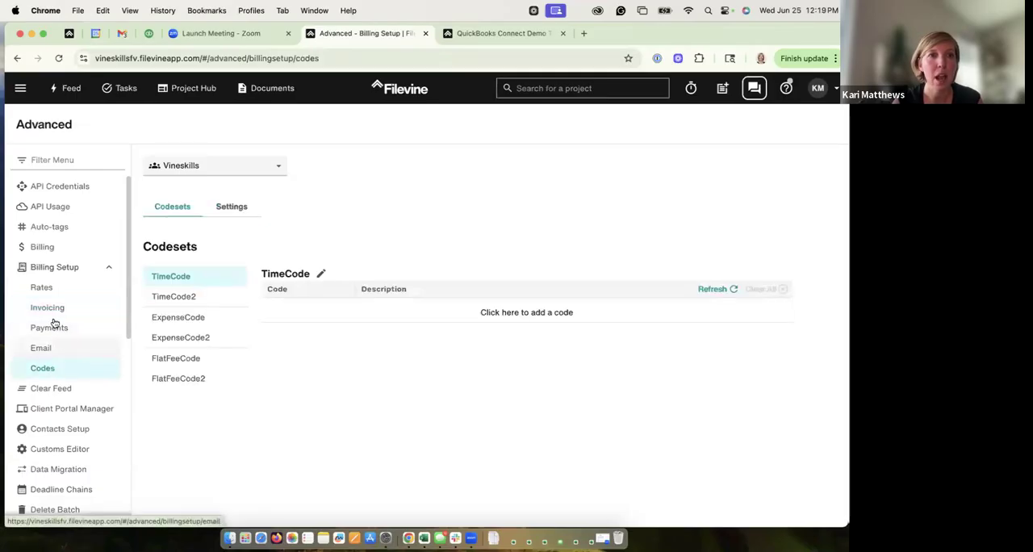
left_click(481, 34)
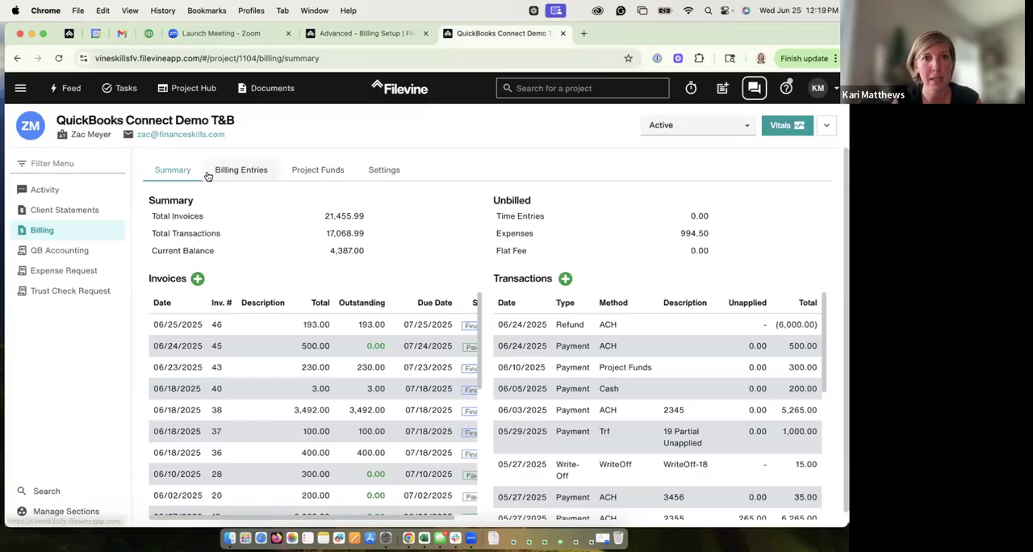
left_click(377, 171)
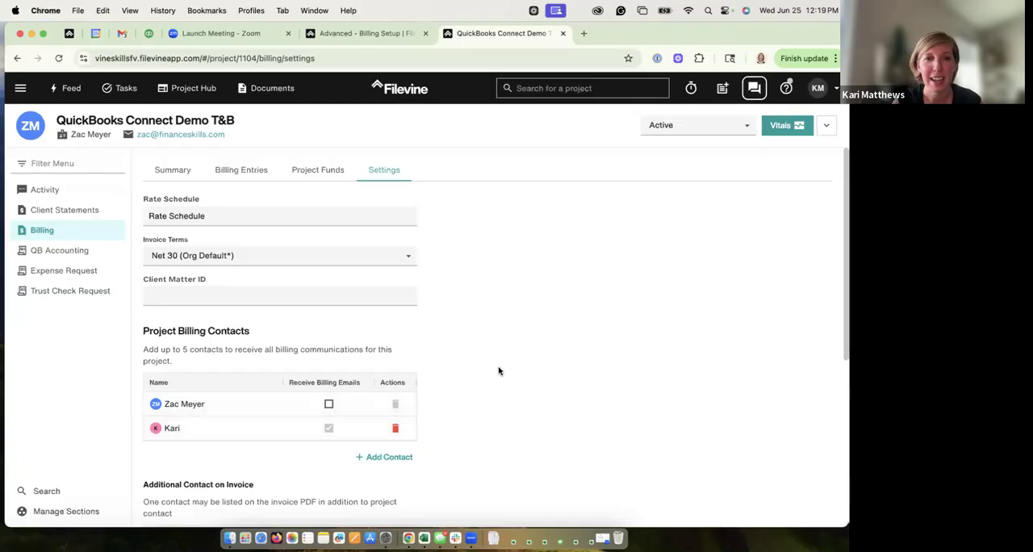
scroll(823, 320, "down", 5)
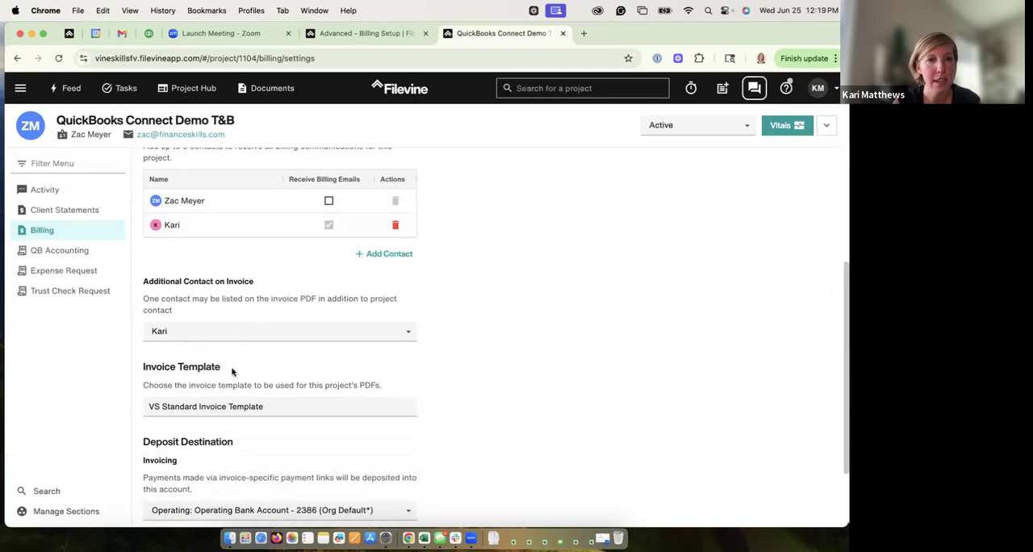
left_click(268, 407)
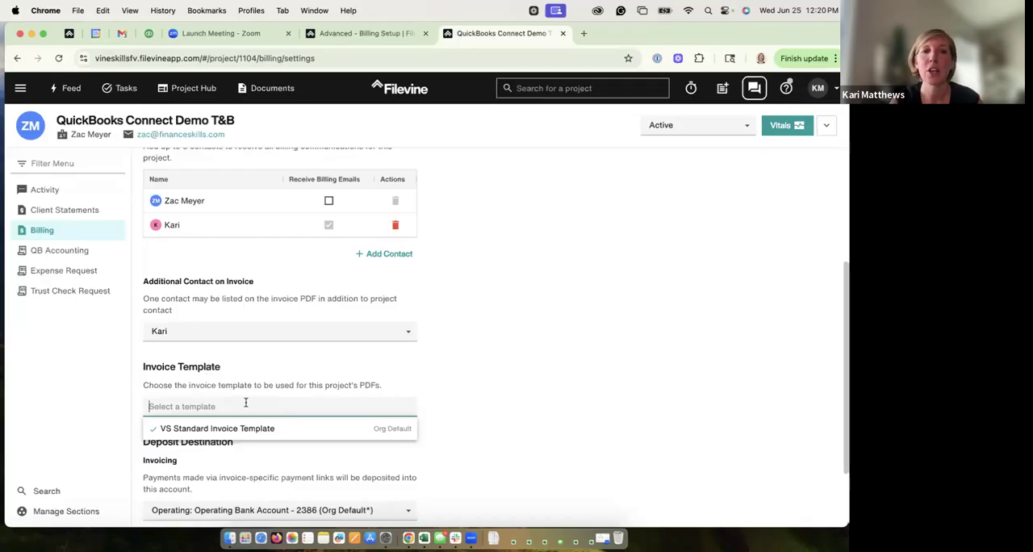
left_click(459, 417)
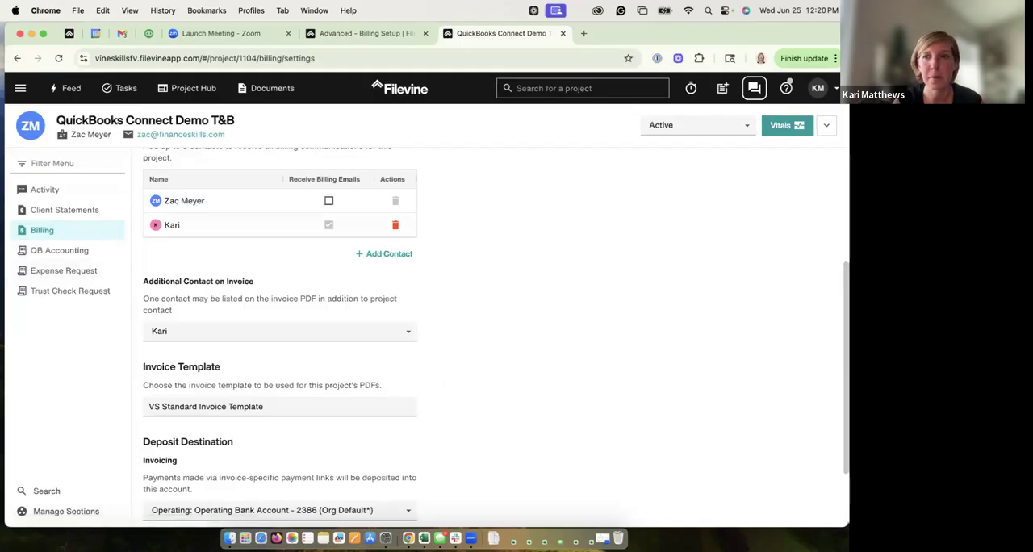
scroll(497, 335, "down", 1)
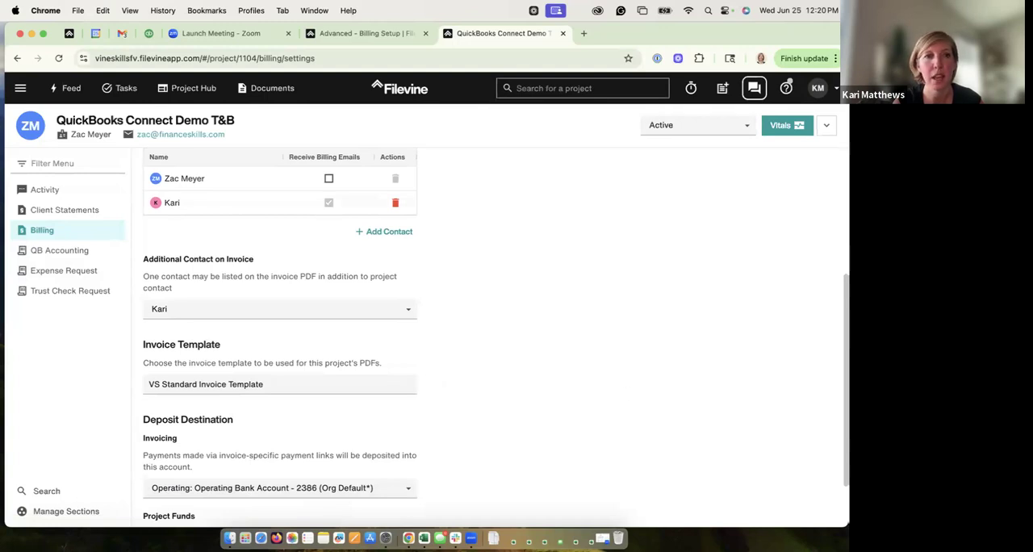
scroll(677, 242, "up", 5)
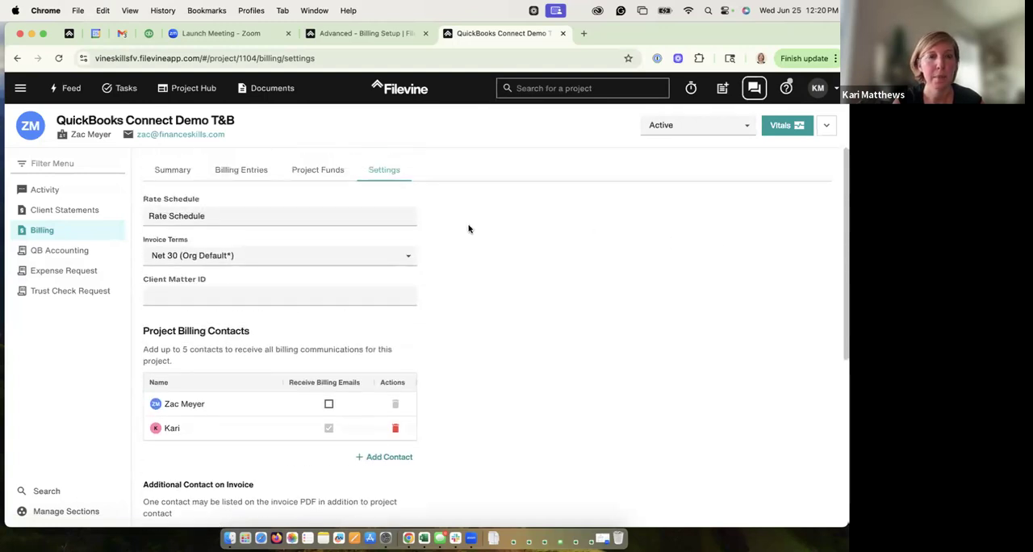
left_click(180, 170)
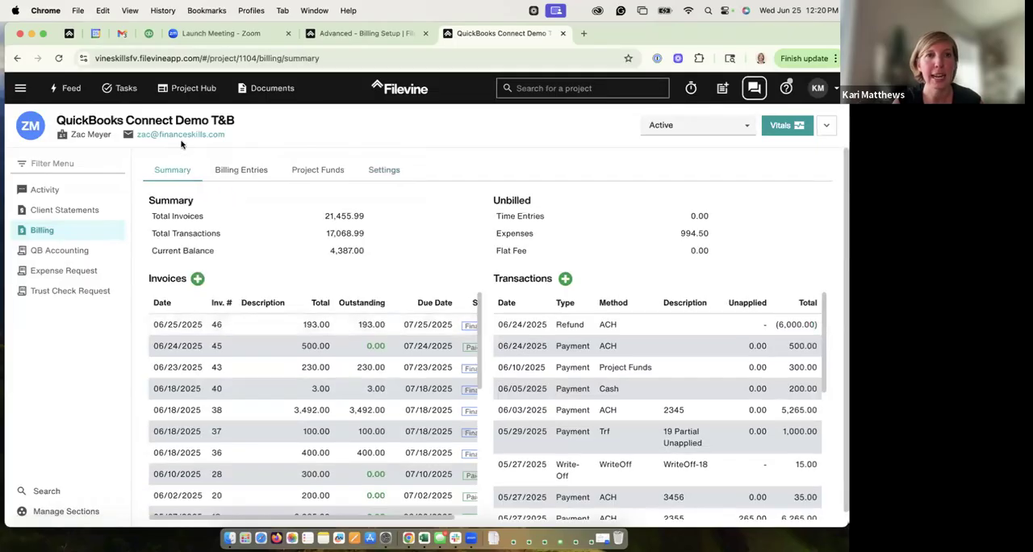
Step: Switch to Gmail, open the Vineskills Billing email for Invoice #46, and follow its payment link to examine the suggested and payable amounts
left_click(121, 33)
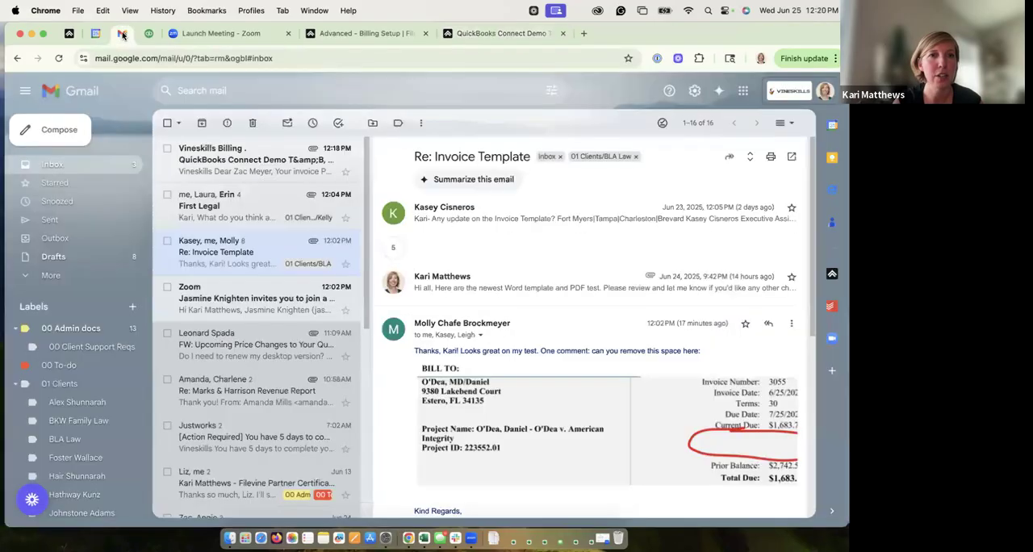
left_click(243, 159)
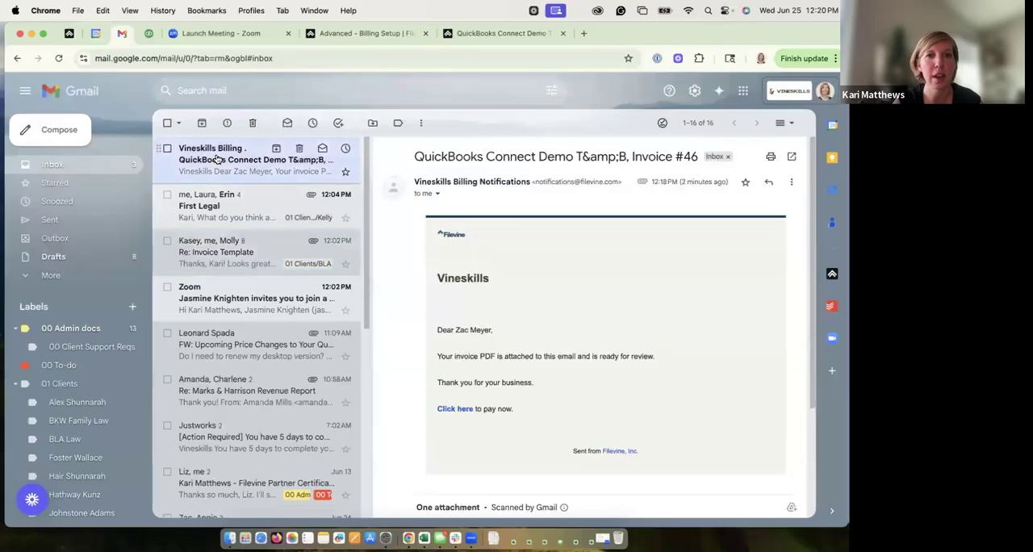
left_click(454, 409)
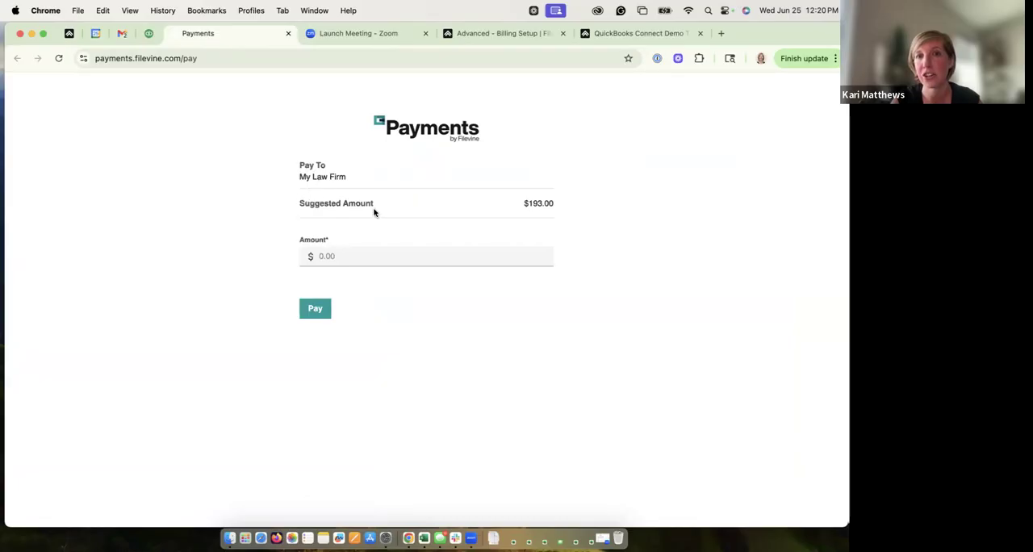
left_click_drag(554, 203, 522, 202)
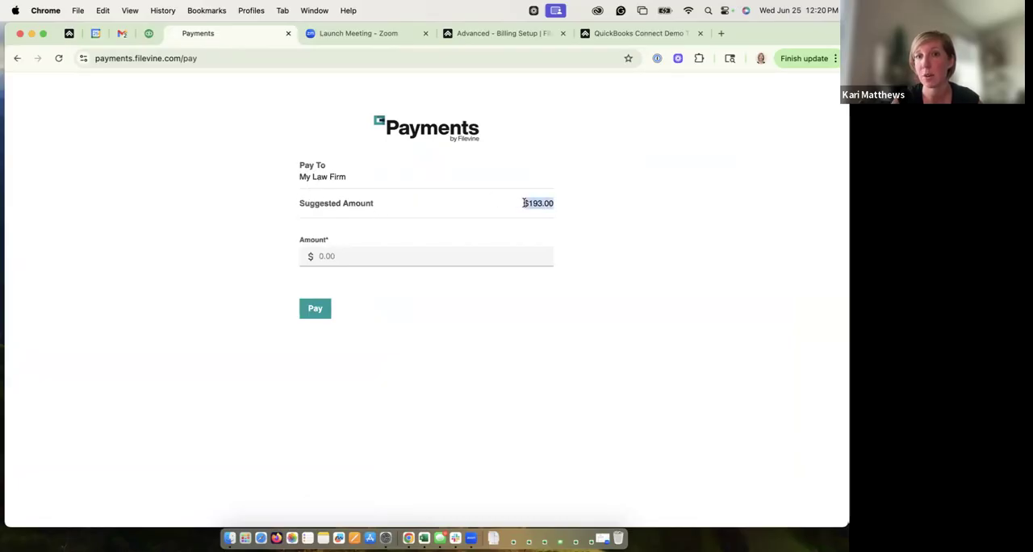
left_click(322, 255)
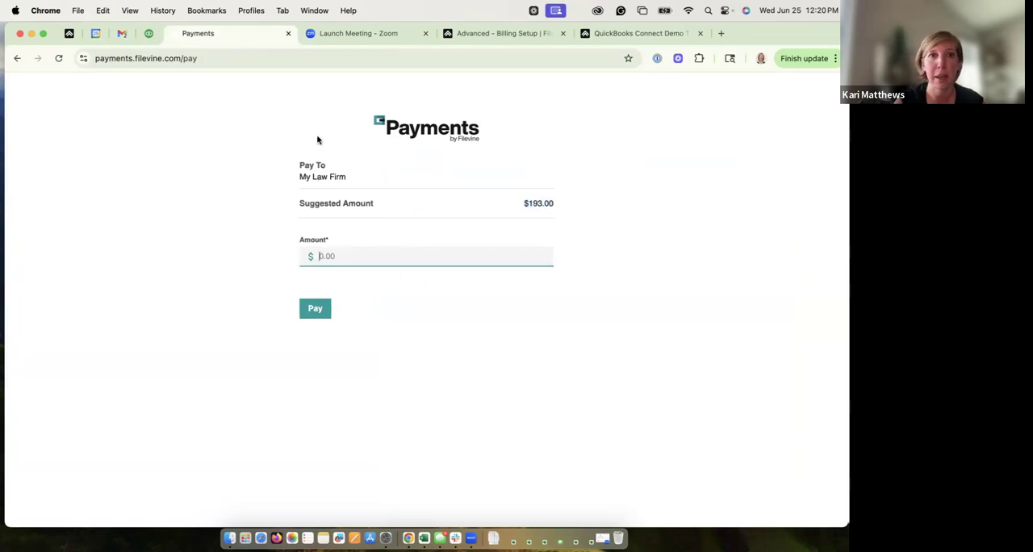
Step: Return to the Invoice #46 email and look through the attached invoice PDF, including its due amounts and past due invoices
left_click(122, 37)
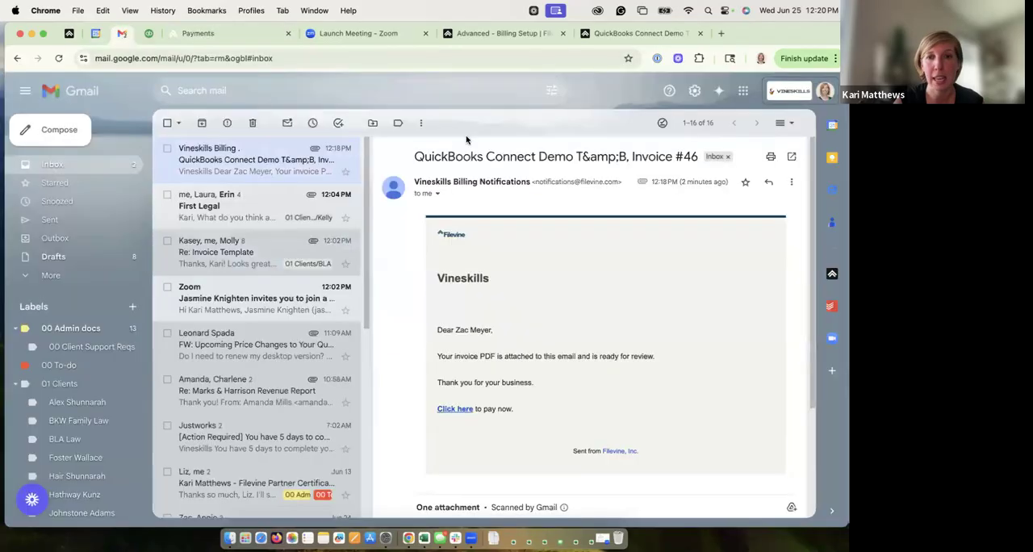
scroll(804, 372, "down", 3)
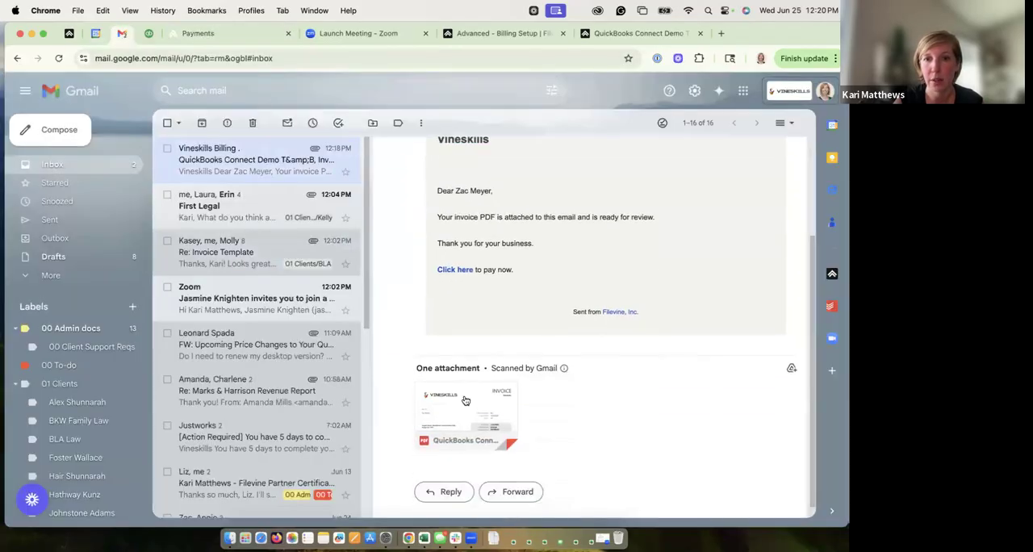
left_click(468, 440)
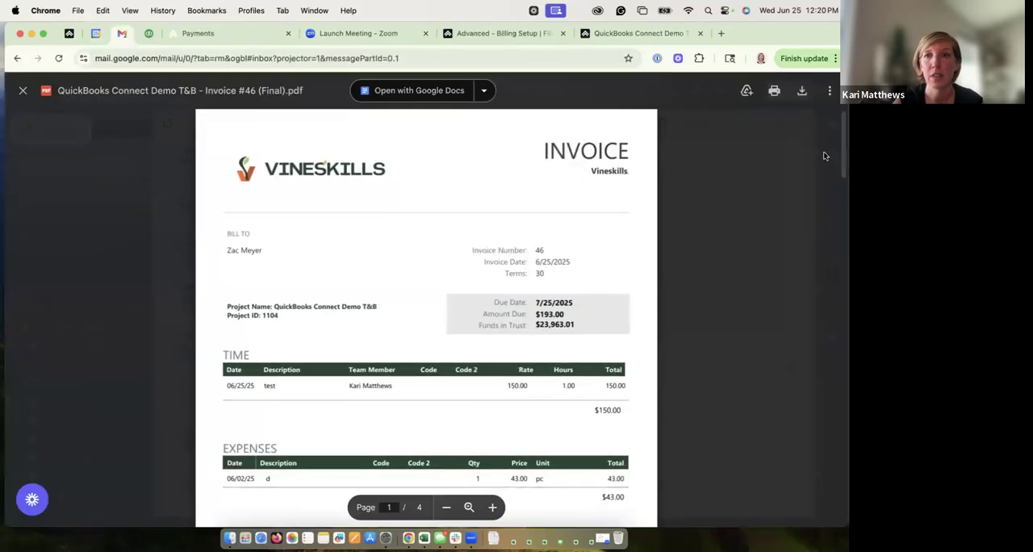
scroll(824, 241, "down", 10)
scroll(828, 230, "up", 3)
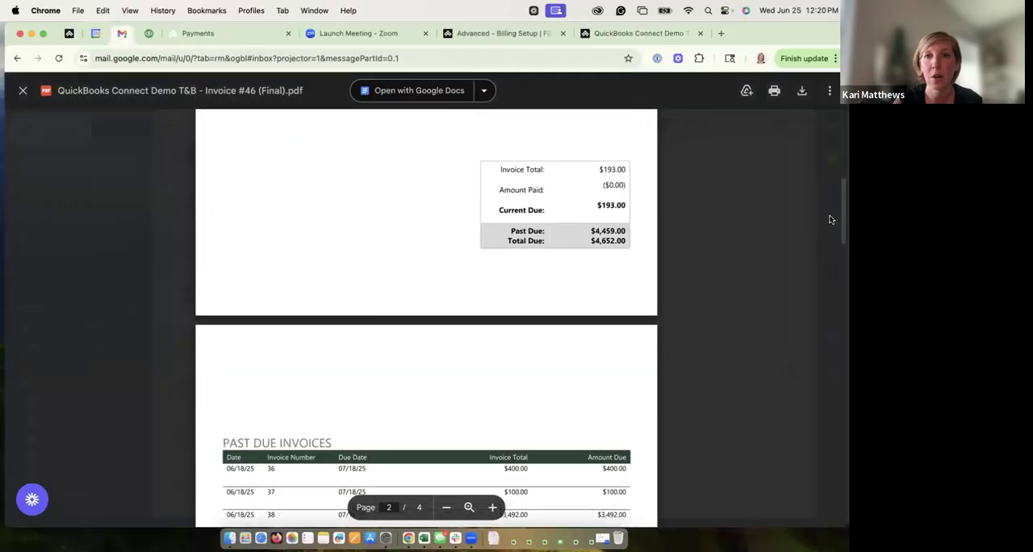
Step: Try a payment amount of 4652.00 on the Filevine payment page, and replace it with 4,000.00
left_click(233, 33)
type("4652")
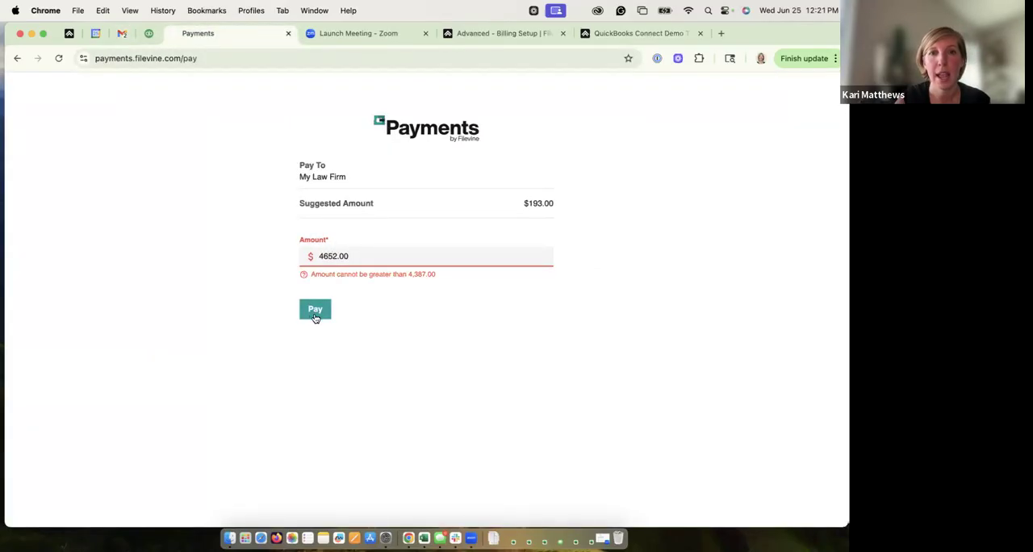
left_click_drag(348, 255, 314, 256)
type("4")
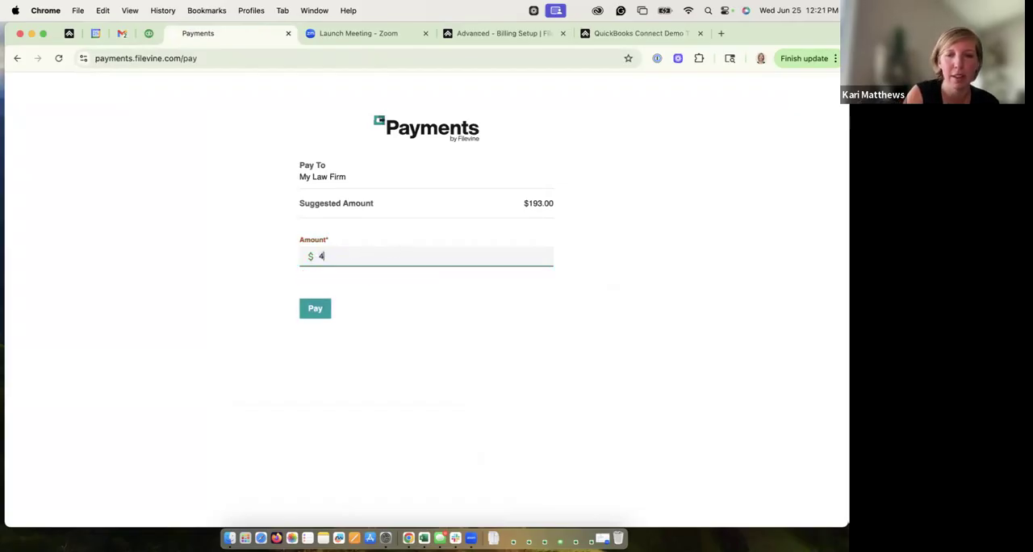
type("000.00")
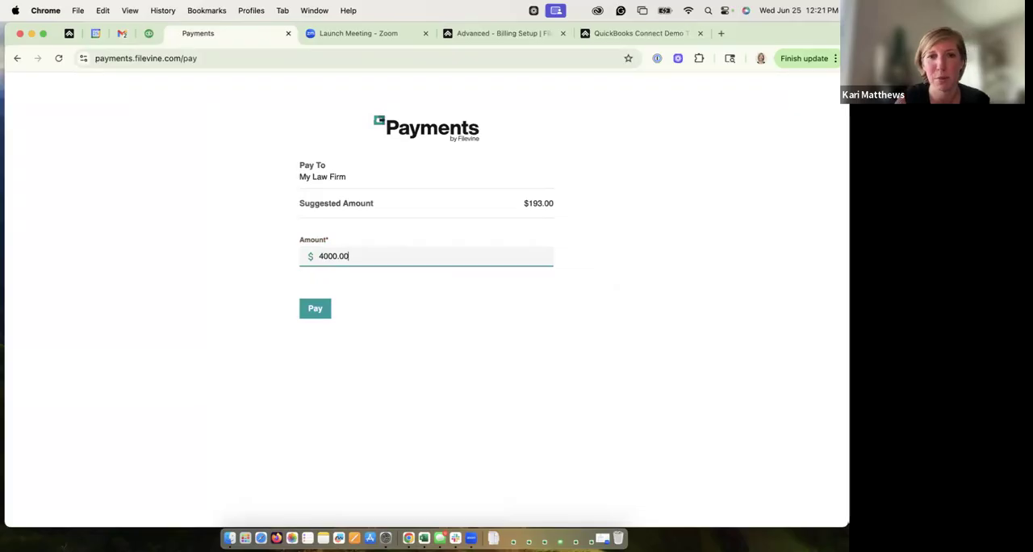
left_click(364, 276)
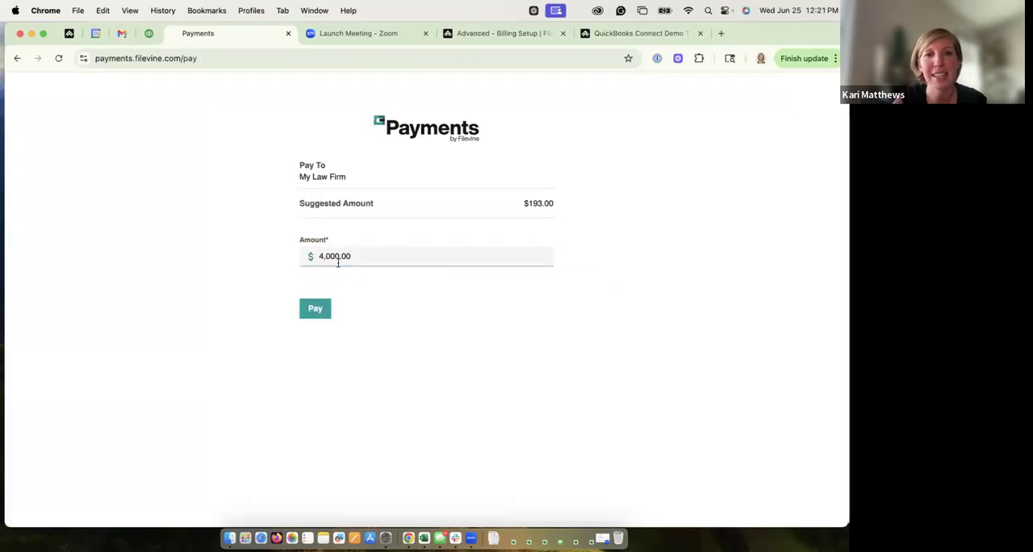
Step: Check the project's current balance, and proceed with the payment to view its card and bank details form, closing it without submitting
left_click(615, 33)
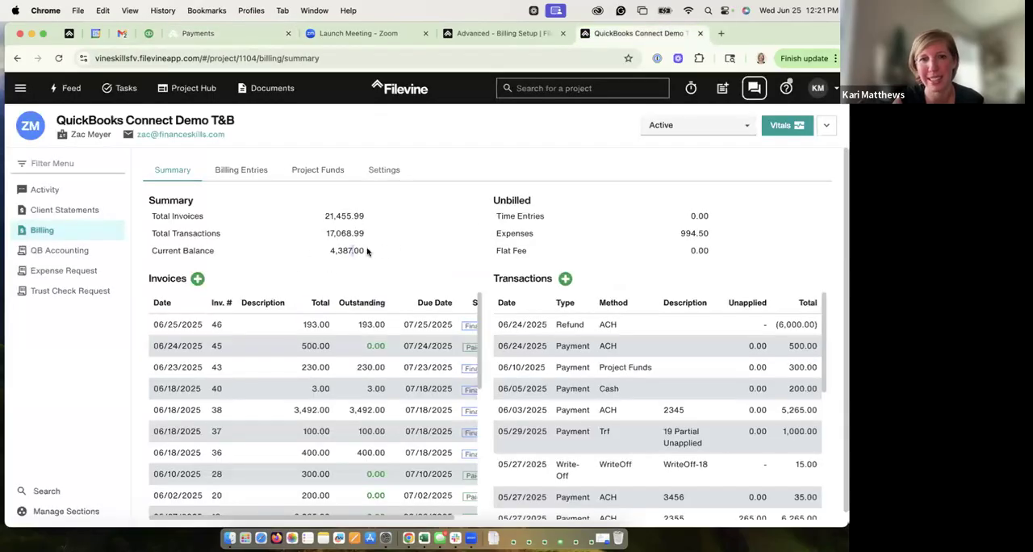
left_click(232, 40)
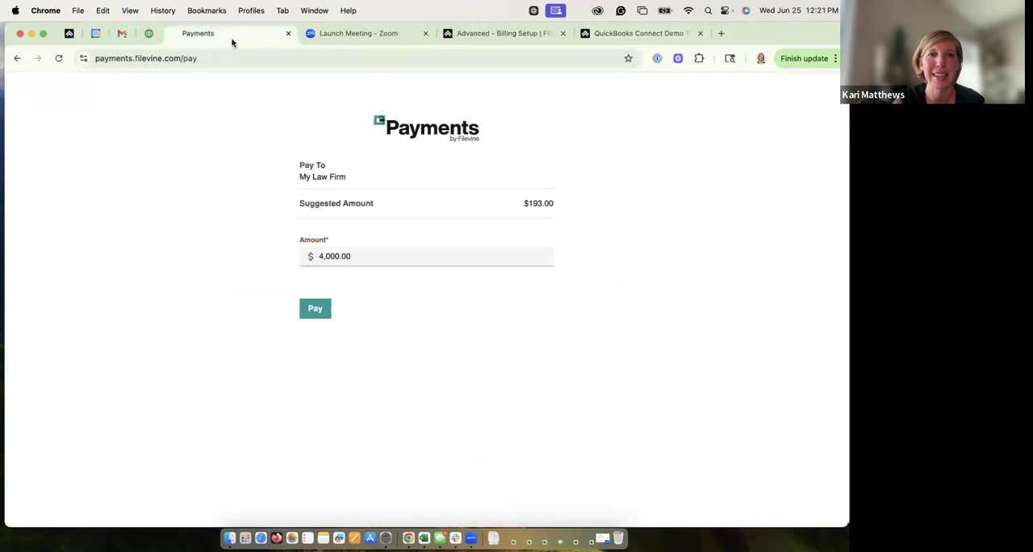
left_click(311, 304)
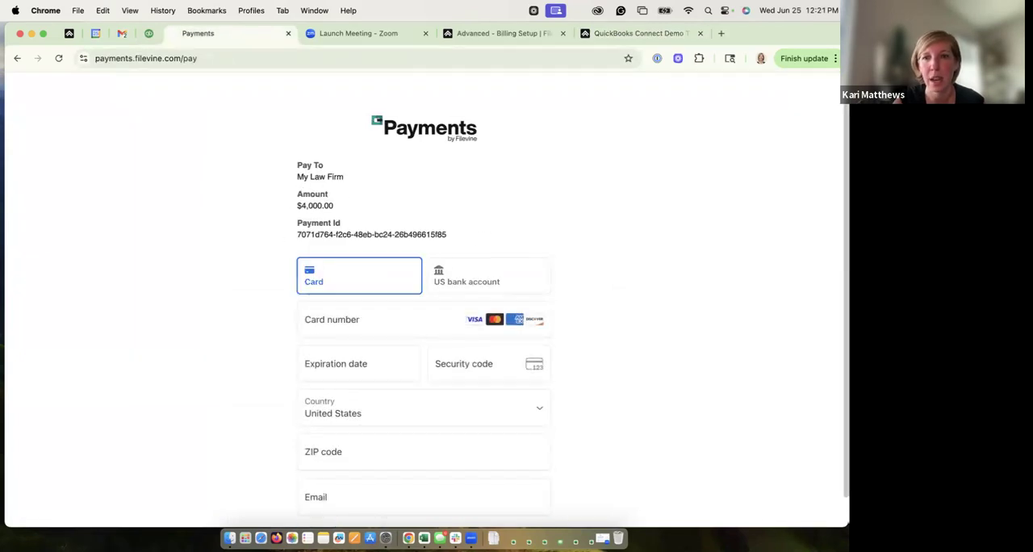
scroll(823, 305, "down", 1)
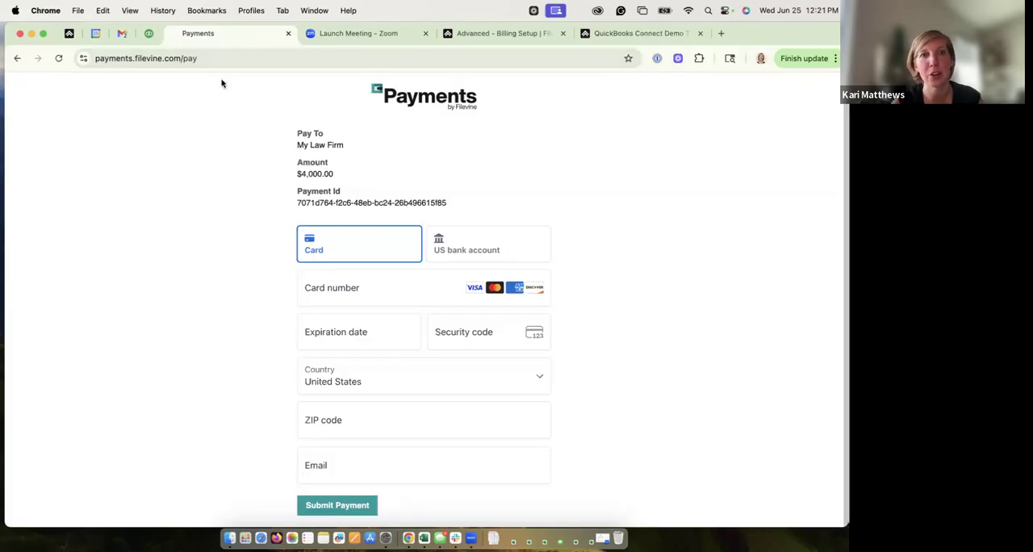
left_click(287, 35)
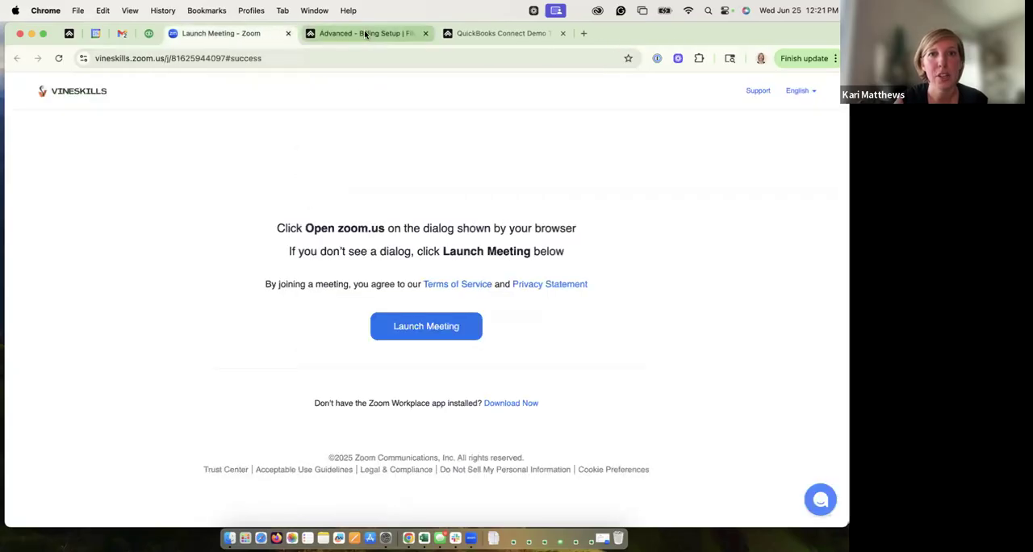
Step: Review the organization's payment setup in the Advanced billing setup, covering both the Project Finances and Payments by Filevine settings
left_click(364, 33)
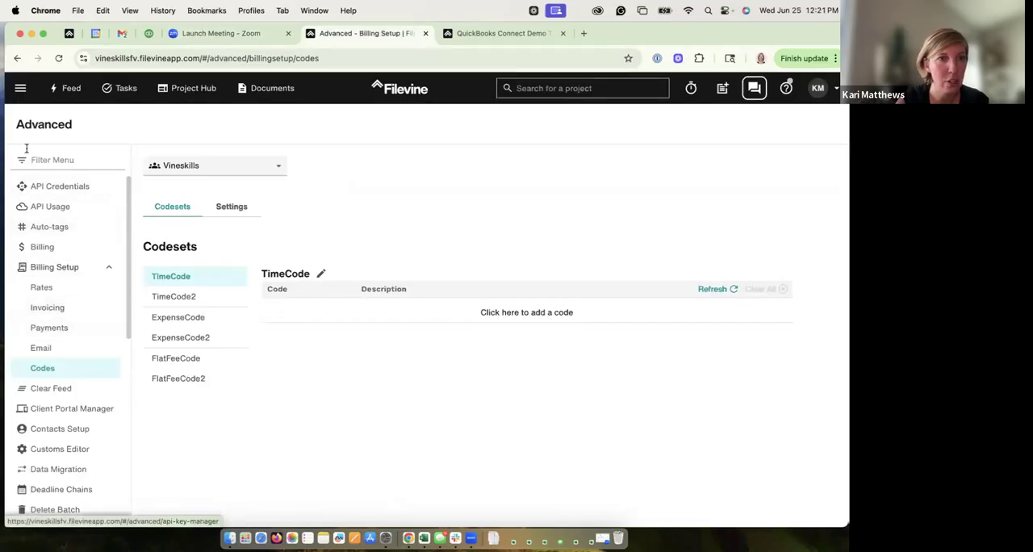
left_click(59, 328)
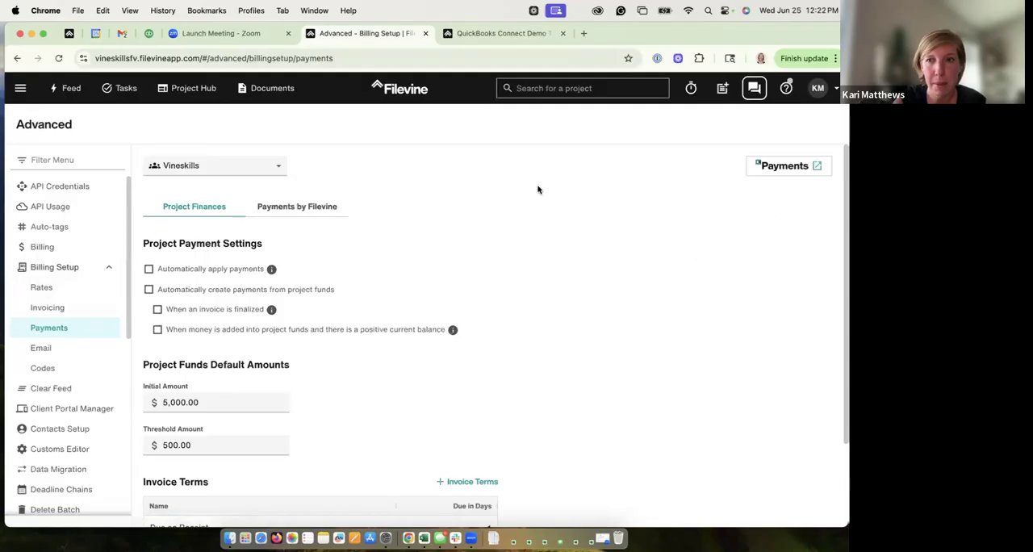
left_click(282, 208)
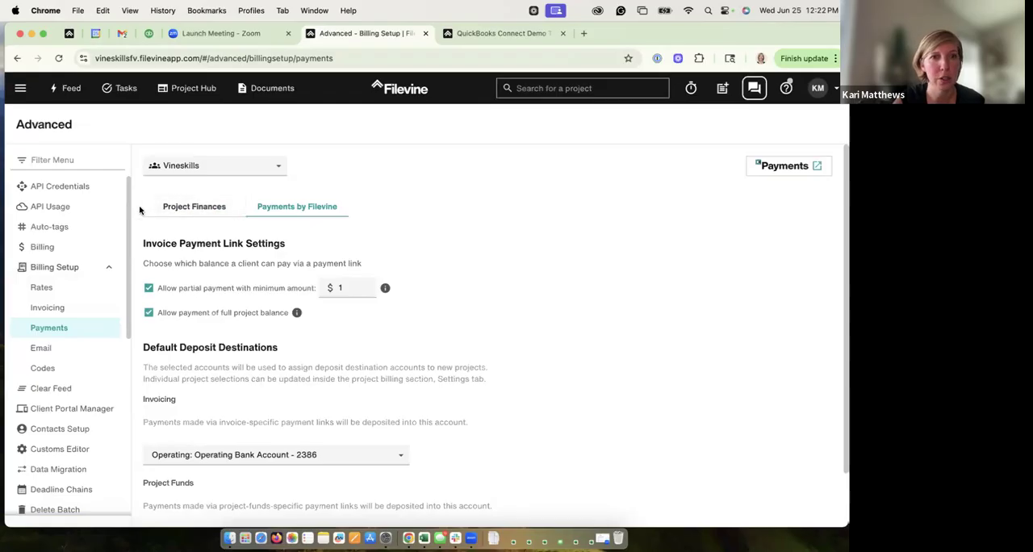
left_click(191, 208)
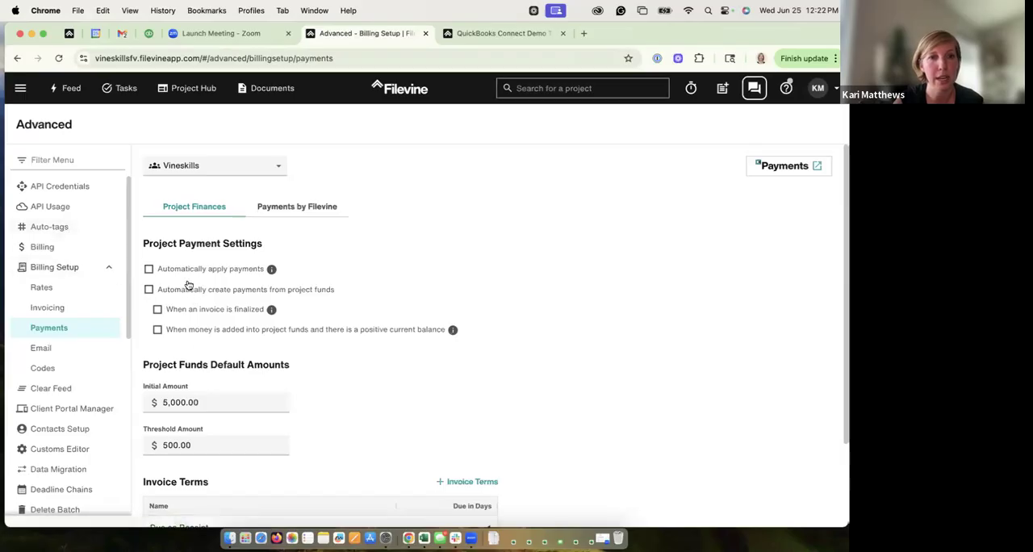
Step: Look at the QuickBooks Connect Demo T&B project's billing entries and its expense requests, and return to the billing entries
left_click(485, 37)
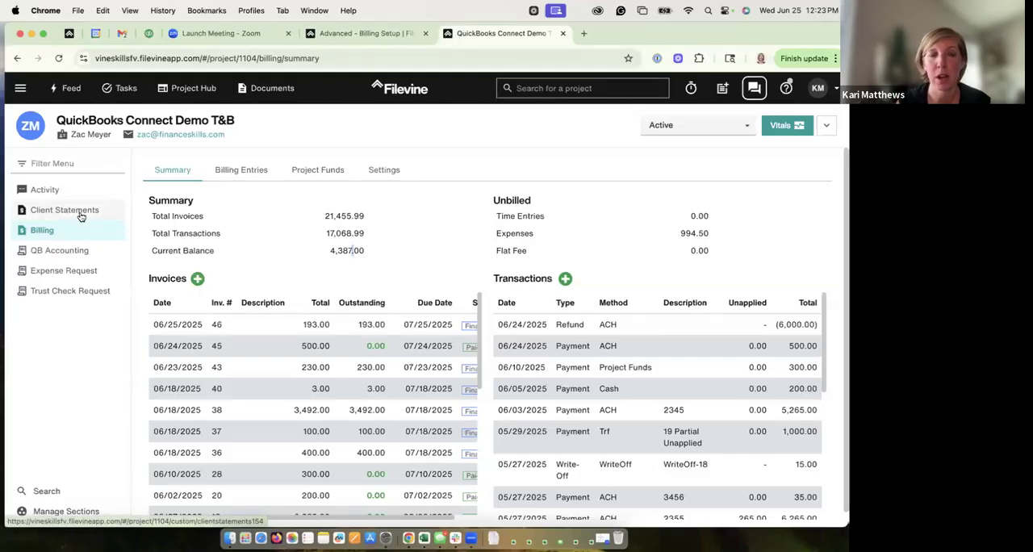
left_click(249, 171)
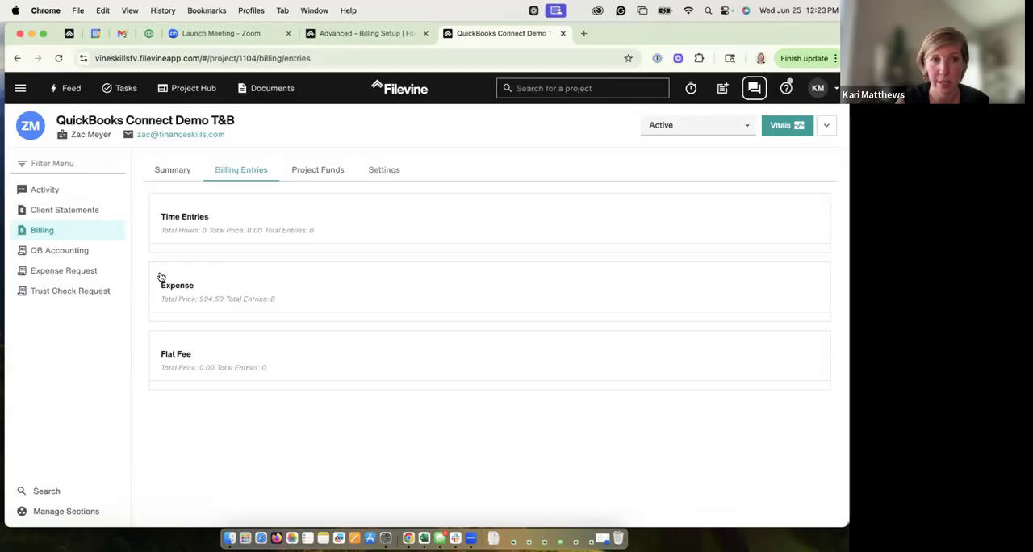
left_click(71, 272)
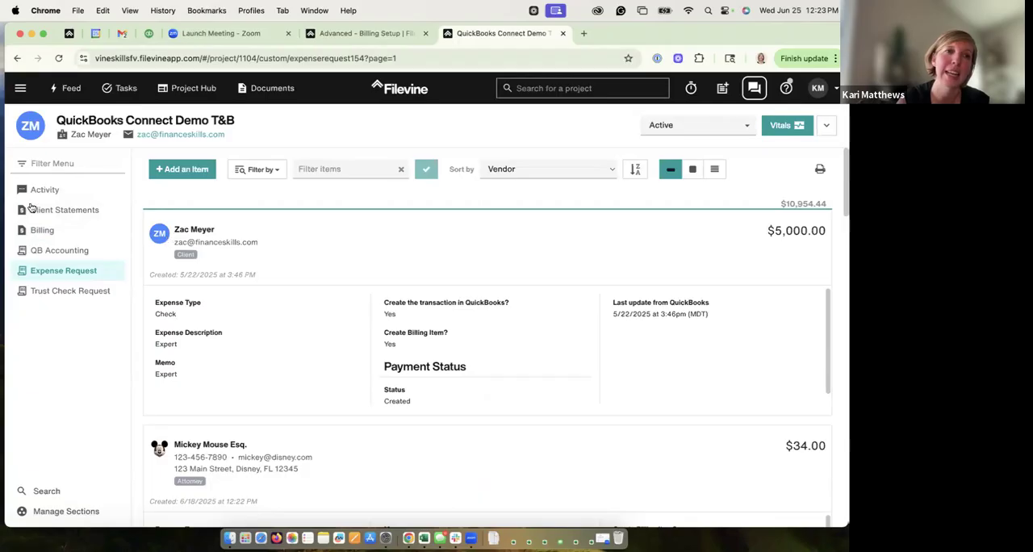
left_click(40, 231)
left_click(236, 171)
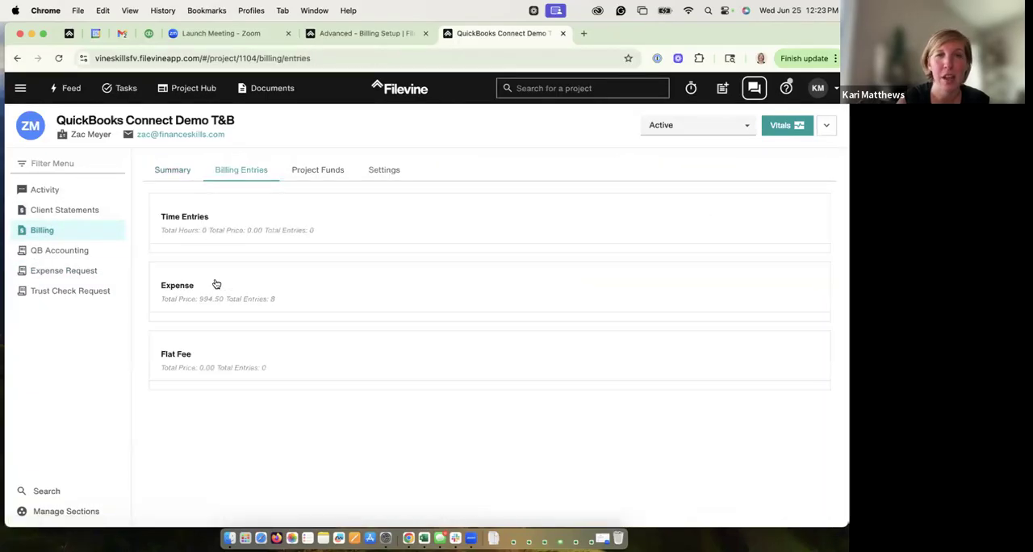
Step: Look over the project's expense entries, its project funds and its billing summary
left_click(216, 284)
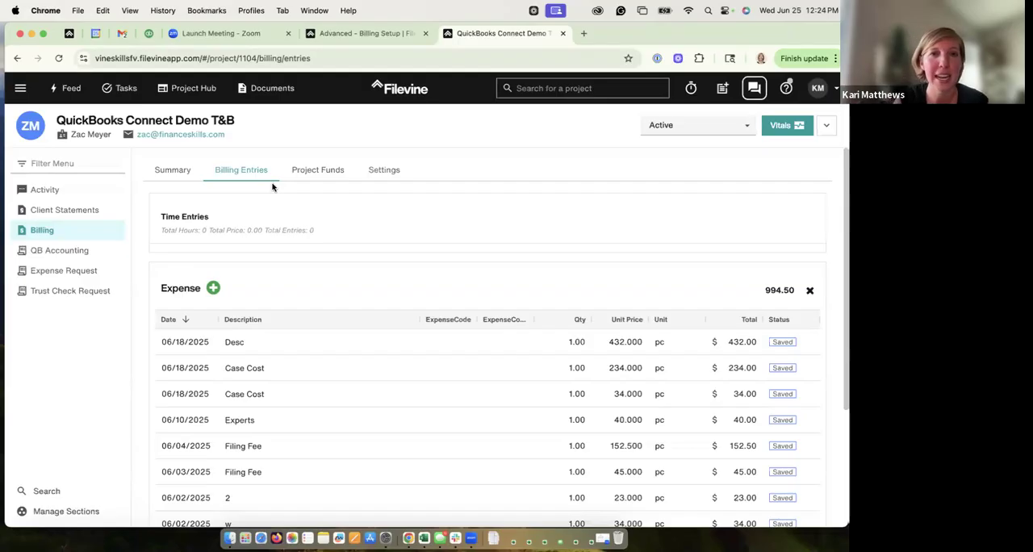
left_click(319, 170)
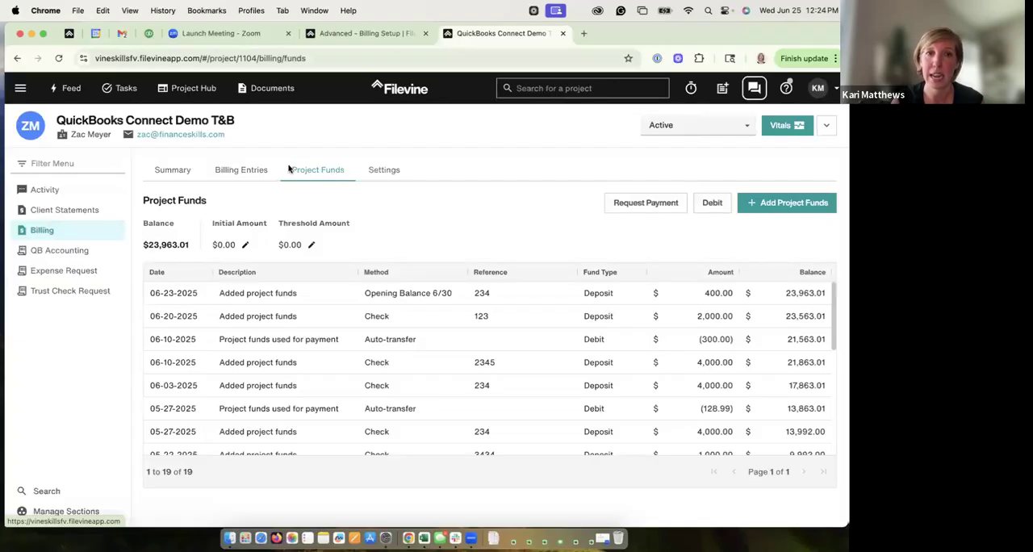
left_click(177, 172)
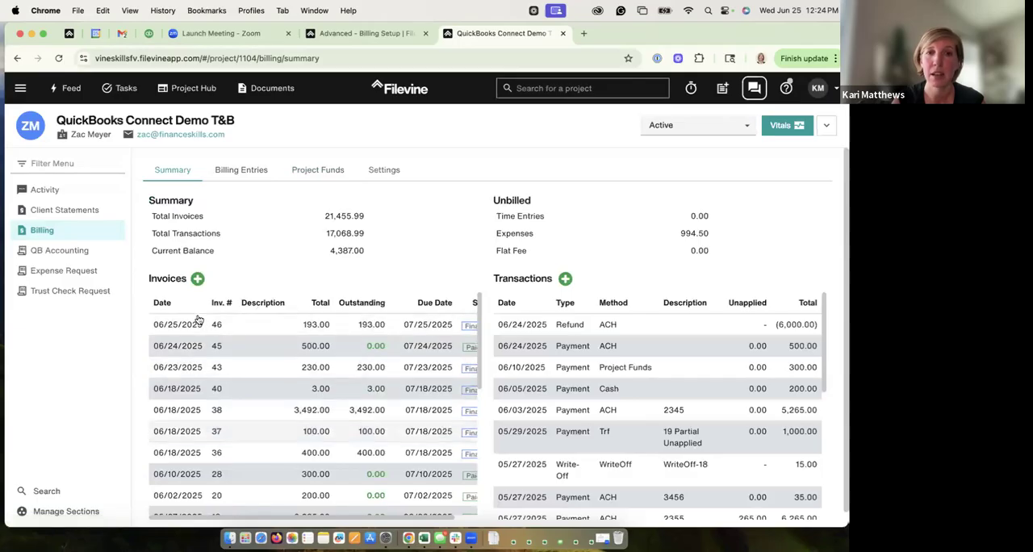
Step: Add a 1000 deposit dated 06/25/2025 to the project funds, with reference 1234 and method Check, and save it
left_click(310, 171)
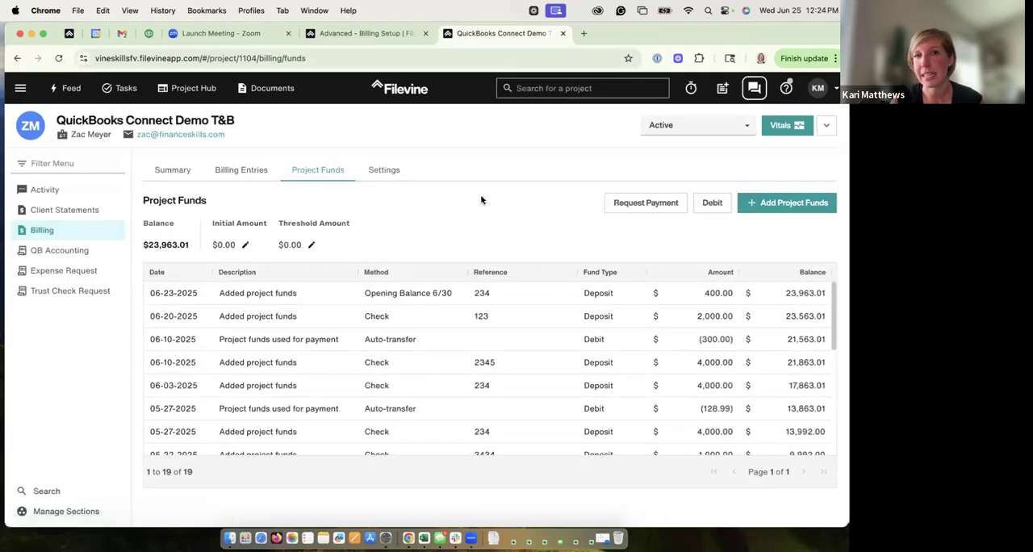
left_click(766, 203)
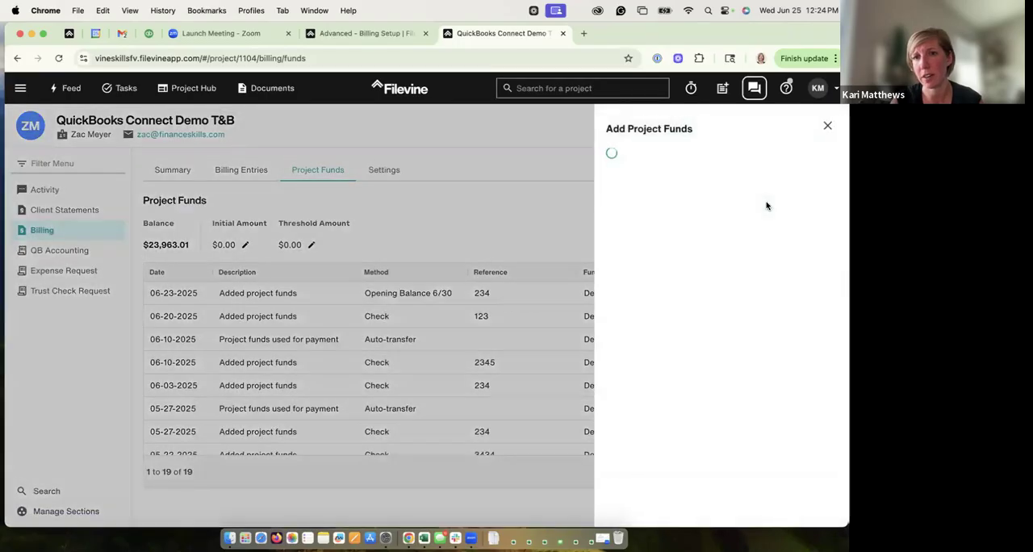
left_click(637, 221)
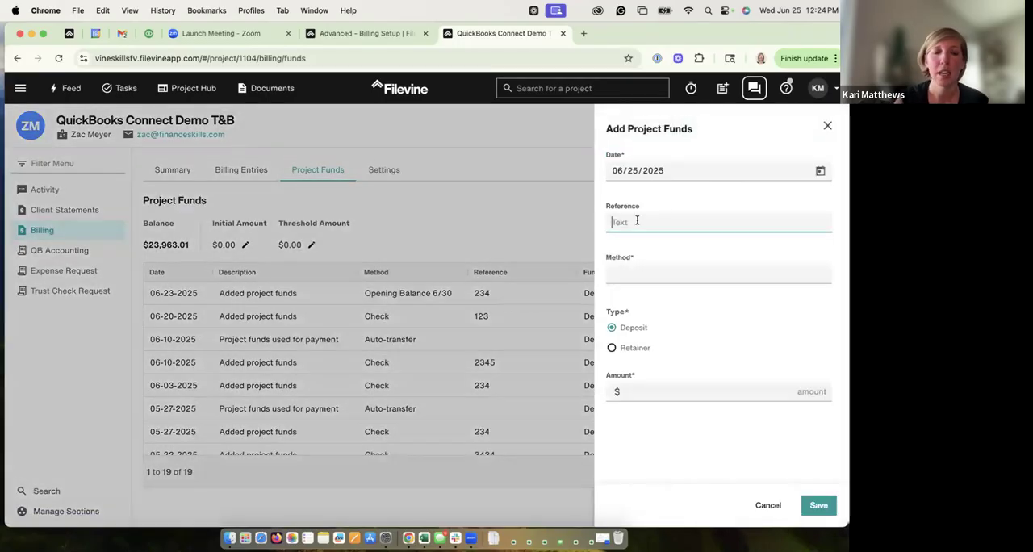
type("1234")
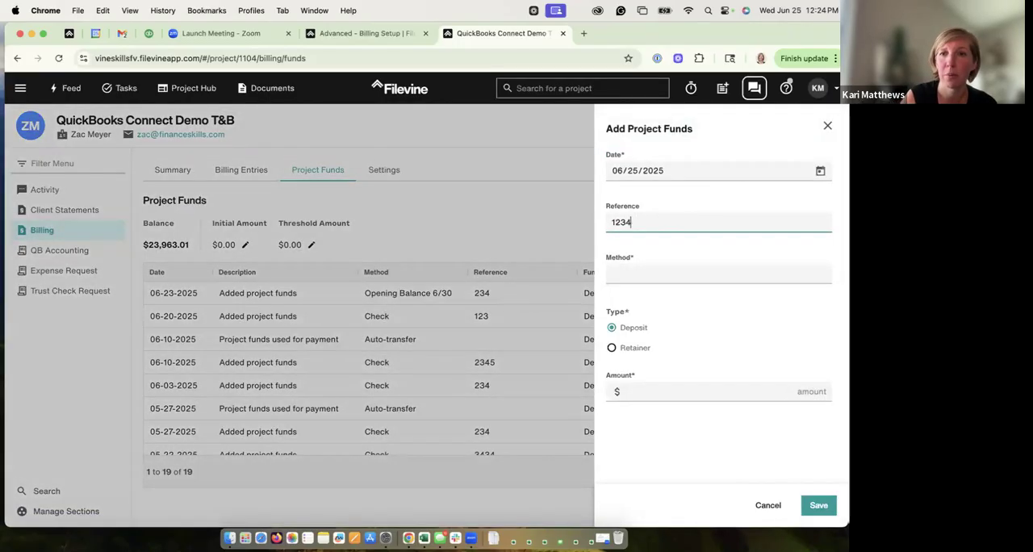
left_click(636, 273)
left_click(633, 310)
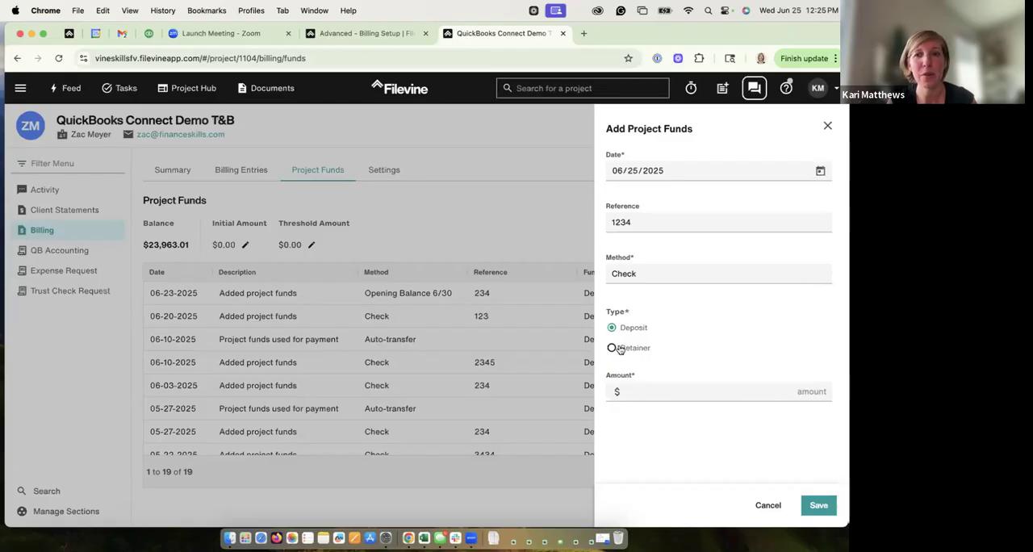
left_click(658, 393)
type("1000")
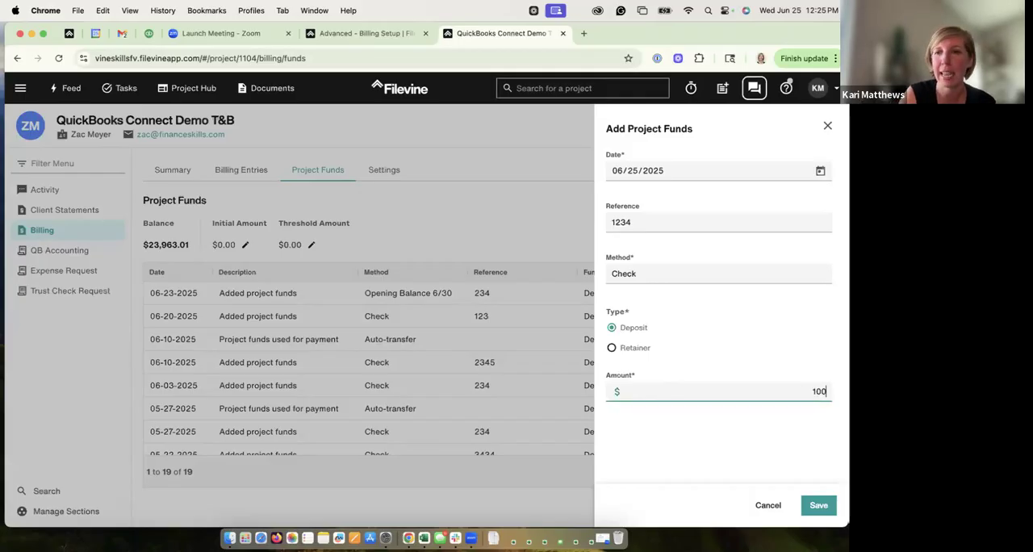
left_click(812, 507)
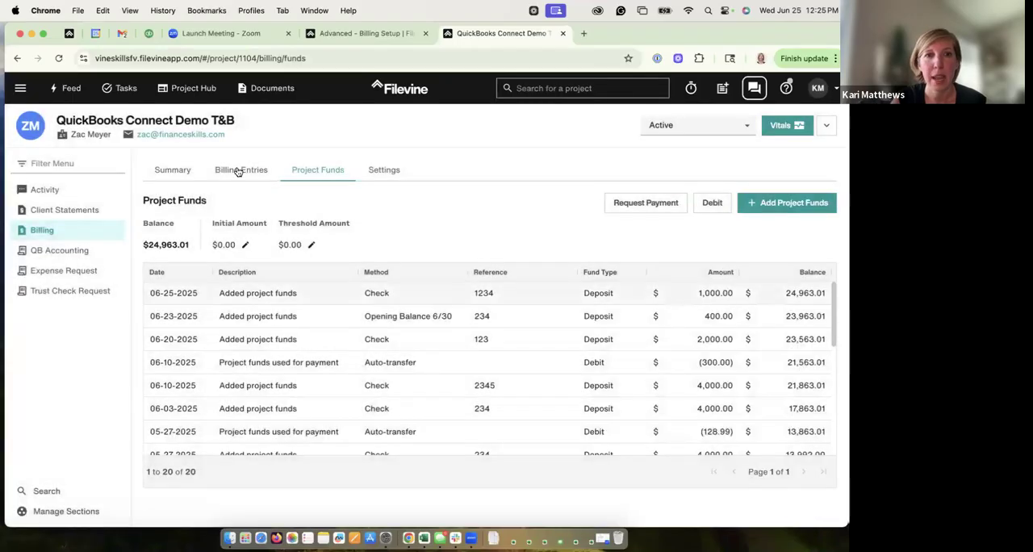
Step: Compare the project's billing summary with its project funds, and check the automatic payment options in the Advanced billing setup
left_click(187, 171)
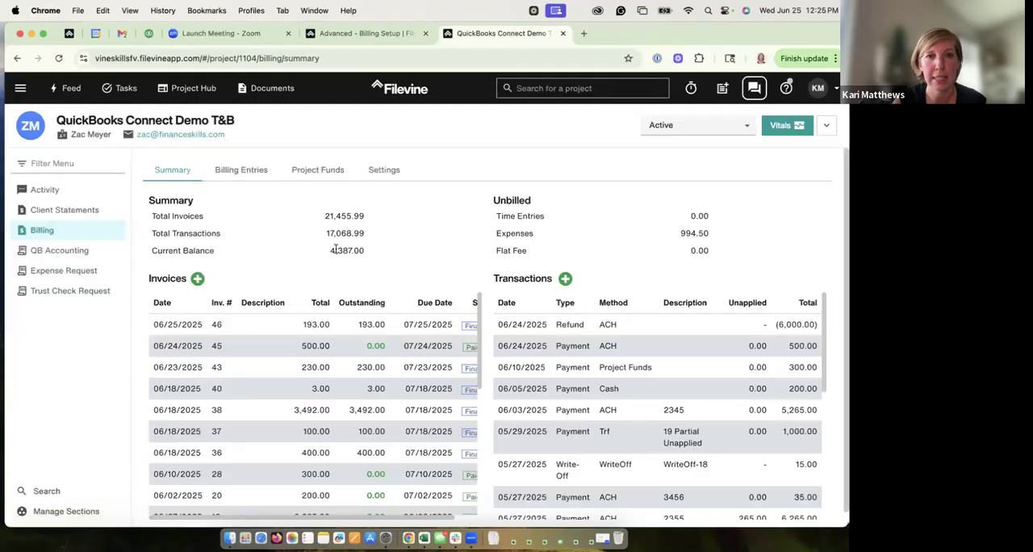
left_click(327, 172)
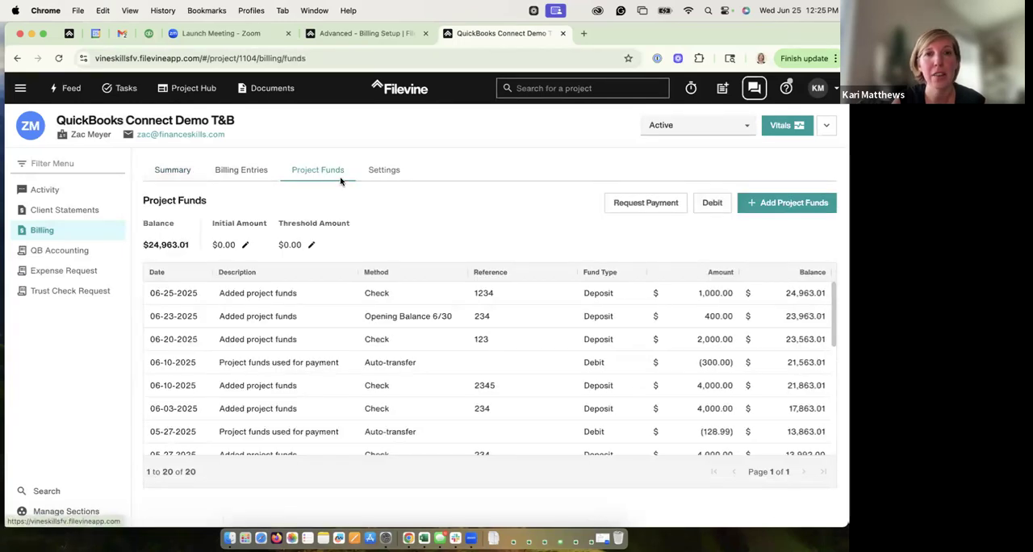
left_click(167, 171)
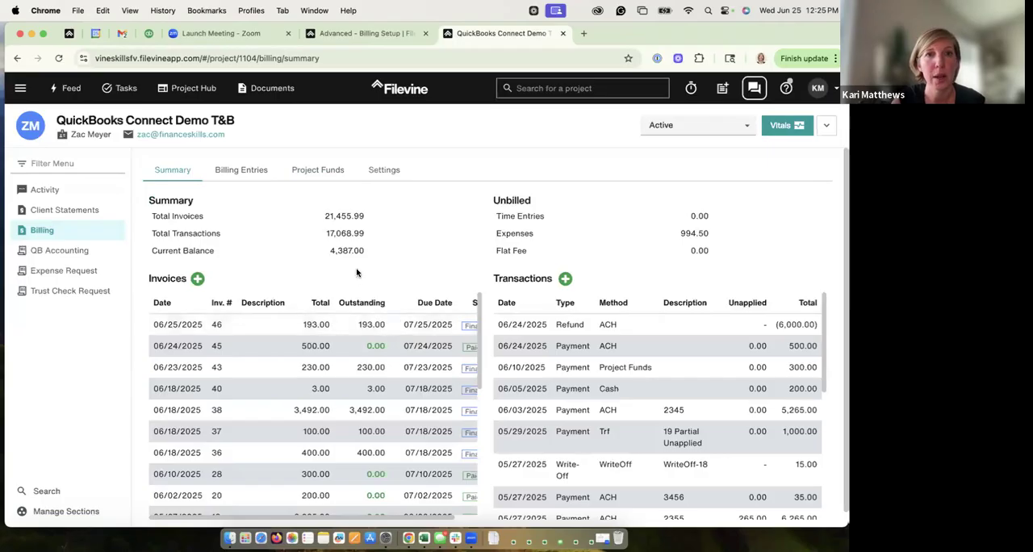
left_click(359, 34)
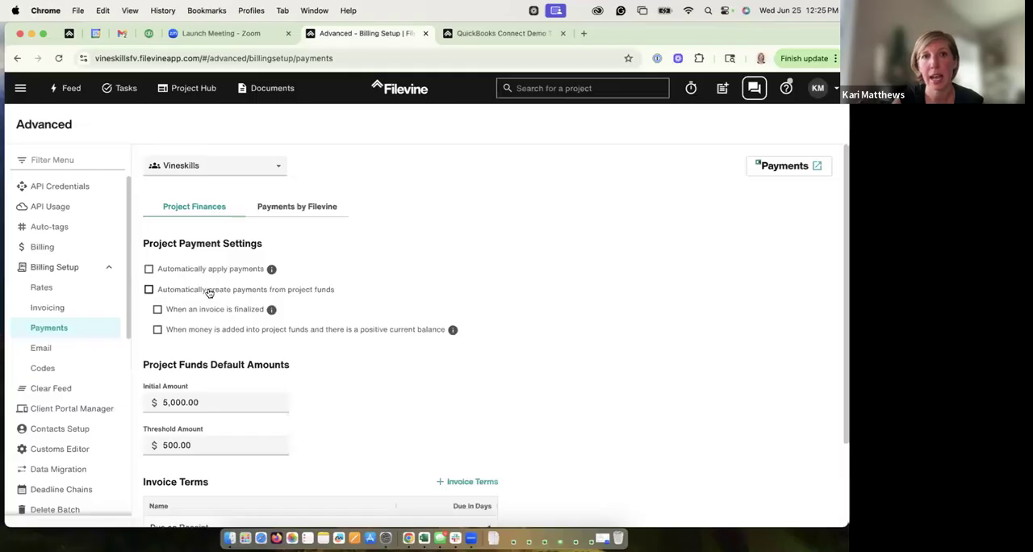
Step: Return to the QuickBooks Connect Demo T&B billing summary and show the project's vitals, expanding them in the project header
left_click(476, 36)
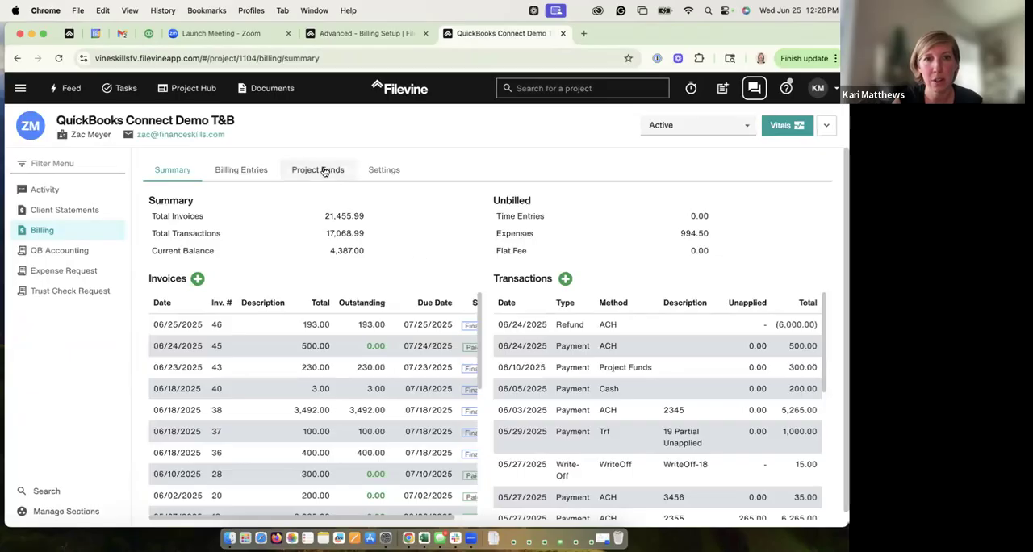
left_click(796, 128)
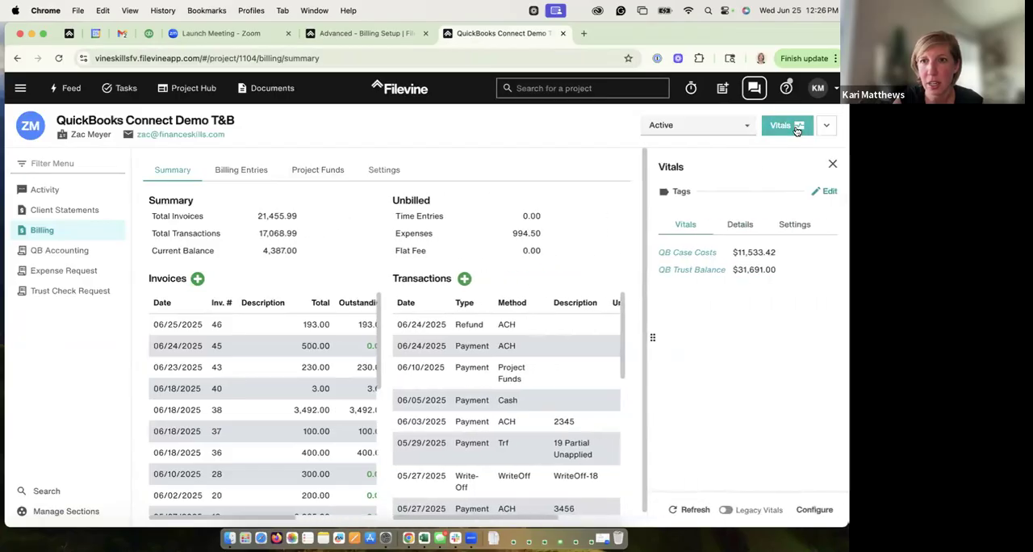
left_click(818, 128)
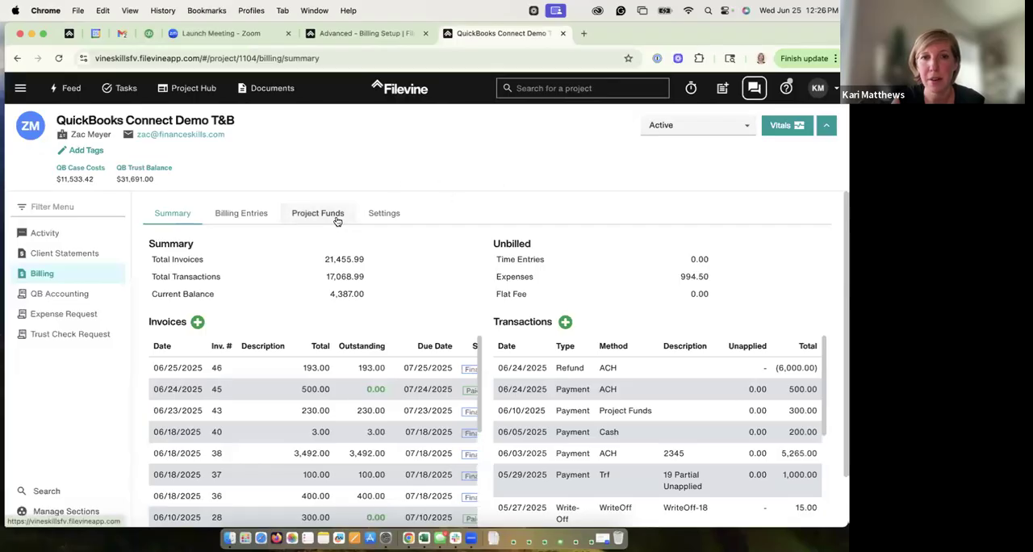
Step: Create a payment transaction that uses project funds, with a total amount of 193.00 and the description "check 123"
left_click(565, 322)
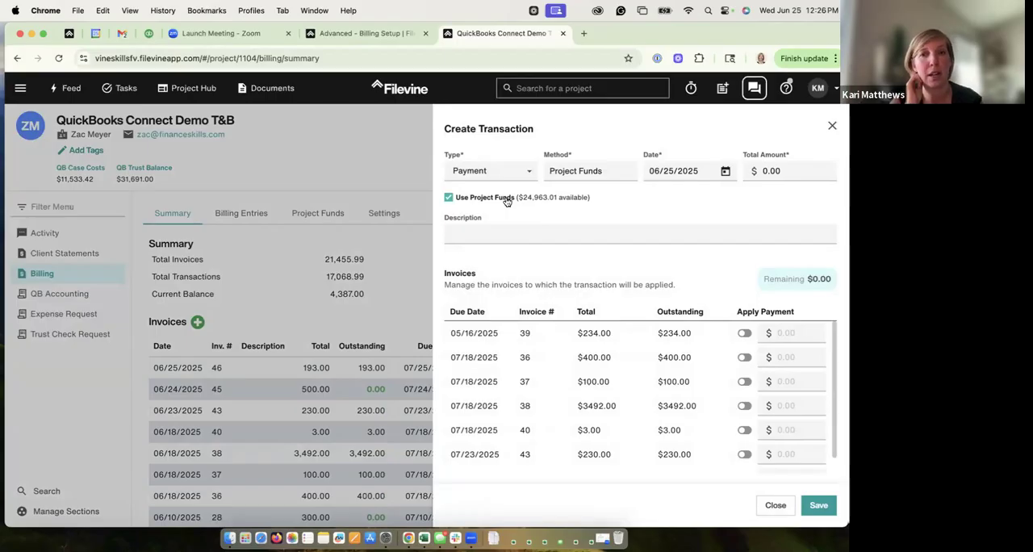
left_click(449, 201)
left_click(449, 200)
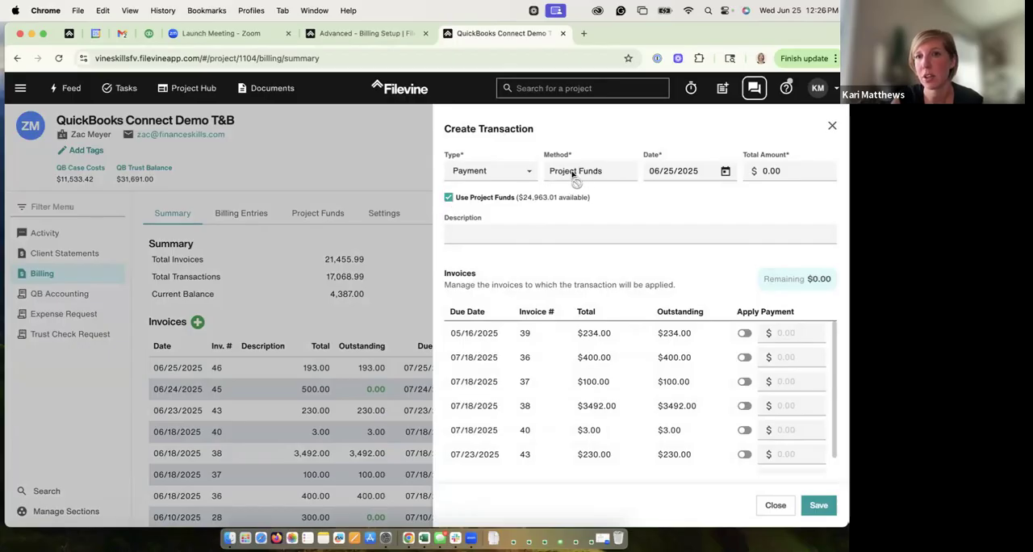
left_click(450, 200)
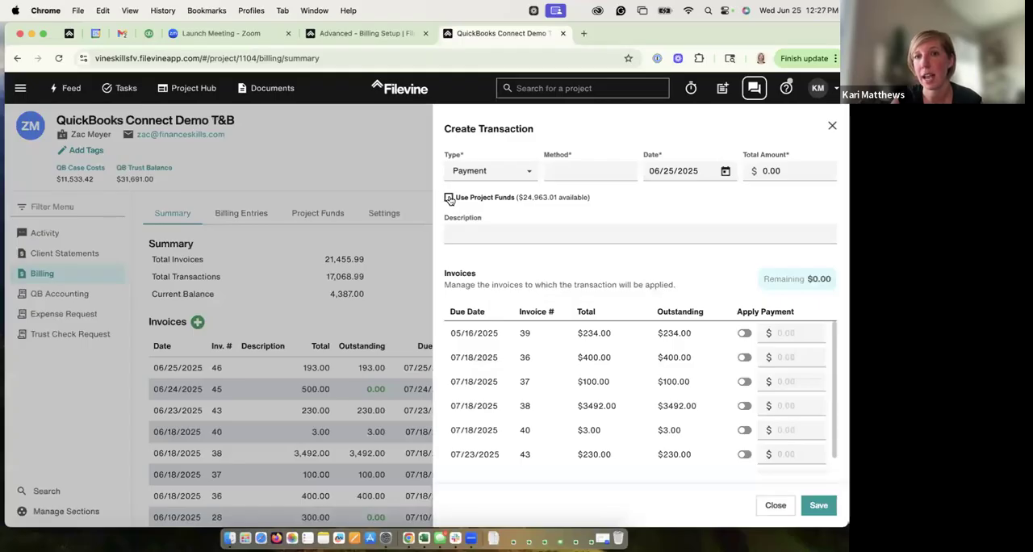
left_click(450, 200)
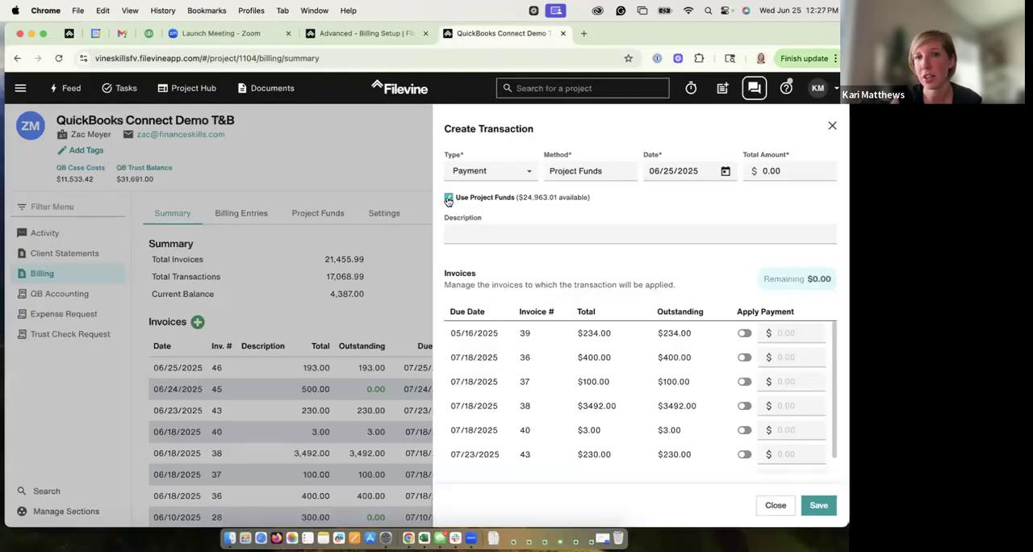
left_click(787, 170)
type("193.00")
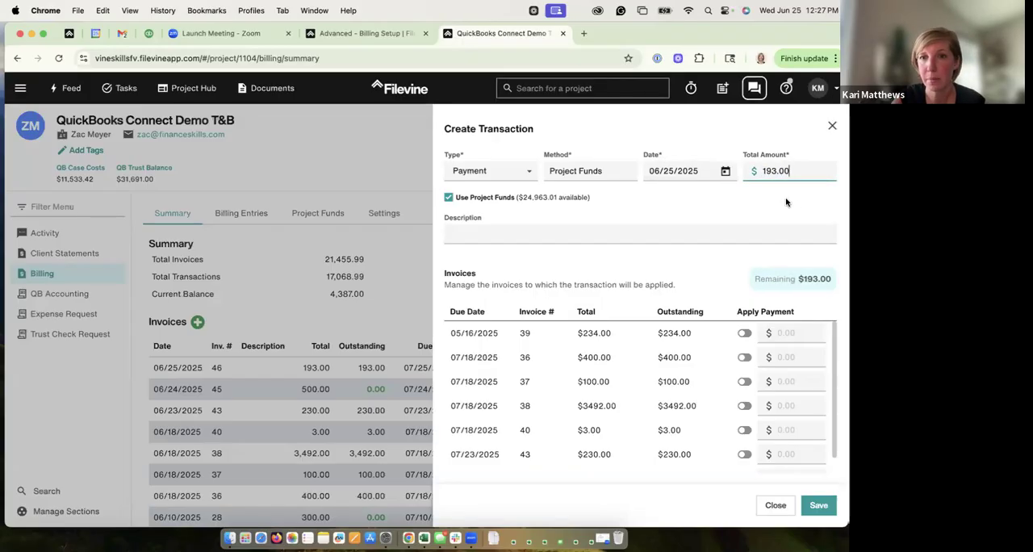
left_click(740, 233)
type("check 123")
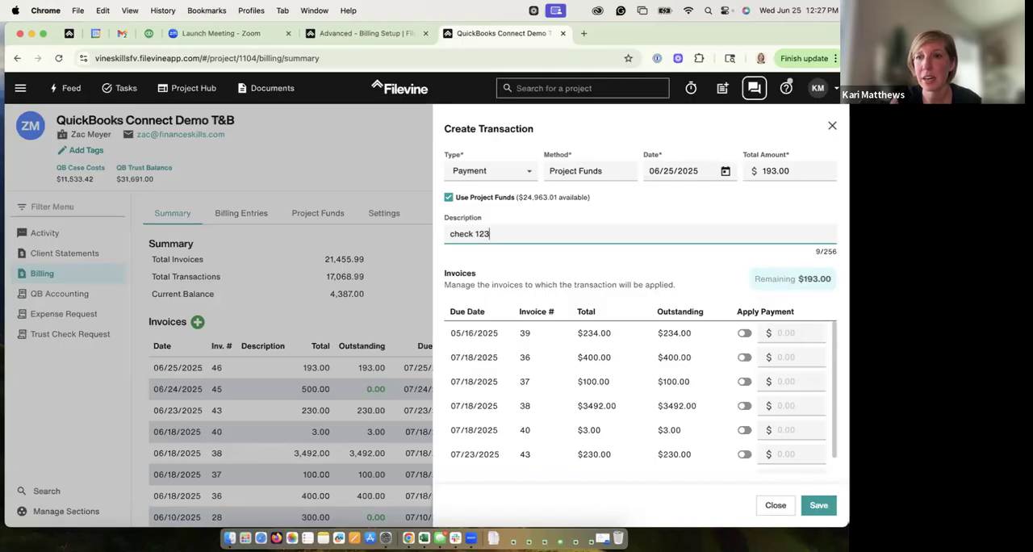
Step: Apply the 193.00 payment to invoice 46 and save the transaction
scroll(641, 398, "down", 1)
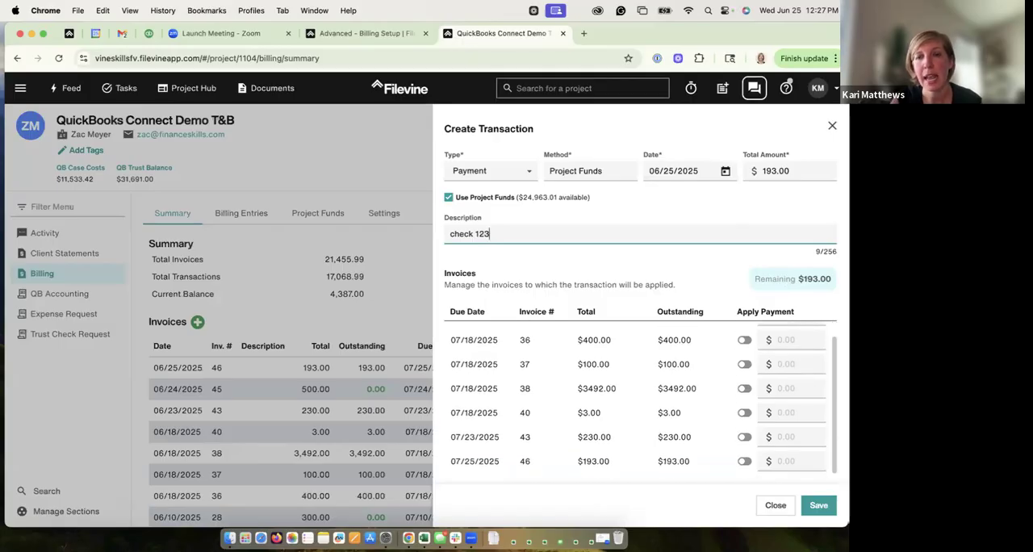
scroll(529, 464, "up", 1)
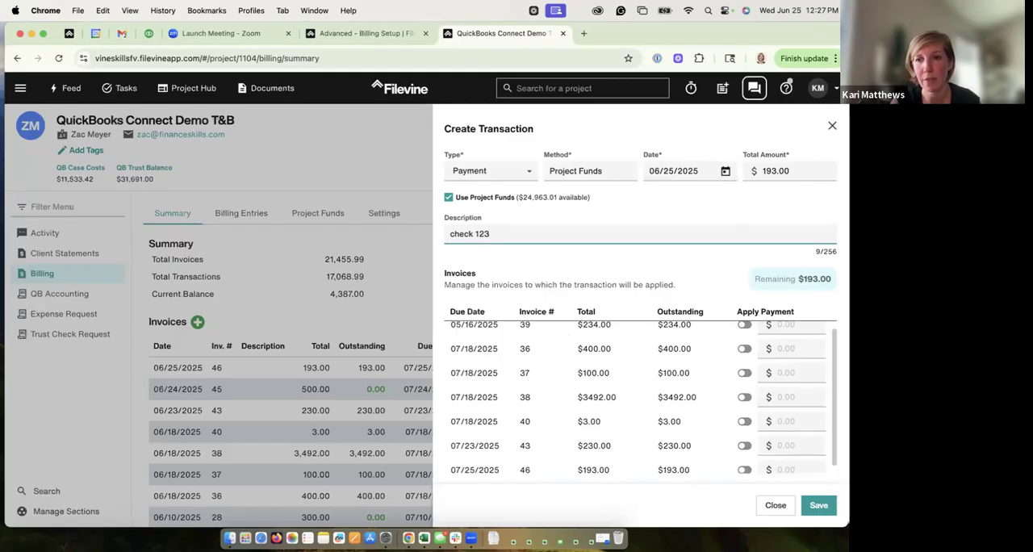
scroll(643, 422, "down", 1)
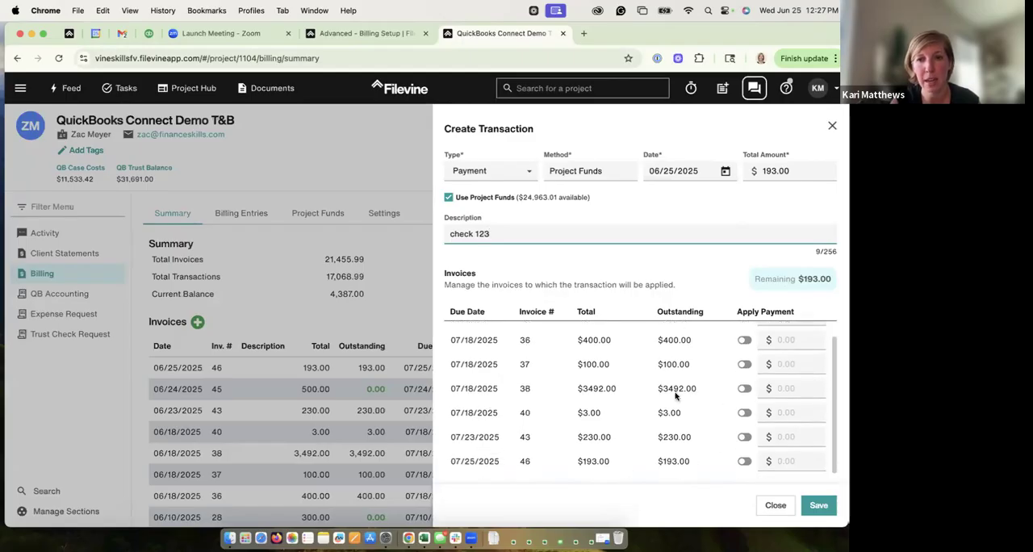
left_click(744, 462)
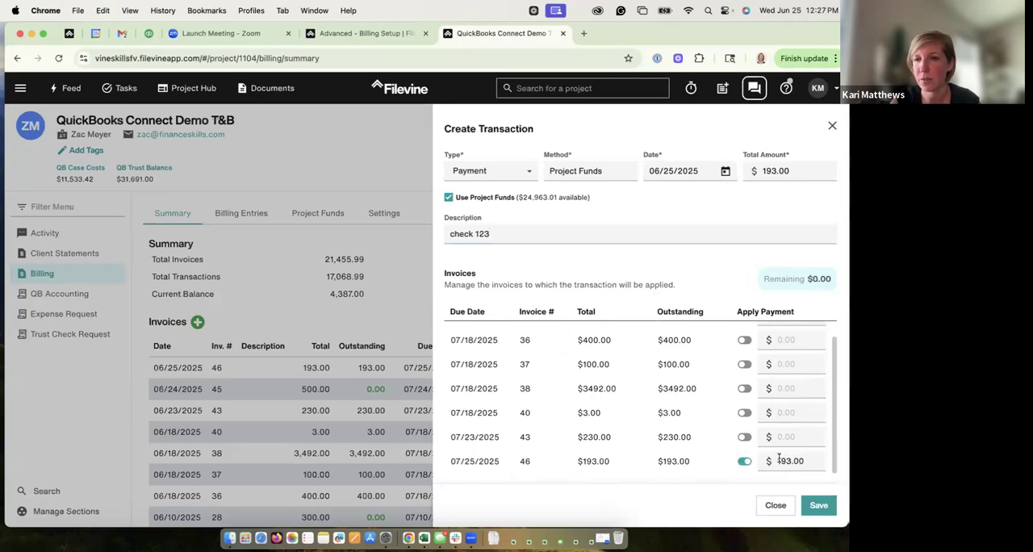
left_click(818, 506)
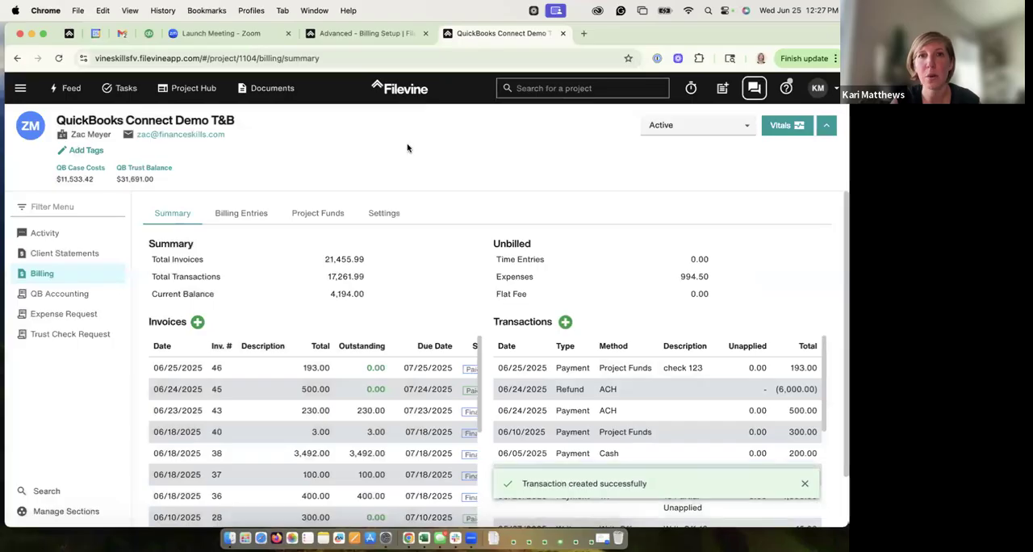
Step: Review the project payment settings for automatically applying and creating payments, alongside the project's invoices and transactions
left_click(363, 34)
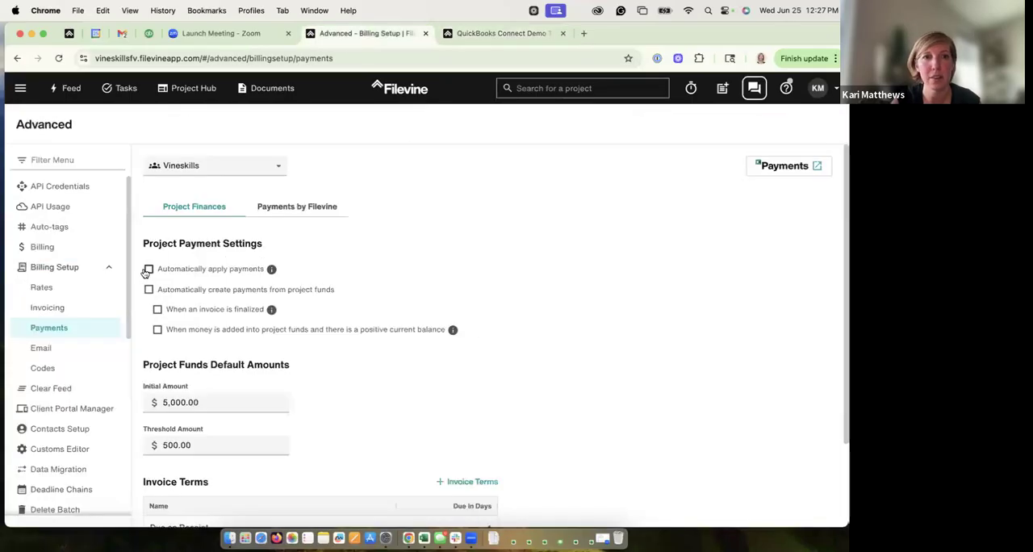
left_click(468, 33)
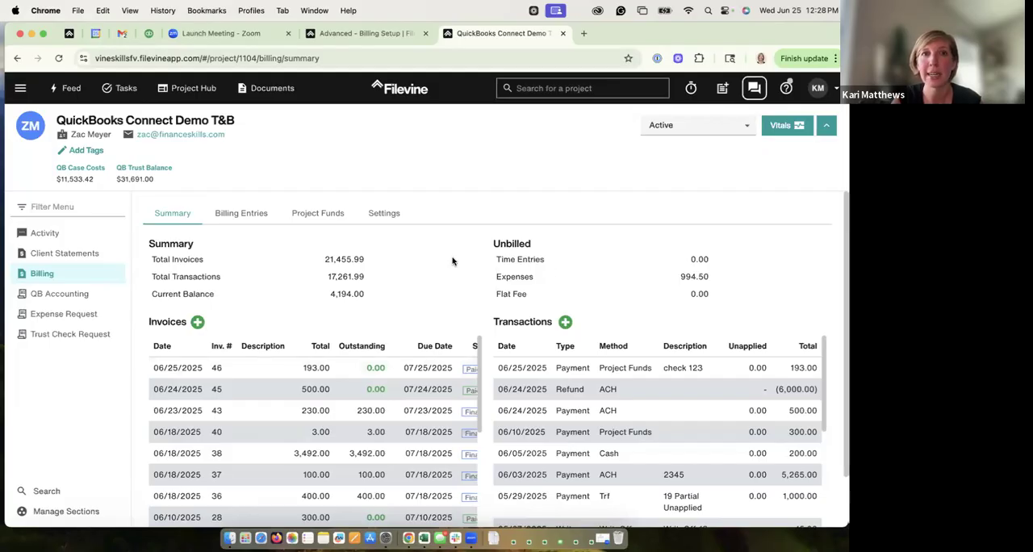
left_click(383, 37)
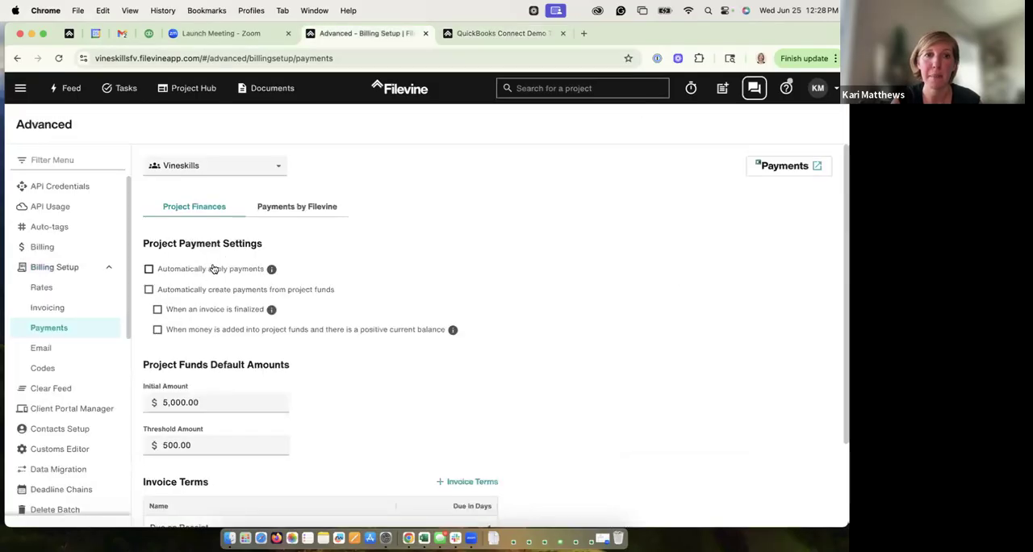
left_click(495, 35)
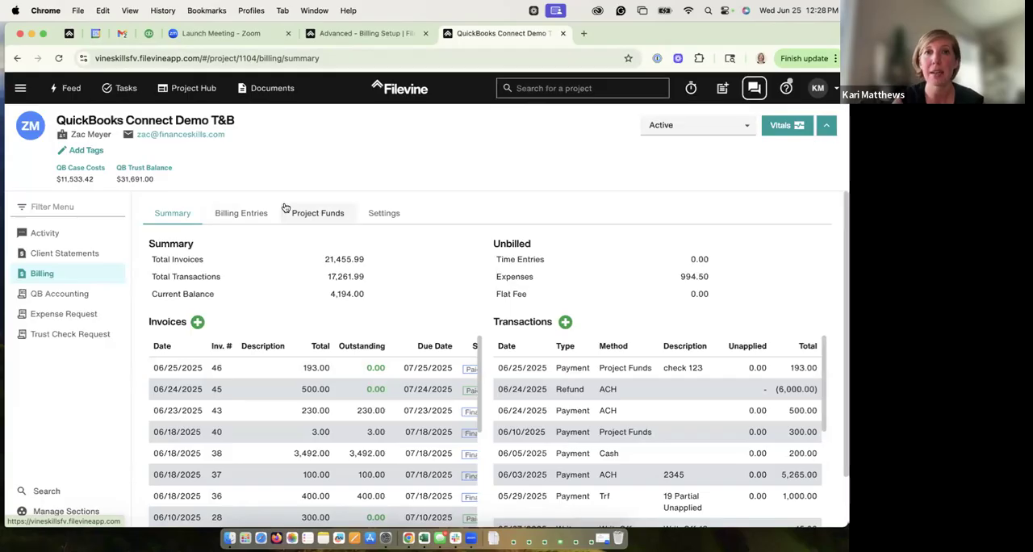
left_click(363, 33)
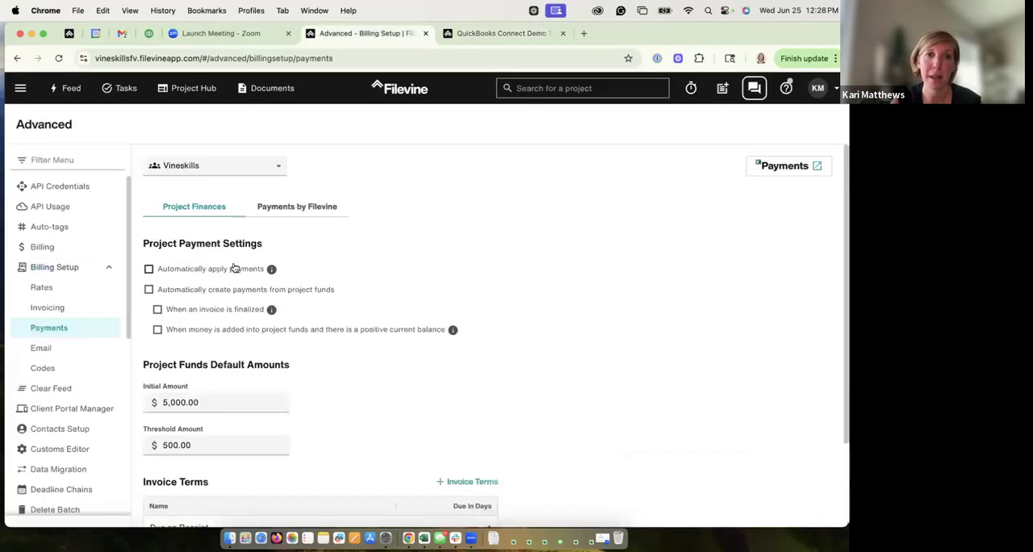
left_click(492, 34)
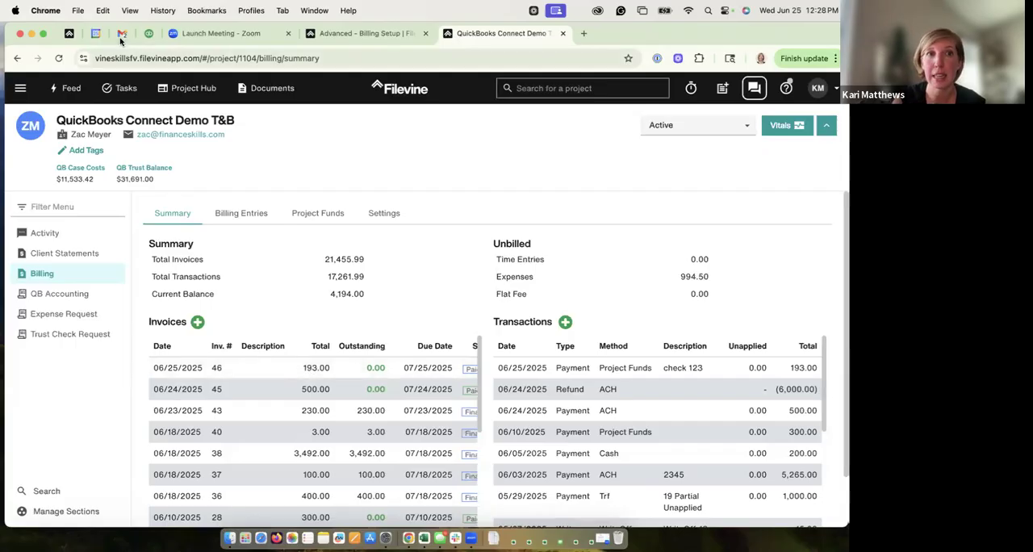
Step: Switch to Gmail and view the invoice email from Vineskills Billing with its payment link
left_click(121, 37)
left_click(22, 90)
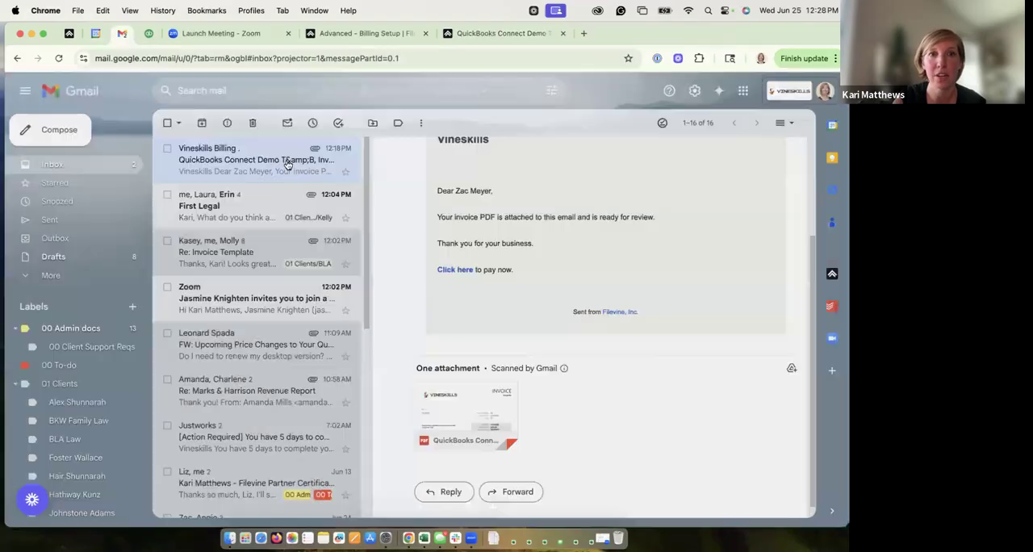
Step: Switch back to the QuickBooks Connect Demo T&B project in Filevine and look through its invoice list in the billing summary
left_click(471, 35)
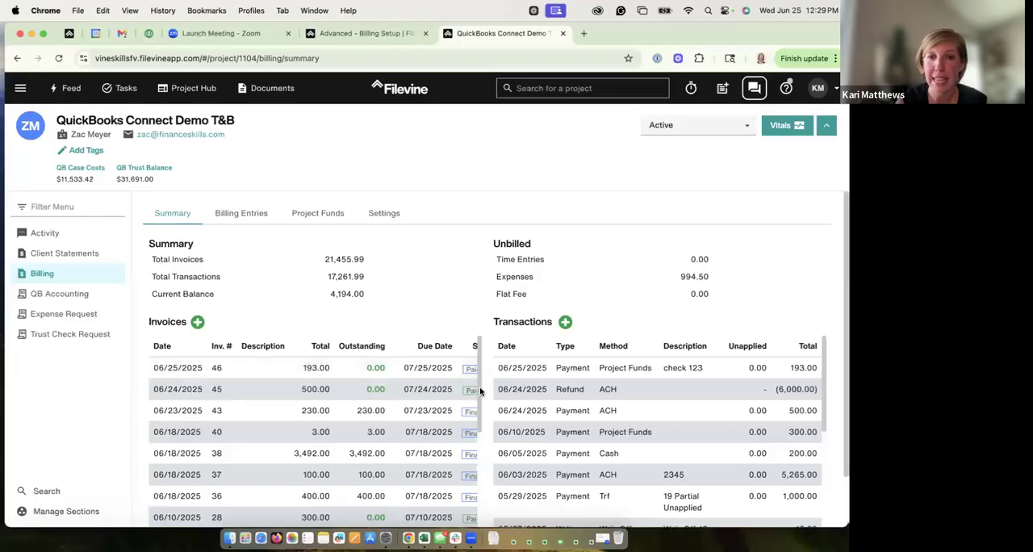
scroll(452, 404, "down", 5)
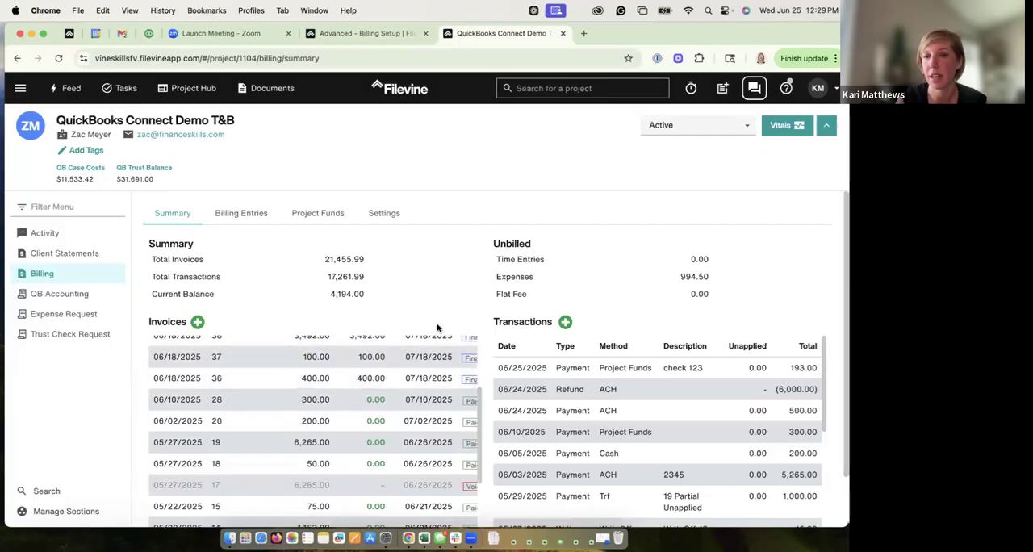
scroll(483, 399, "up", 5)
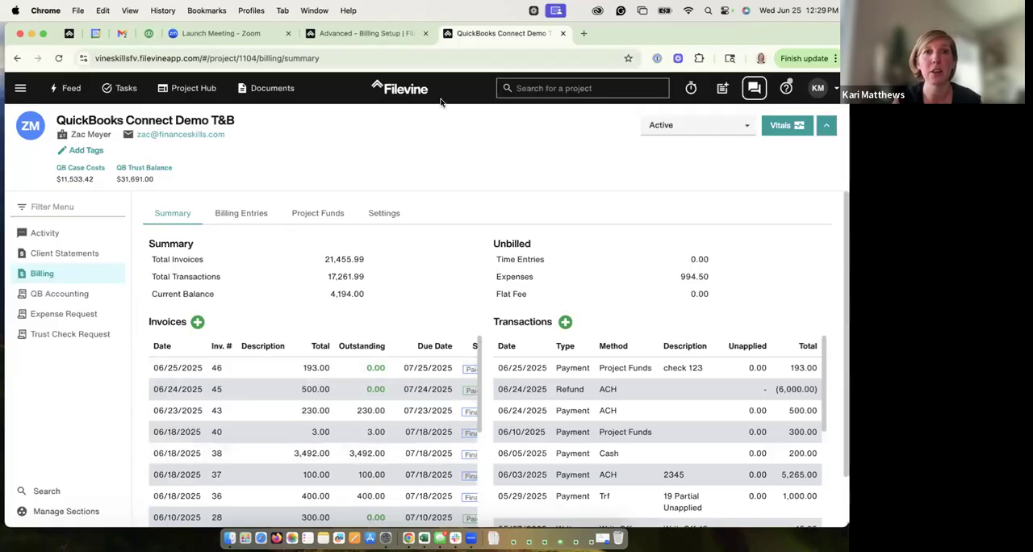
Step: Compare the automatic payment options in the project payment settings with the project's billing summary of invoices and transactions
left_click(380, 33)
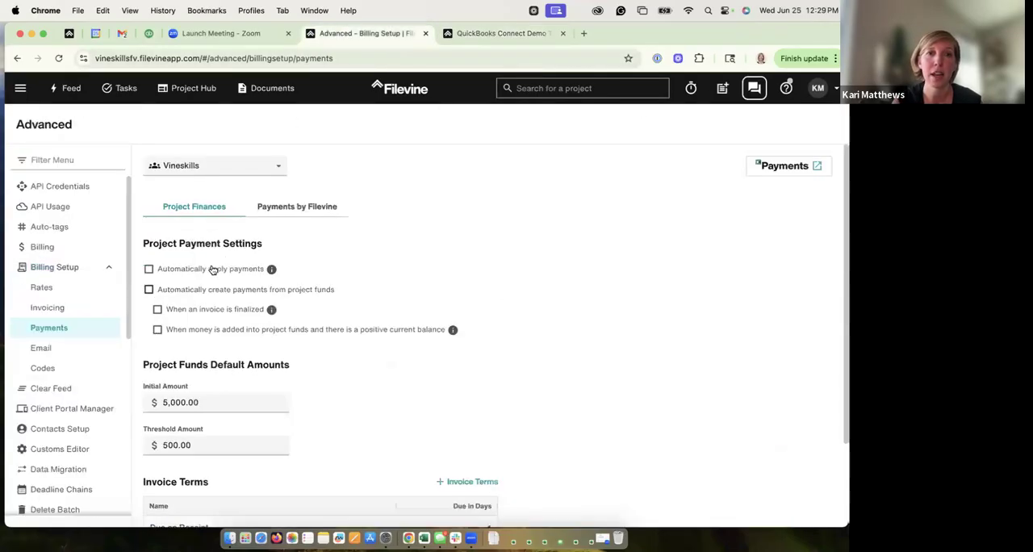
left_click(486, 34)
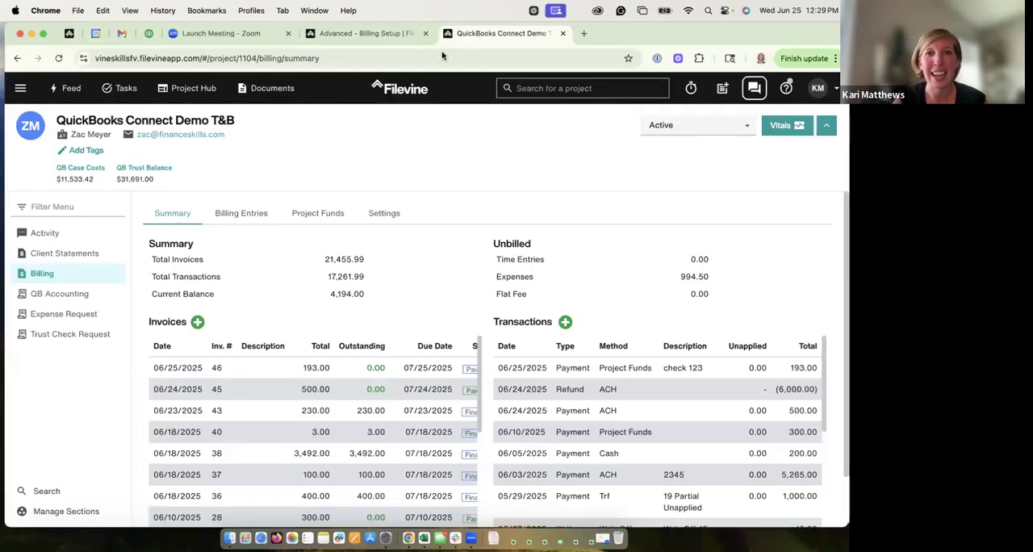
left_click(389, 34)
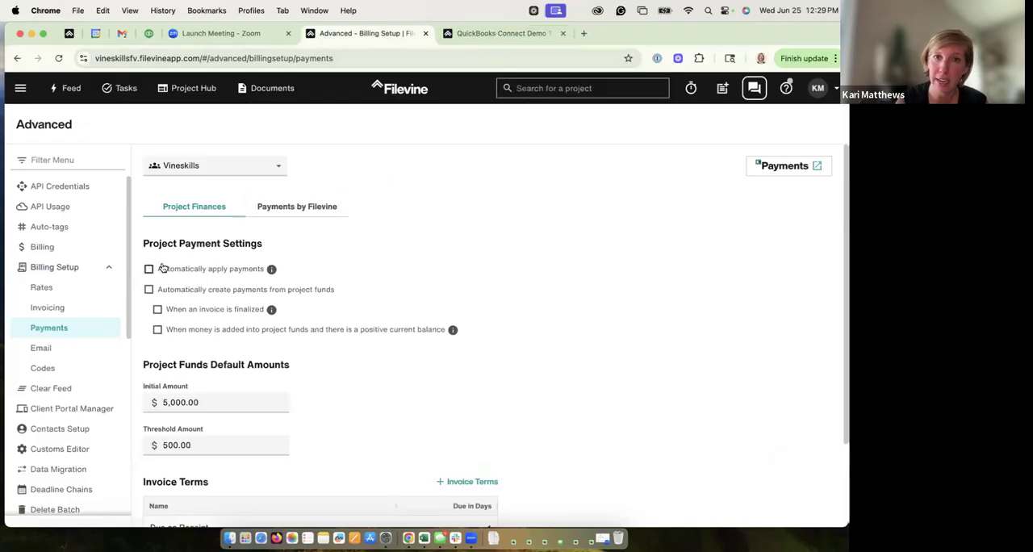
left_click(501, 33)
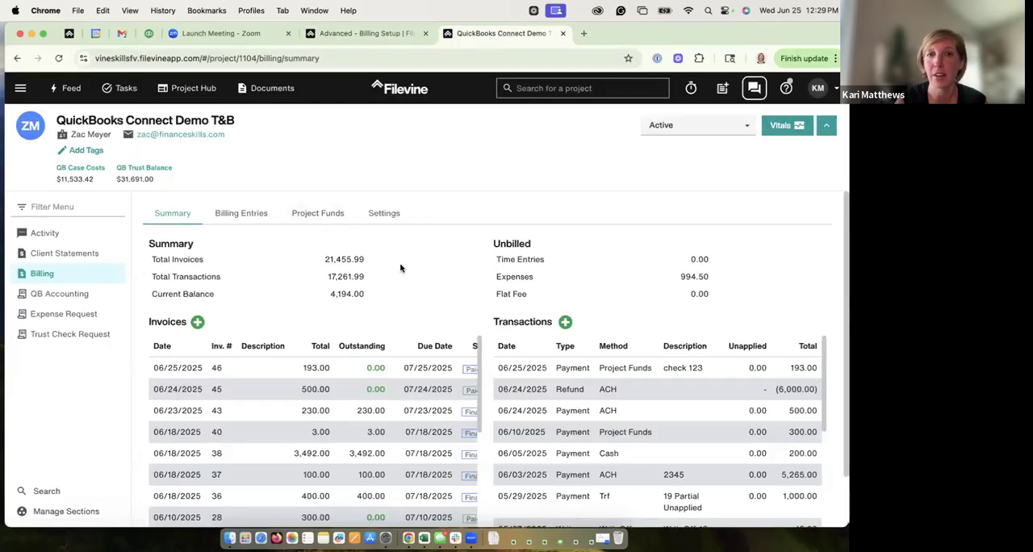
left_click(361, 34)
left_click(488, 34)
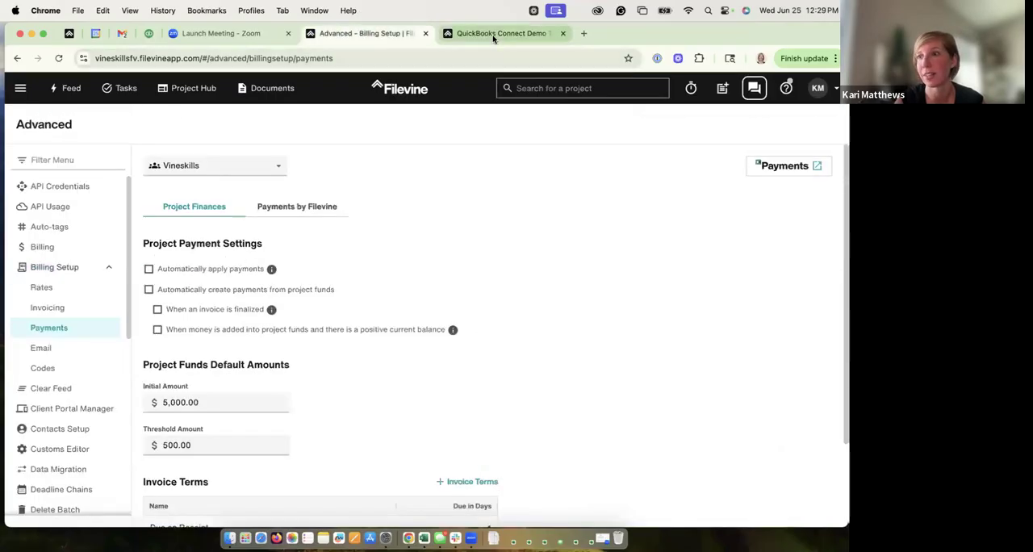
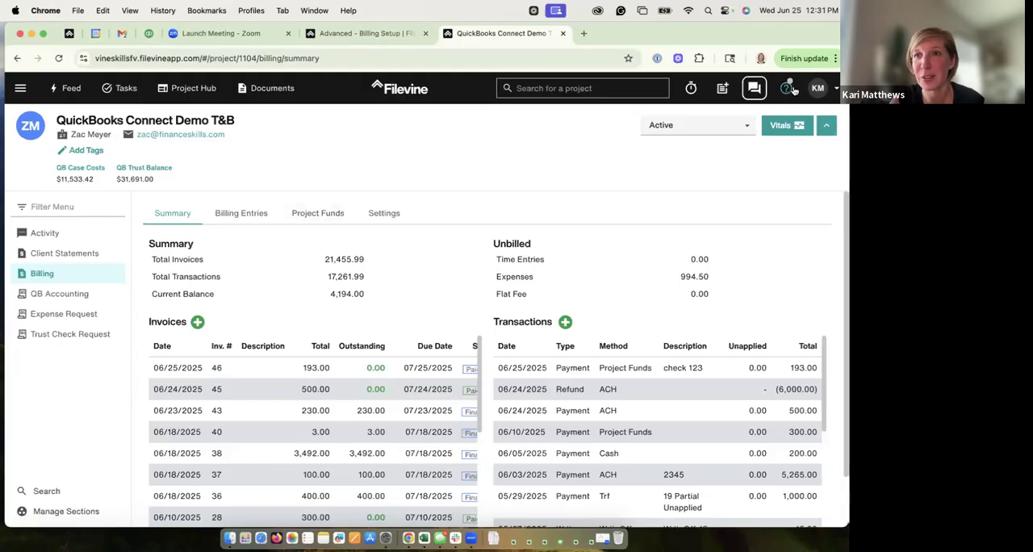
Step: View the help resources list from the project's billing page and close it
left_click(785, 88)
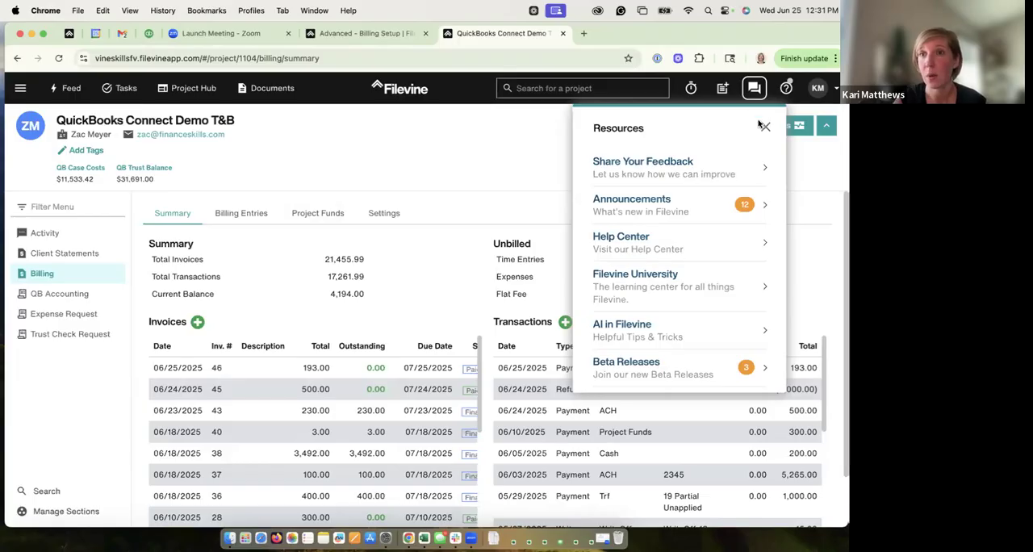
left_click(497, 164)
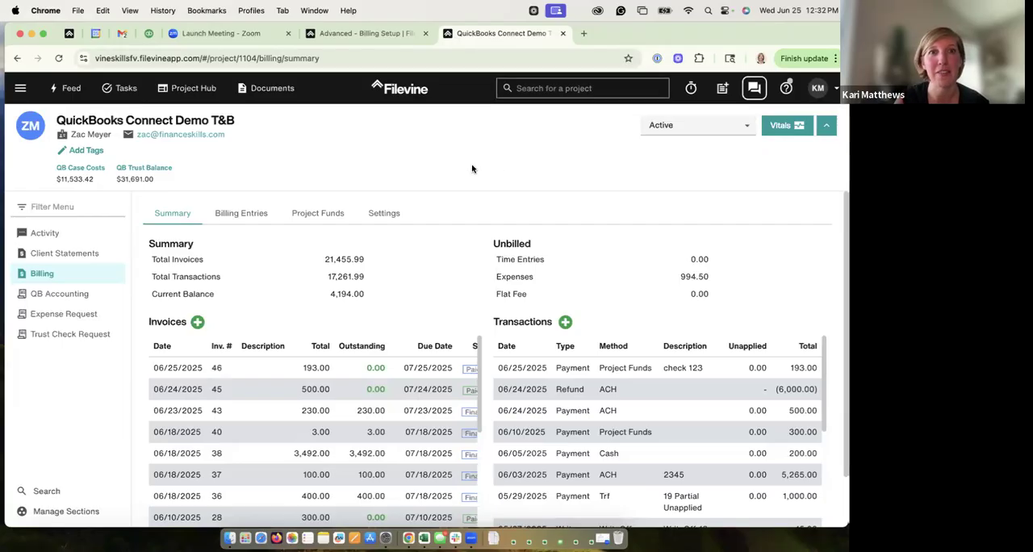
Step: Open the payment page from the invoice email in Gmail and compare its suggested amount with the project's billing summary
left_click(122, 34)
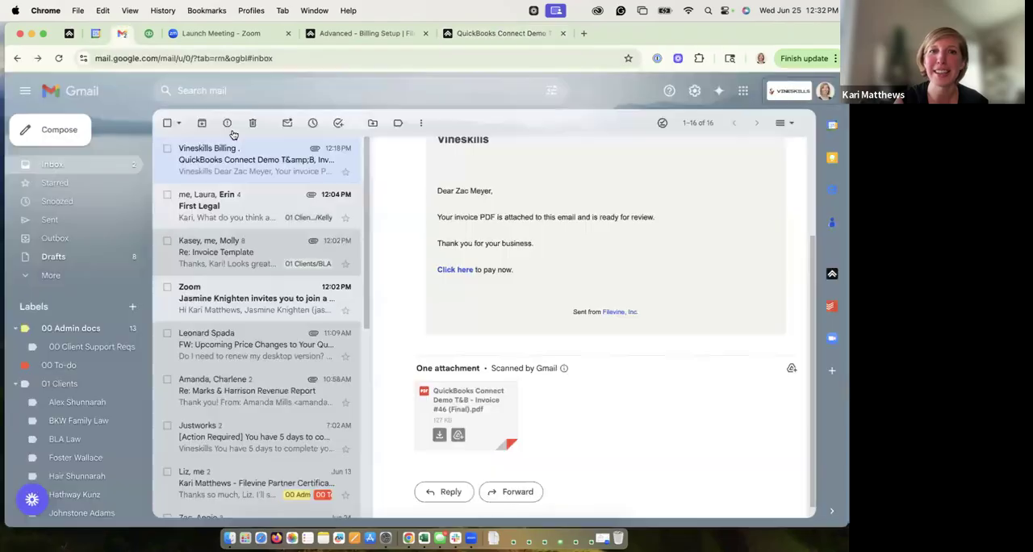
left_click(460, 269)
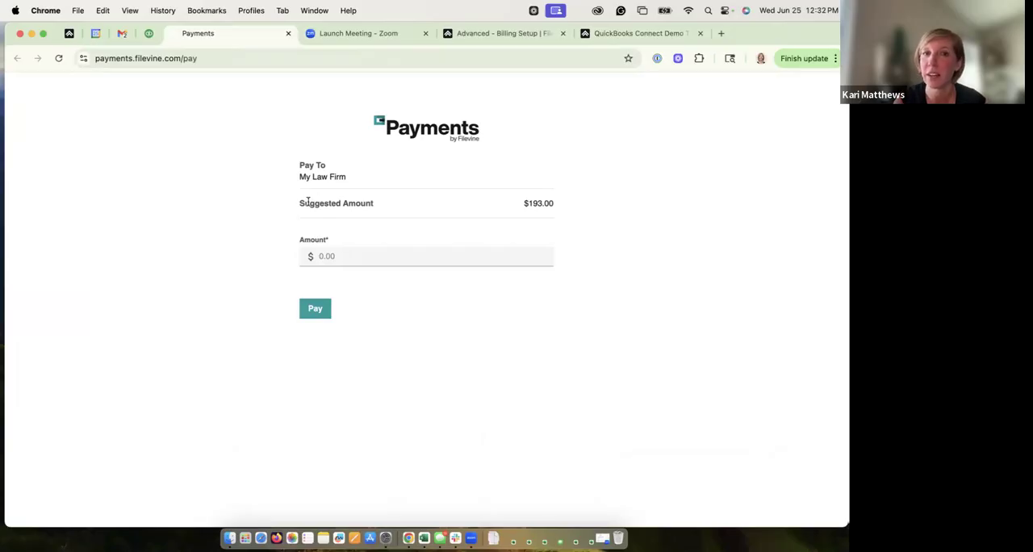
left_click_drag(299, 201, 377, 208)
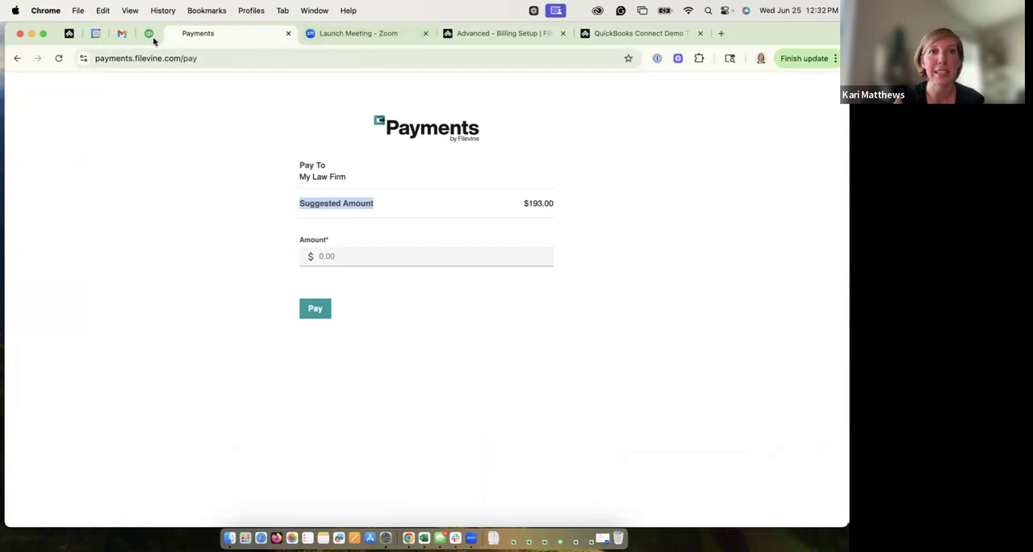
left_click(634, 33)
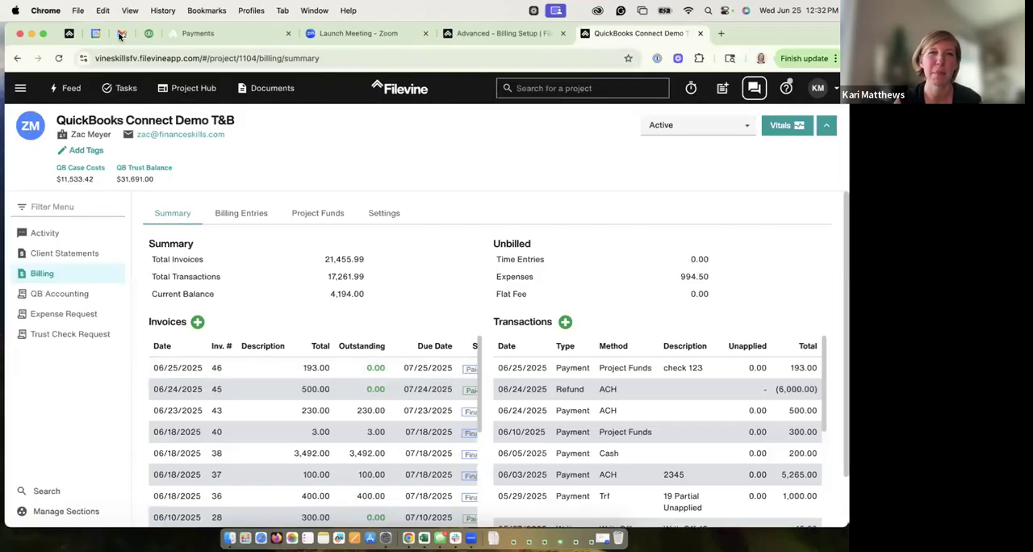
left_click(201, 33)
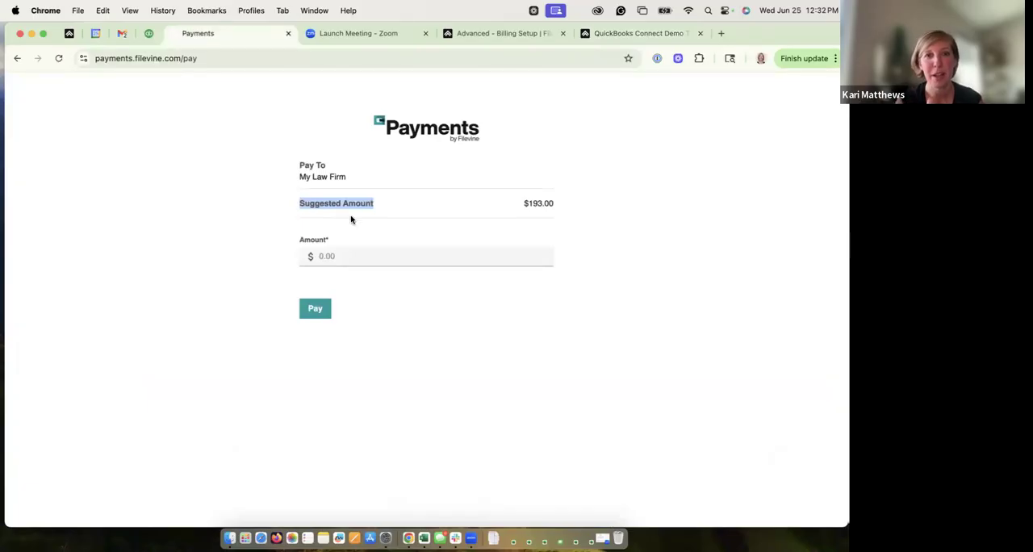
Step: Enter 4000.00 as the payment amount, continue to the payment details form, and look over its card and bank account options
left_click(346, 257)
type("4000.00")
left_click(323, 307)
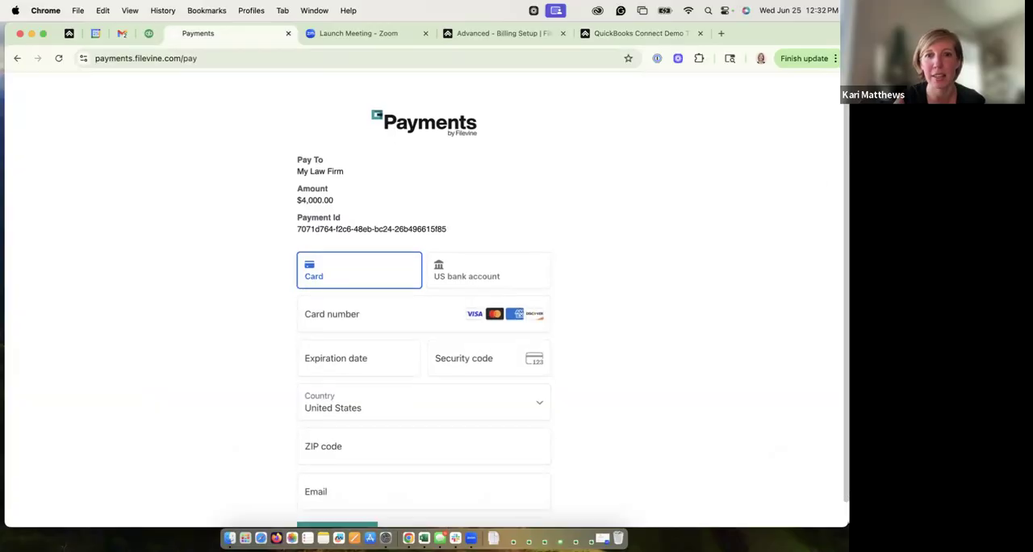
scroll(818, 282, "down", 2)
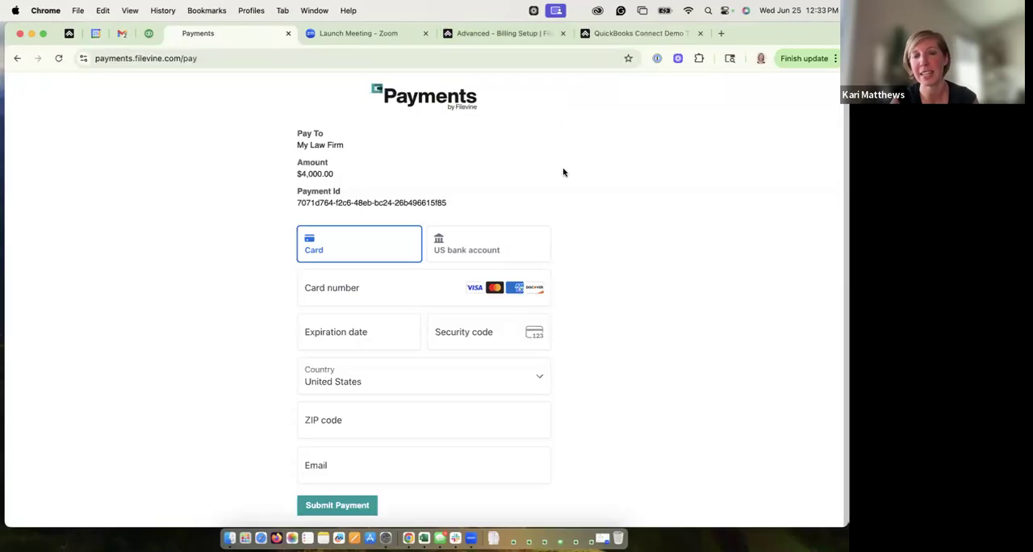
Step: Switch to the billing setup's payment settings in Filevine and view the help resources from there
left_click(530, 34)
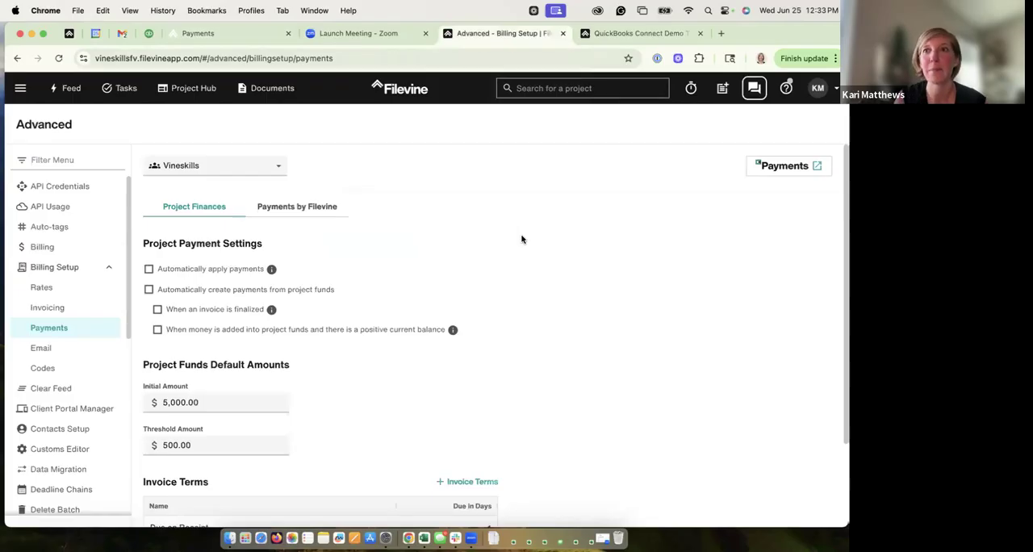
left_click(786, 88)
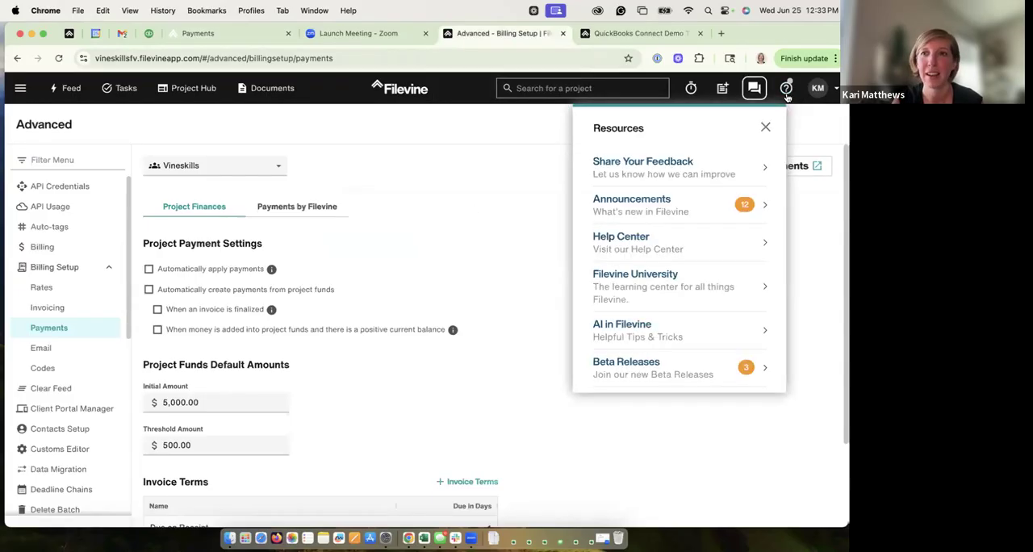
left_click(765, 127)
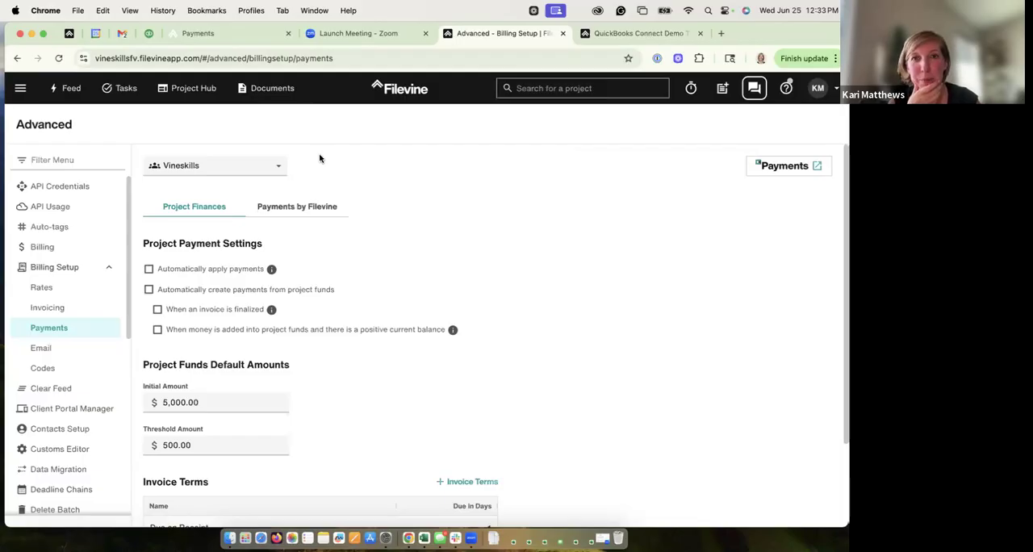
Step: Review the Vineskills invoice email in Gmail again and return to the project's billing summary in Filevine
left_click(121, 33)
scroll(813, 199, "up", 3)
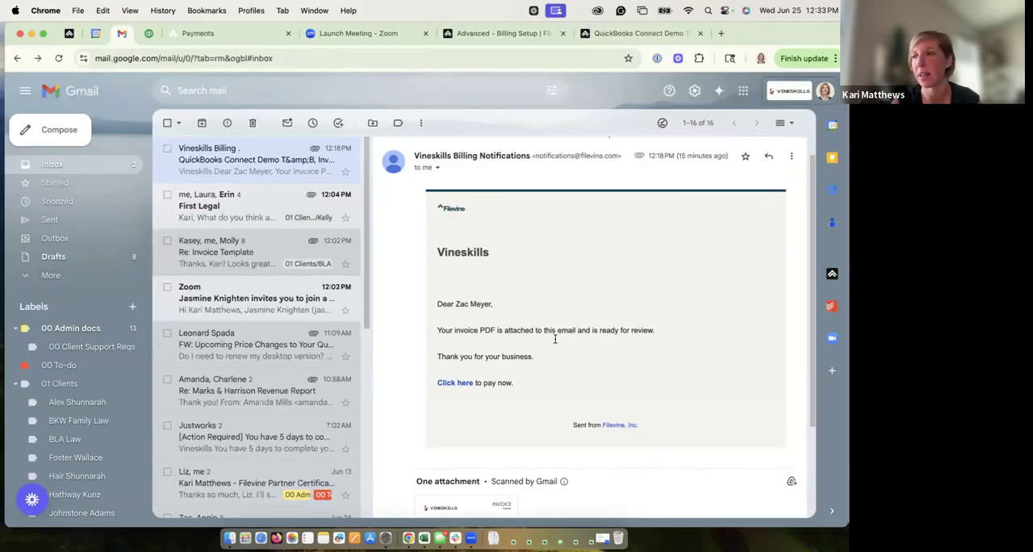
left_click(495, 34)
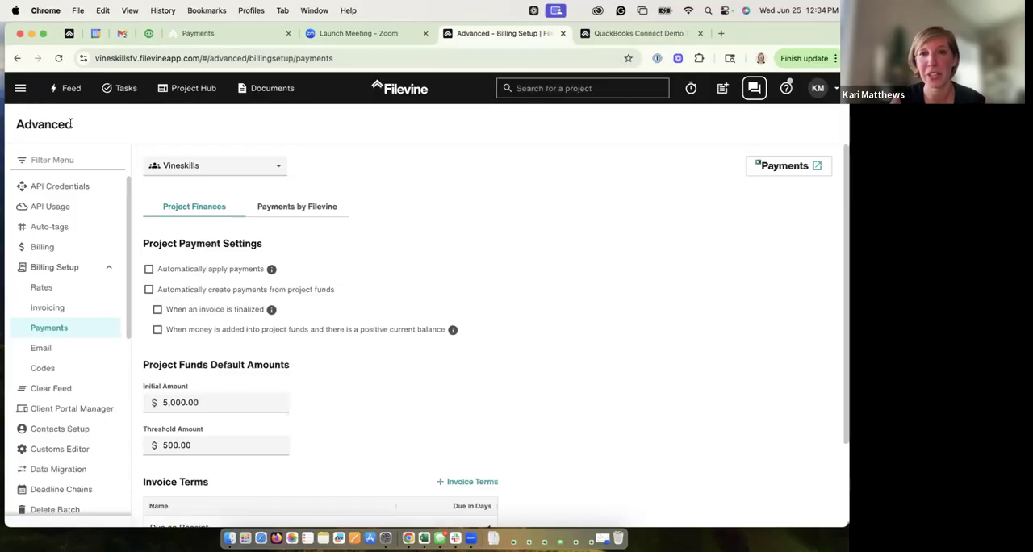
left_click(638, 33)
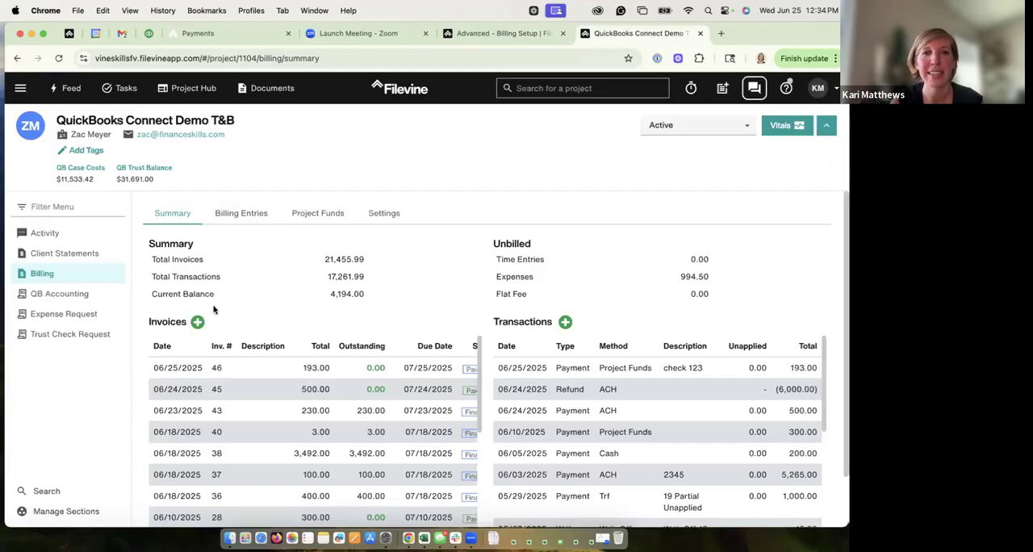
Step: Open the advanced Billing area for the Vineskills org to show its unbilled projects
left_click(502, 40)
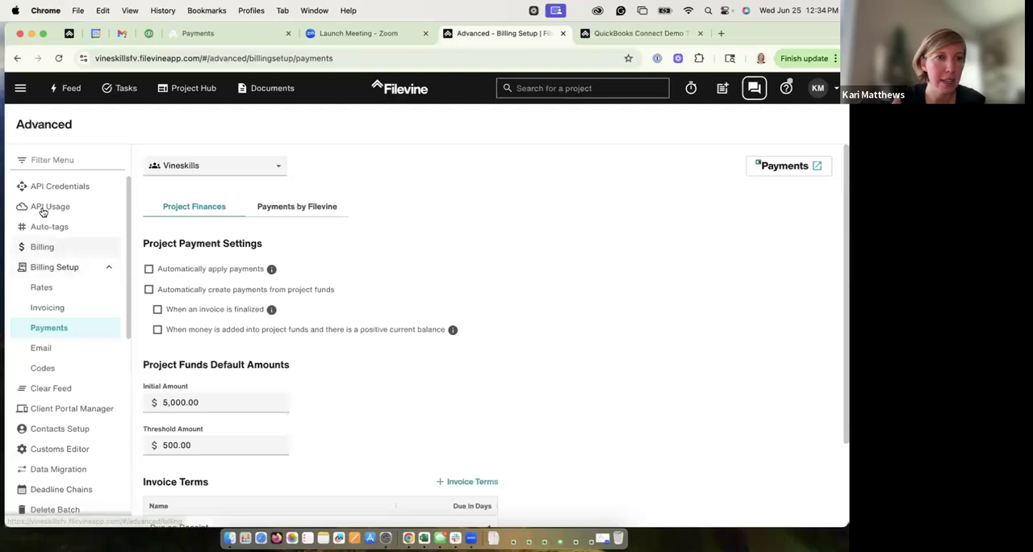
left_click(22, 88)
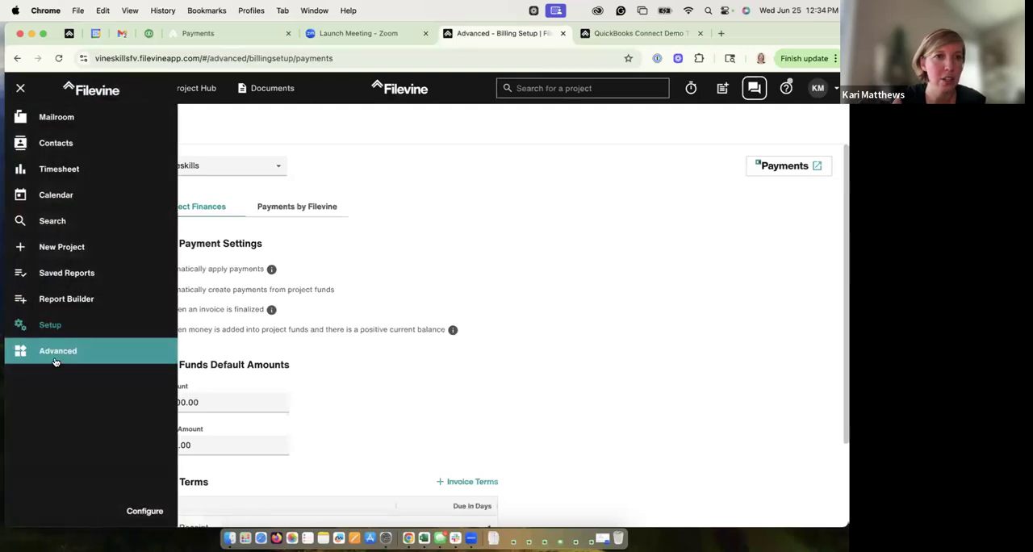
left_click(233, 126)
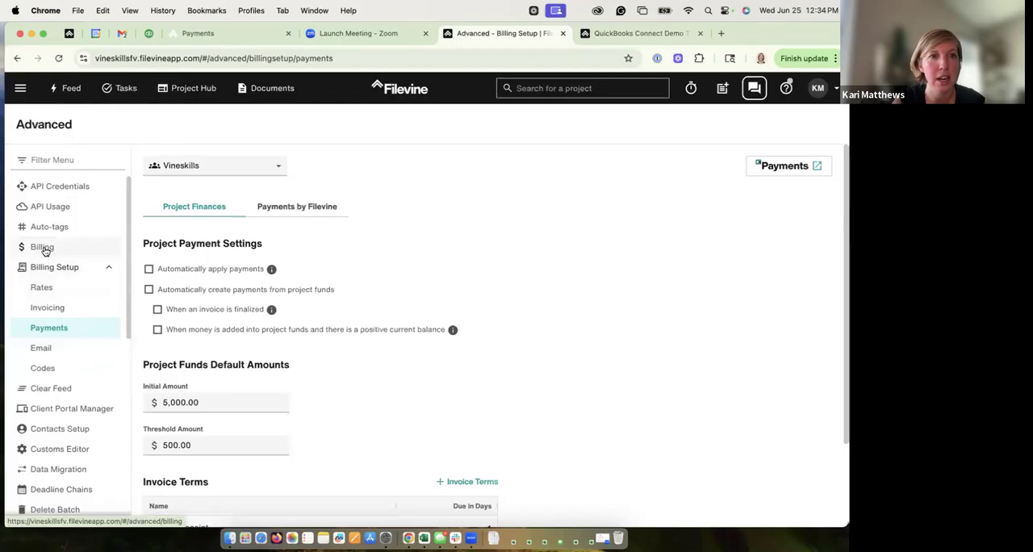
left_click(42, 248)
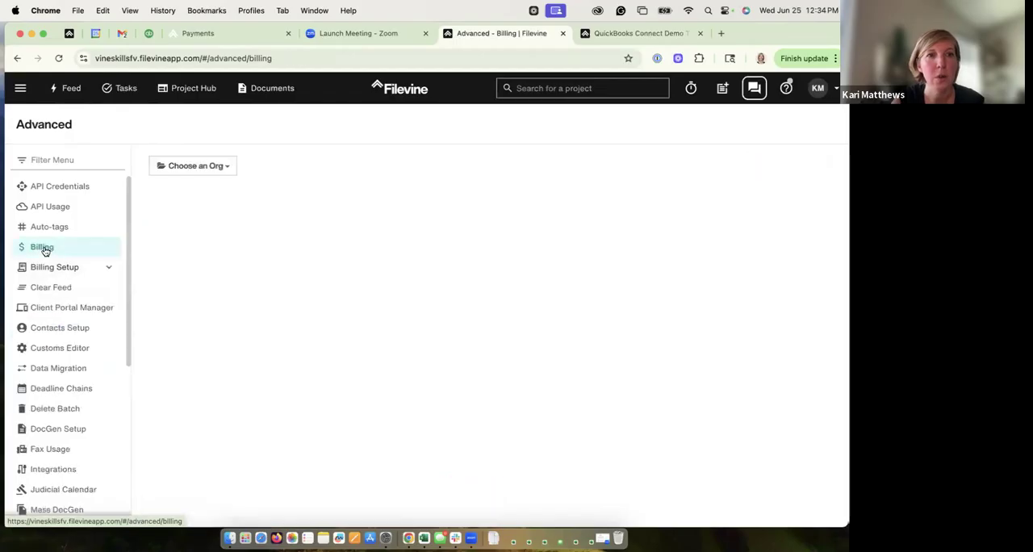
left_click(216, 166)
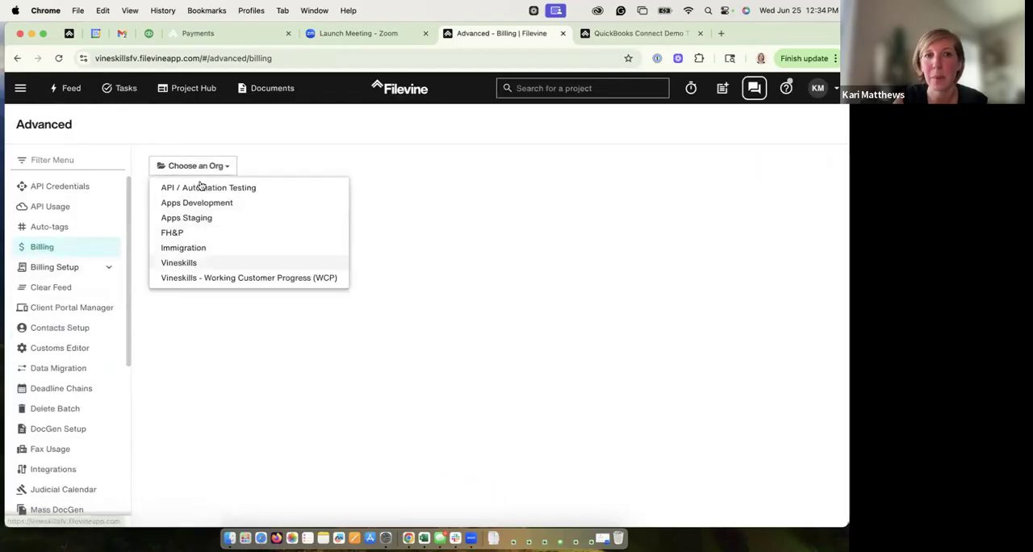
left_click(178, 266)
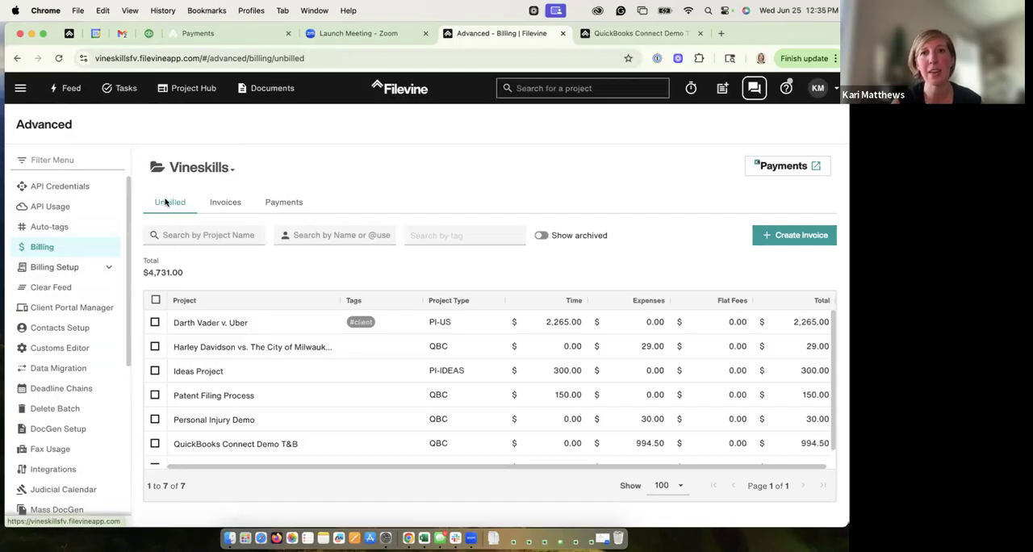
Step: Look at the billing entries and billing summary of the QuickBooks Connect Demo T&B project
left_click(593, 33)
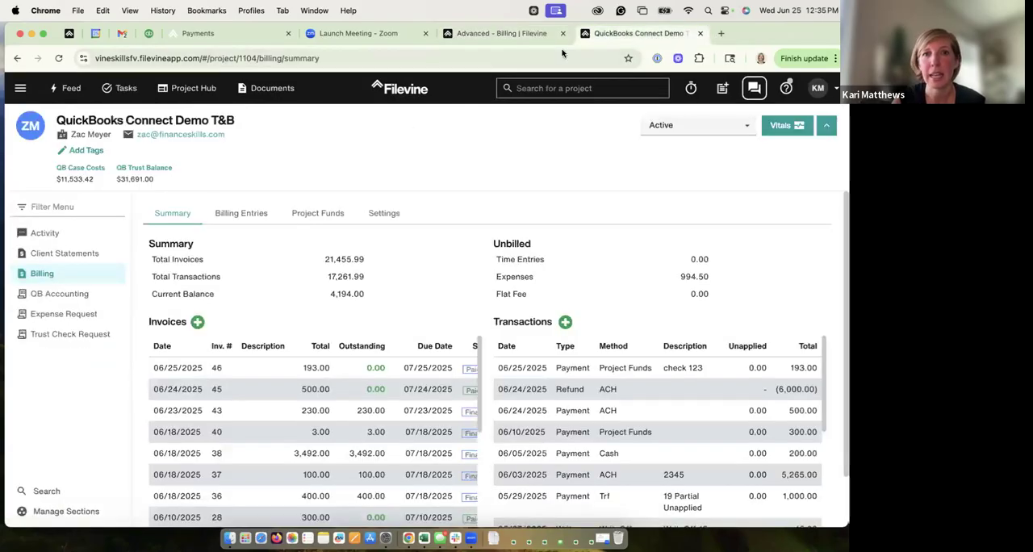
left_click(251, 220)
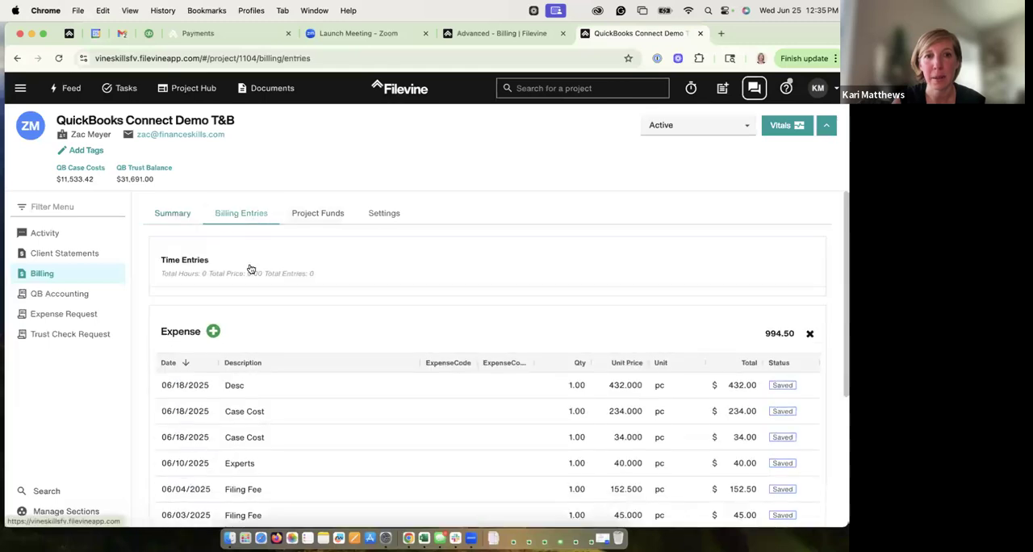
left_click(172, 215)
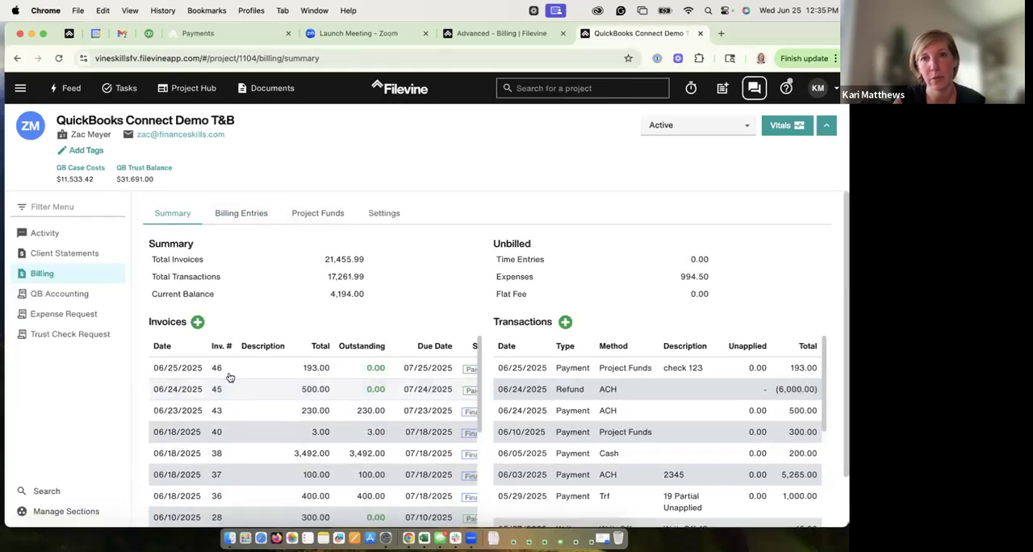
Step: Select all projects in the org-wide unbilled list and clear the selection again
left_click(502, 33)
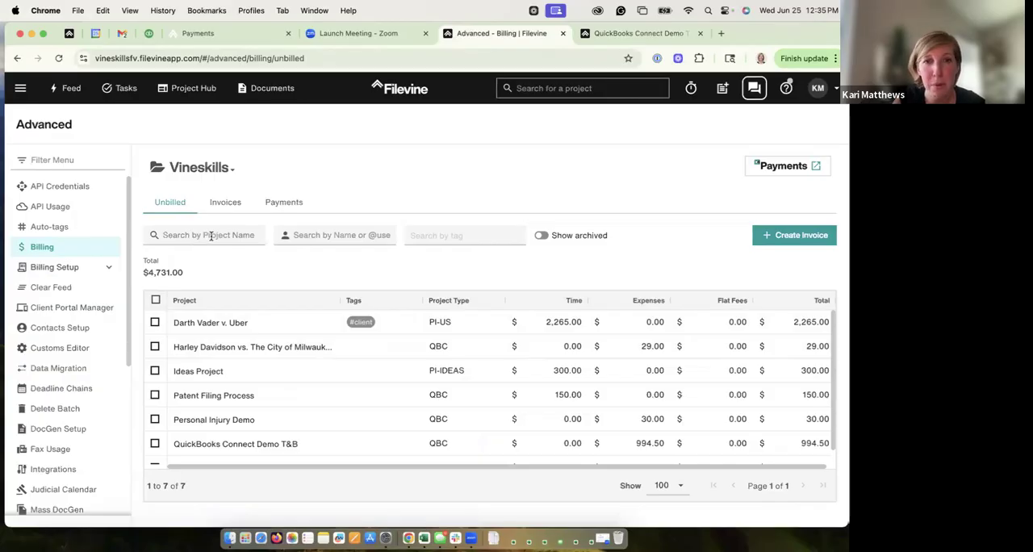
left_click(156, 301)
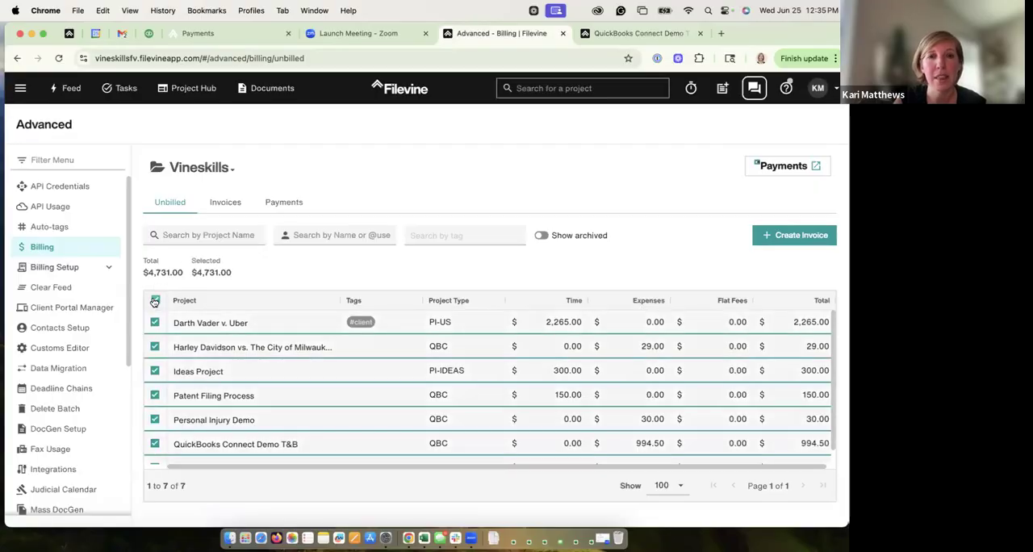
left_click(154, 301)
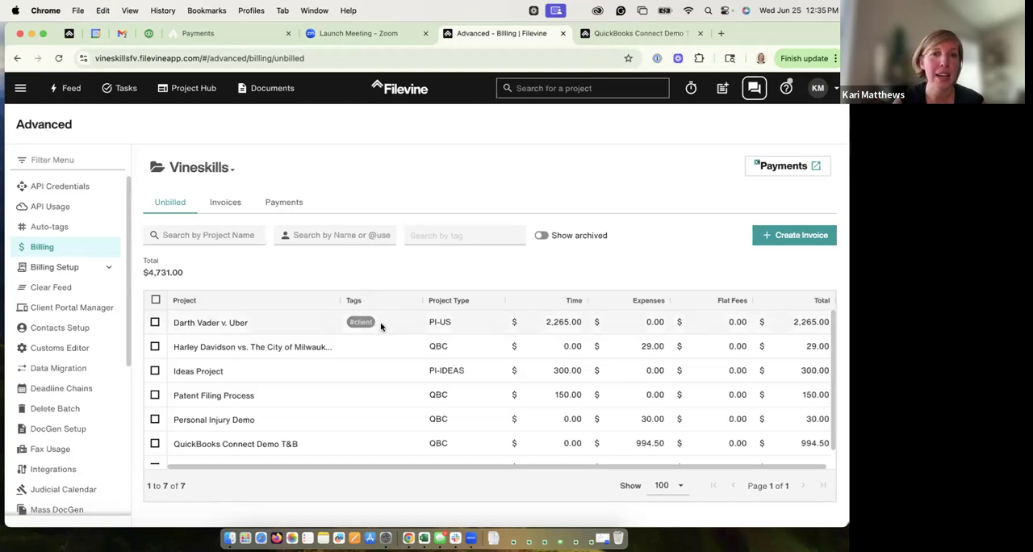
Step: Create the tag #Billing15 and add it to the QuickBooks Connect Demo T&B project
left_click(631, 37)
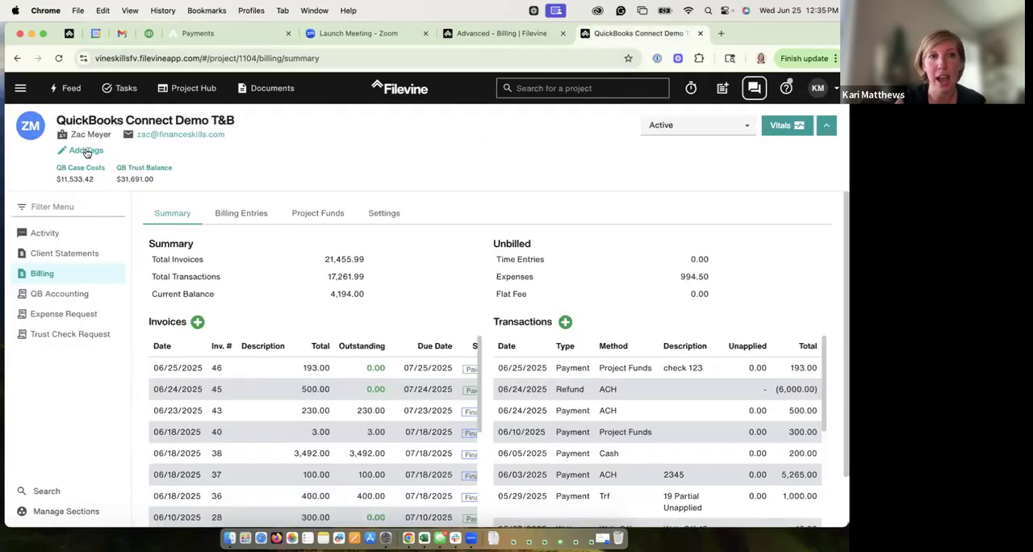
left_click(88, 152)
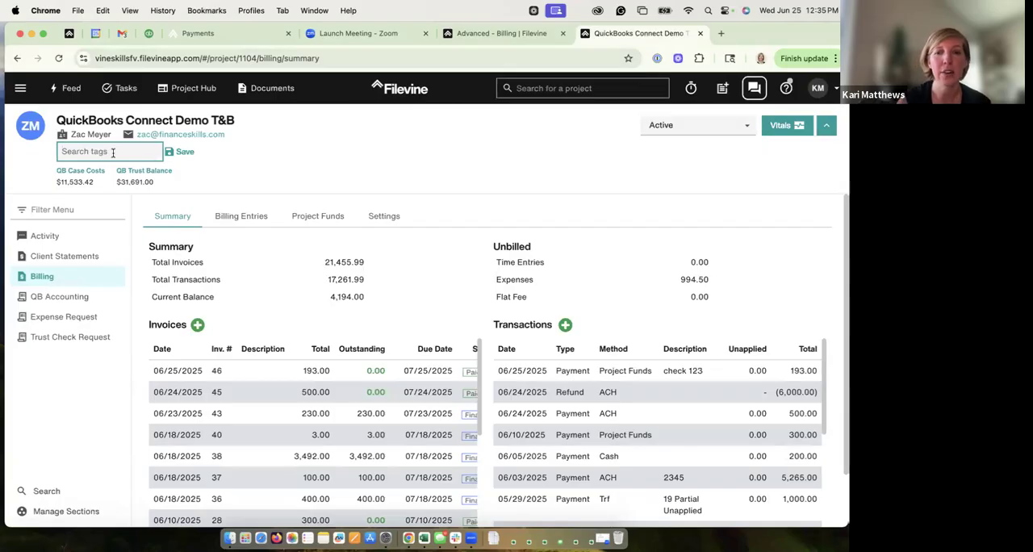
type("#Billing")
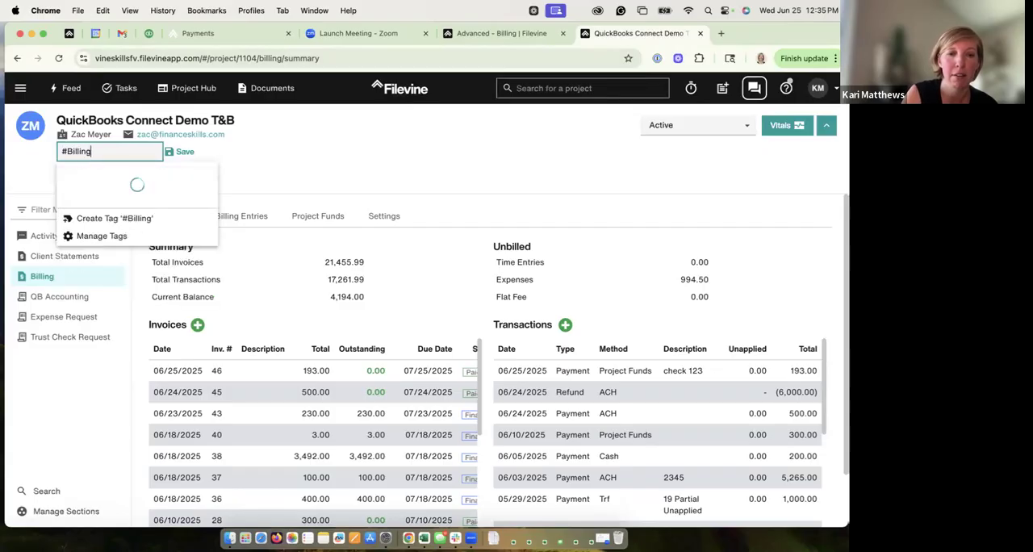
type("15")
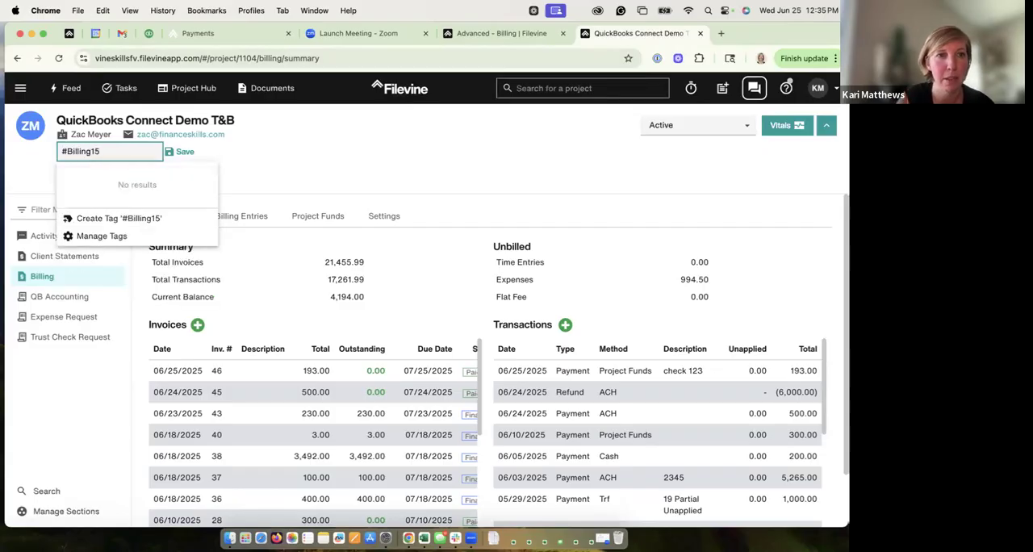
left_click(125, 219)
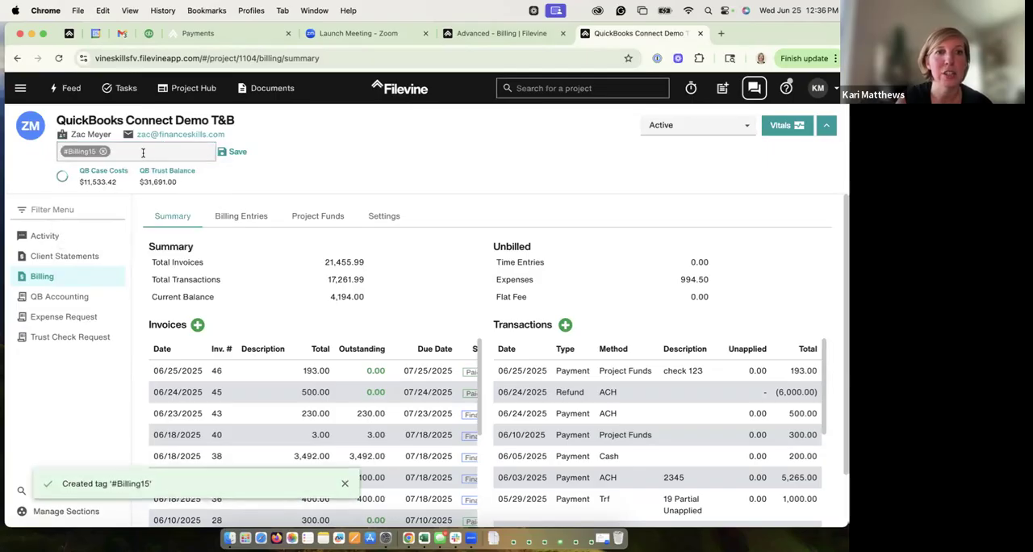
Step: Create a second tag from a staff member's first name and add it to the project
type("#")
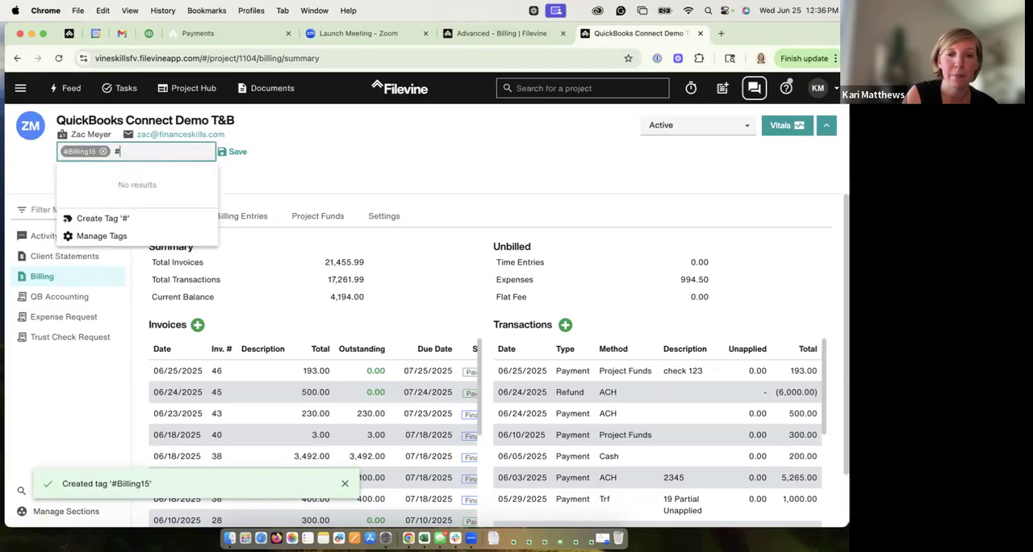
type("kari")
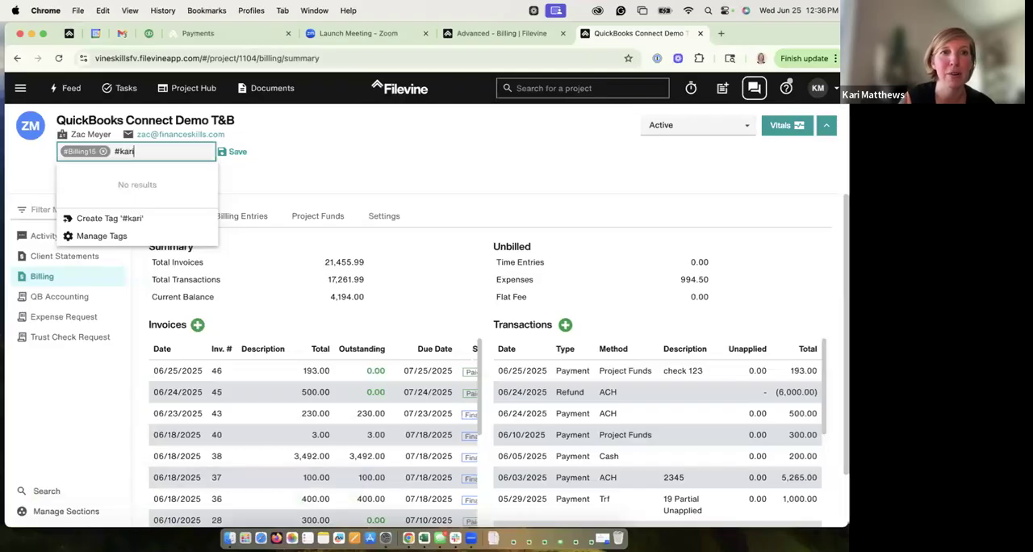
left_click(119, 219)
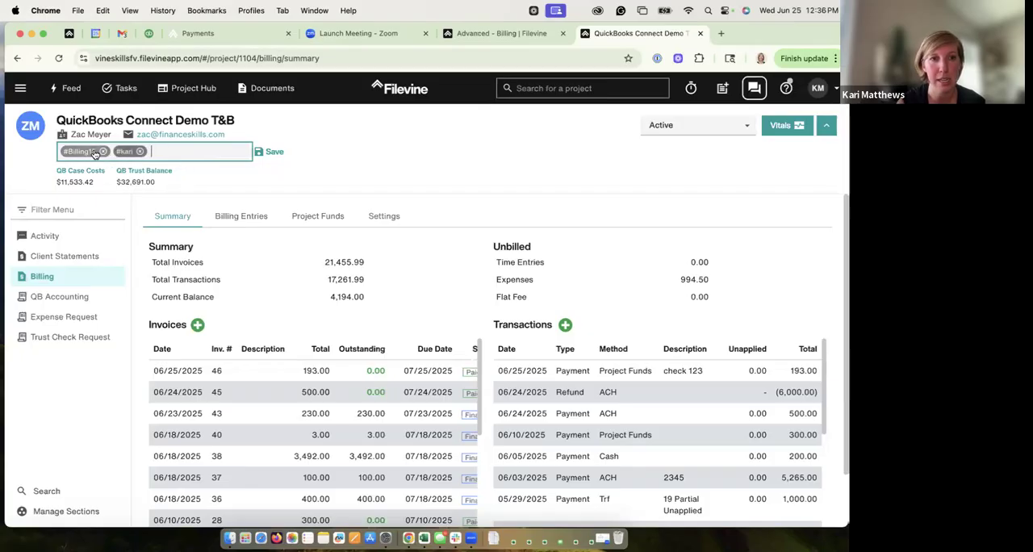
Step: Save the project's tags and reload the org-wide unbilled list for the Vineskills org
left_click(271, 152)
left_click(498, 35)
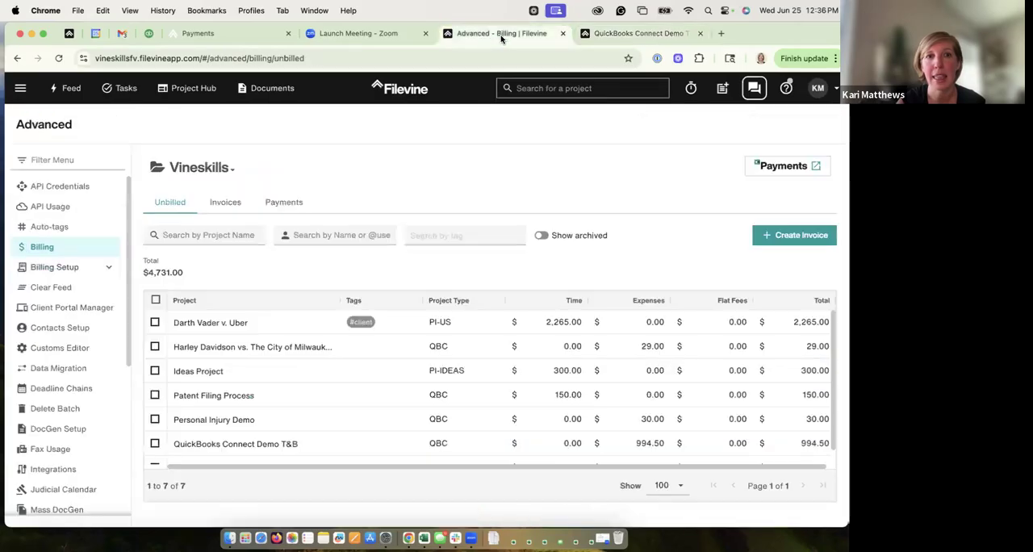
left_click(60, 58)
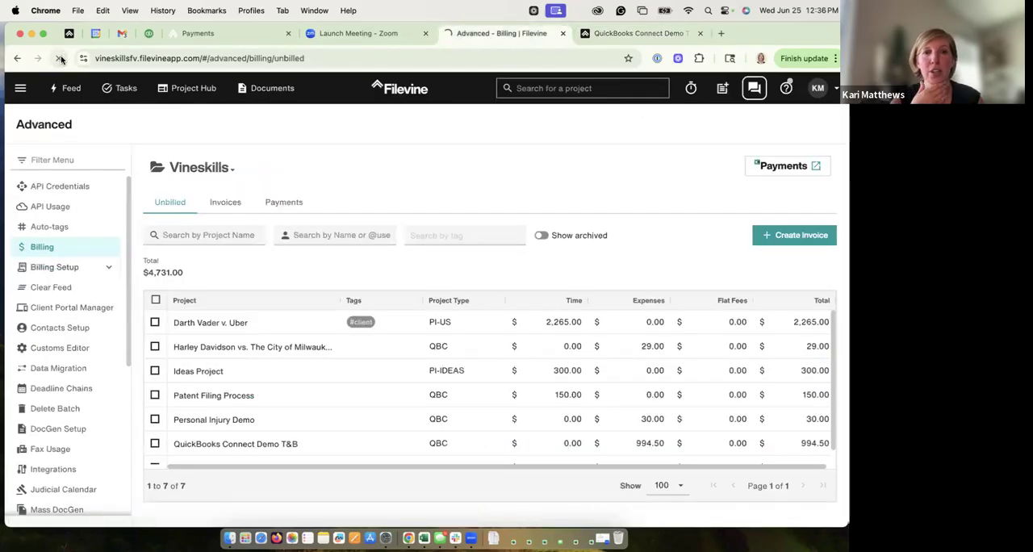
left_click(207, 164)
left_click(190, 267)
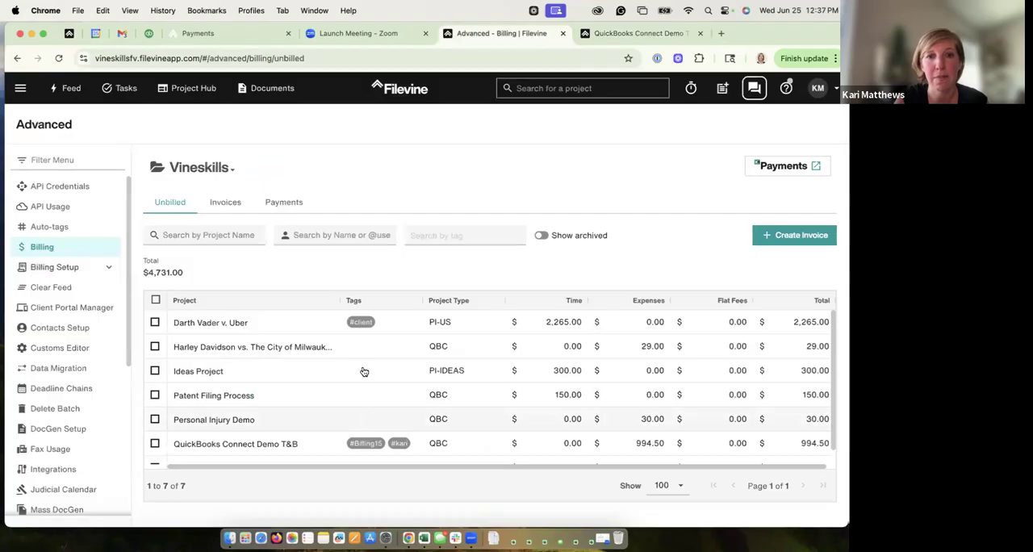
Step: Filter the unbilled list by the tag Billing15 and clear the filter again
left_click(432, 235)
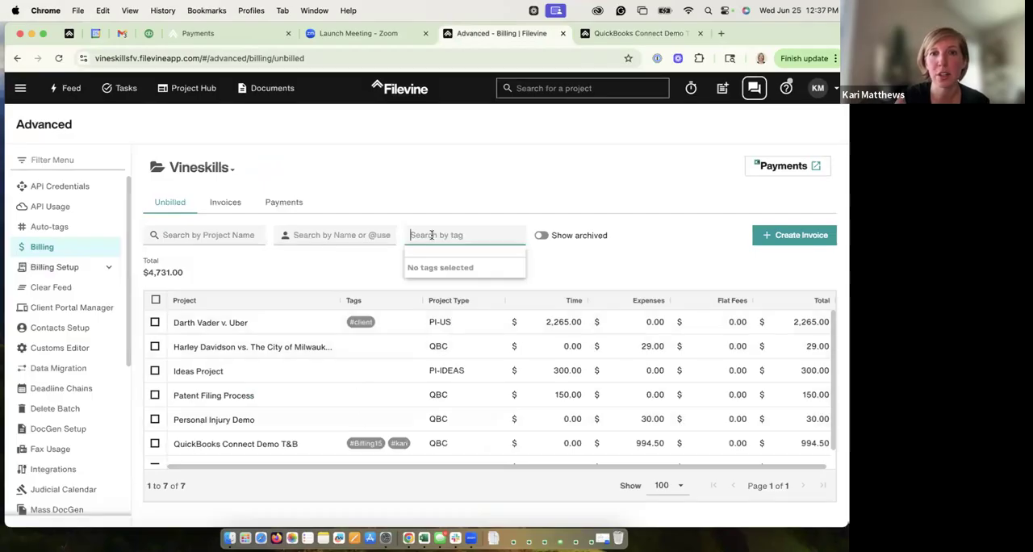
type("billi")
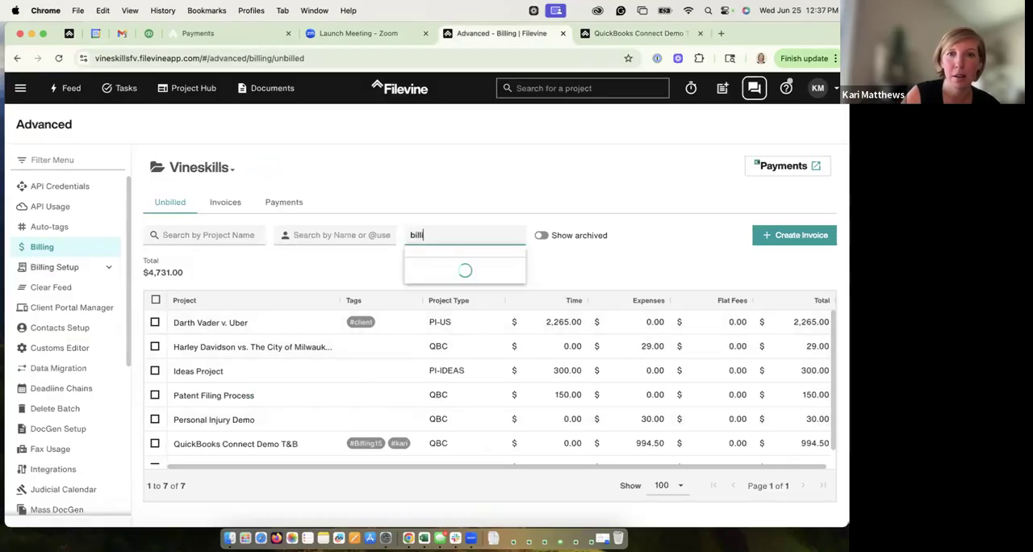
left_click(415, 311)
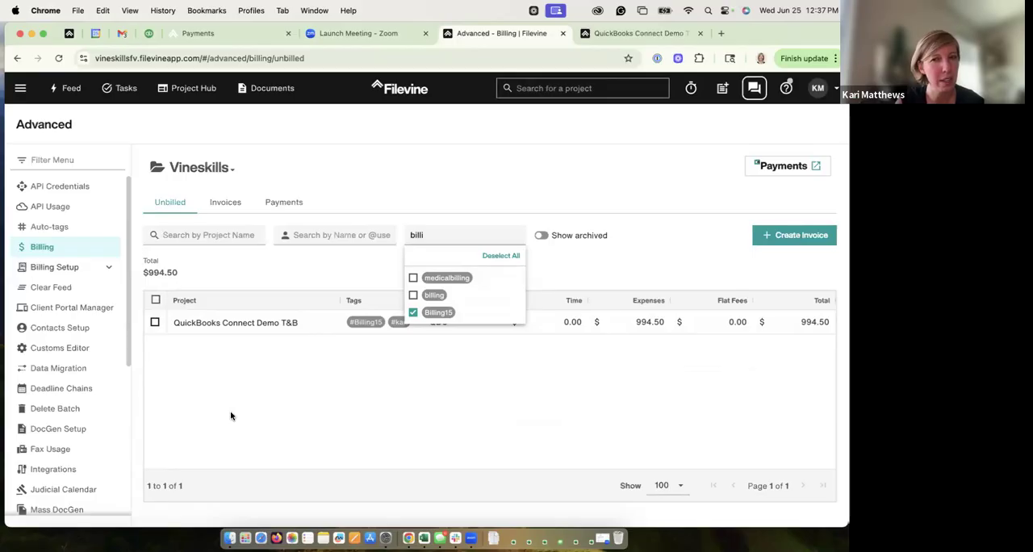
left_click(412, 312)
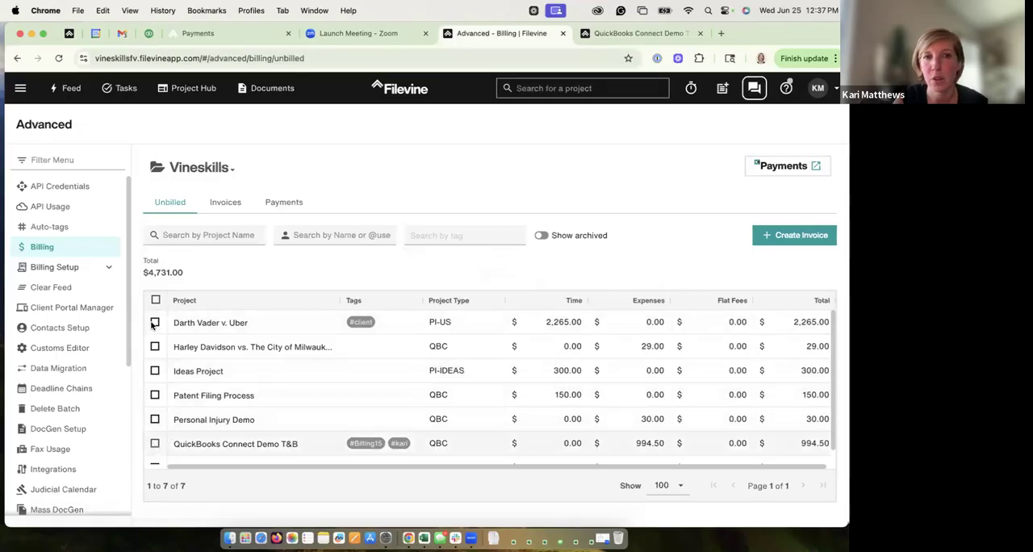
Step: Create an unfinalized invoice for the QuickBooks Connect Demo T&B project covering all unbilled items, with PDF generation enabled
left_click(155, 445)
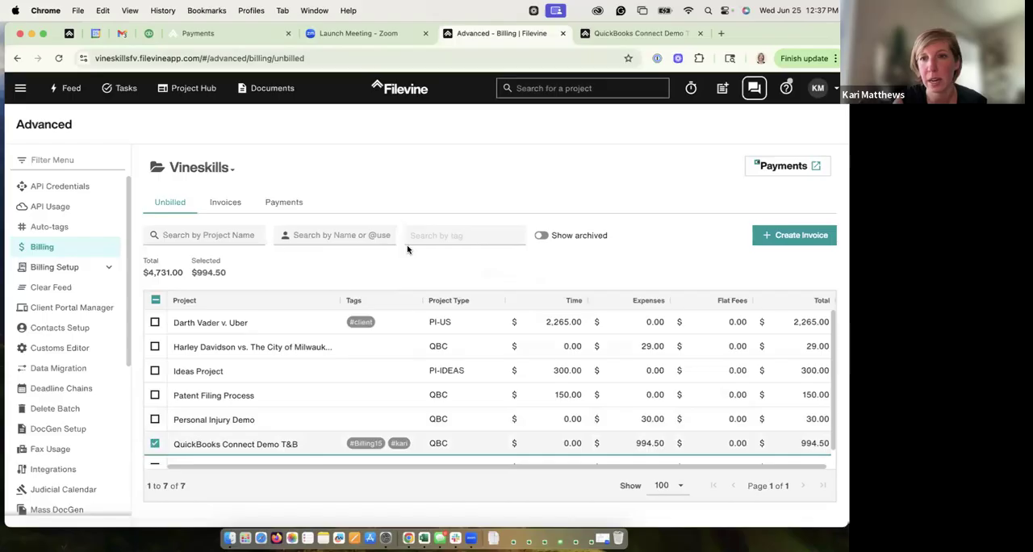
left_click(791, 235)
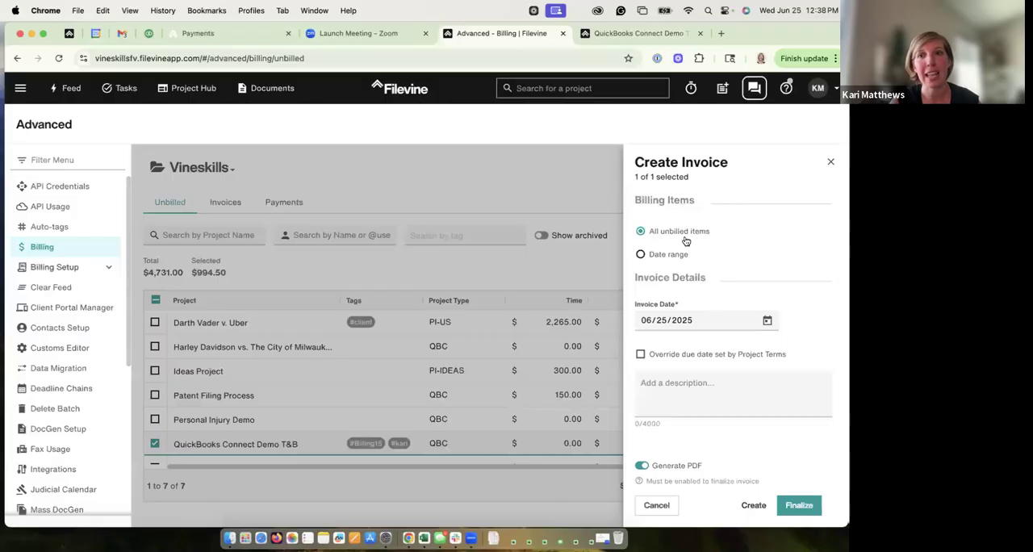
left_click(641, 255)
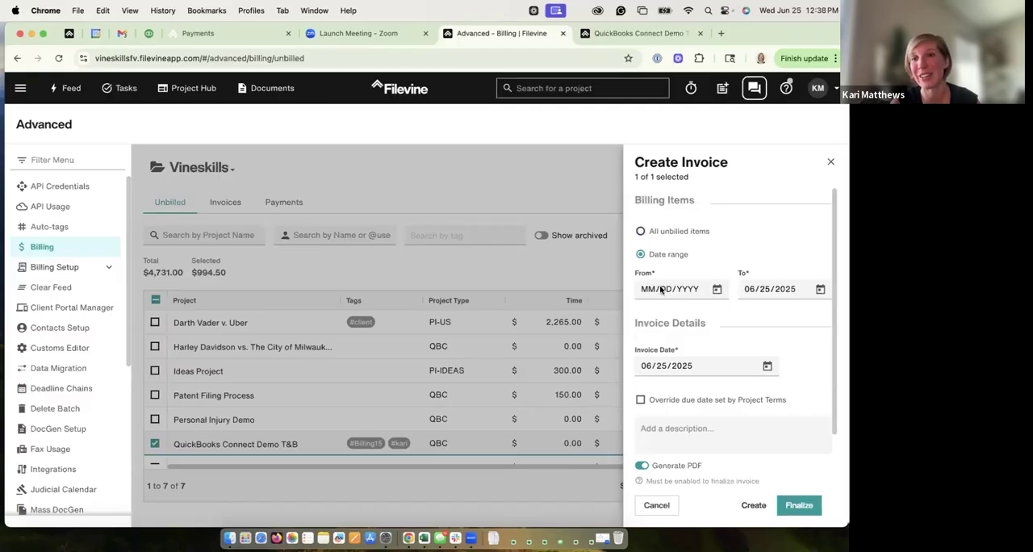
left_click(640, 232)
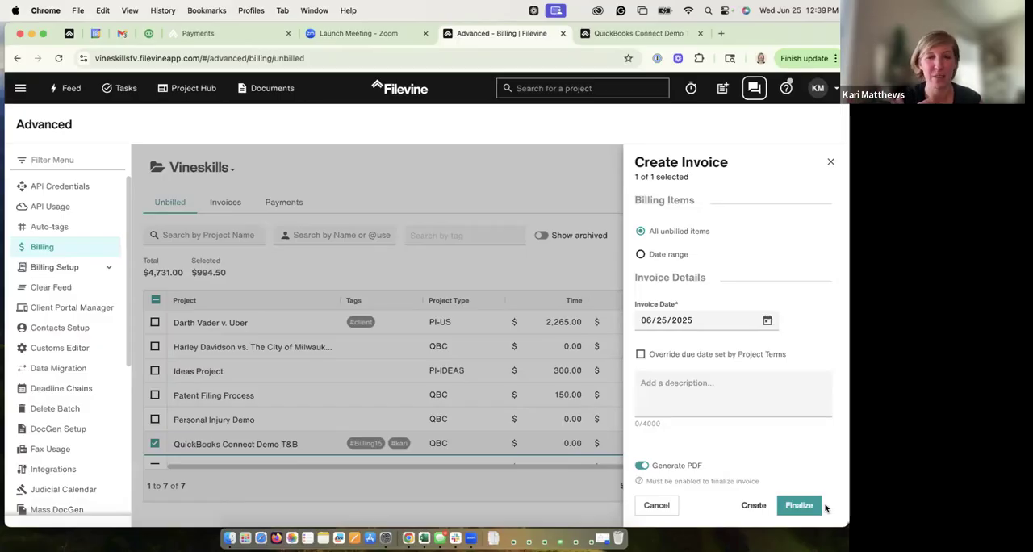
left_click(753, 505)
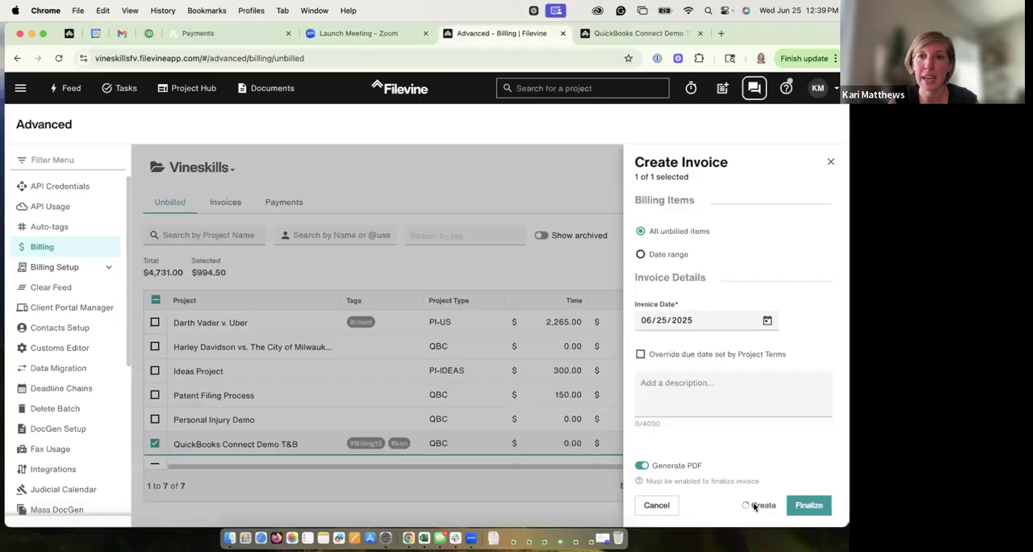
Step: Open invoice 47 from the org-wide invoices list, look over its details and close it
left_click(228, 202)
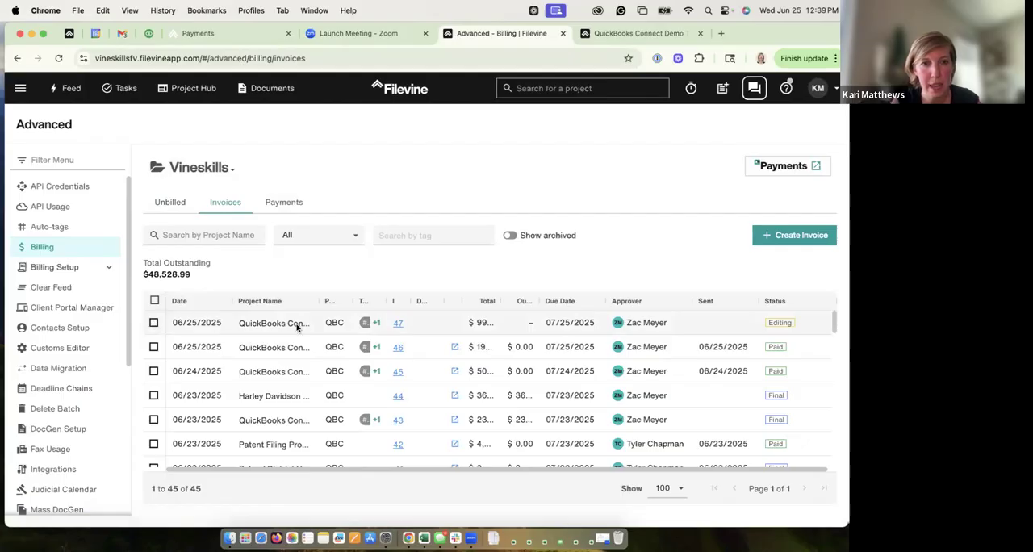
left_click(396, 324)
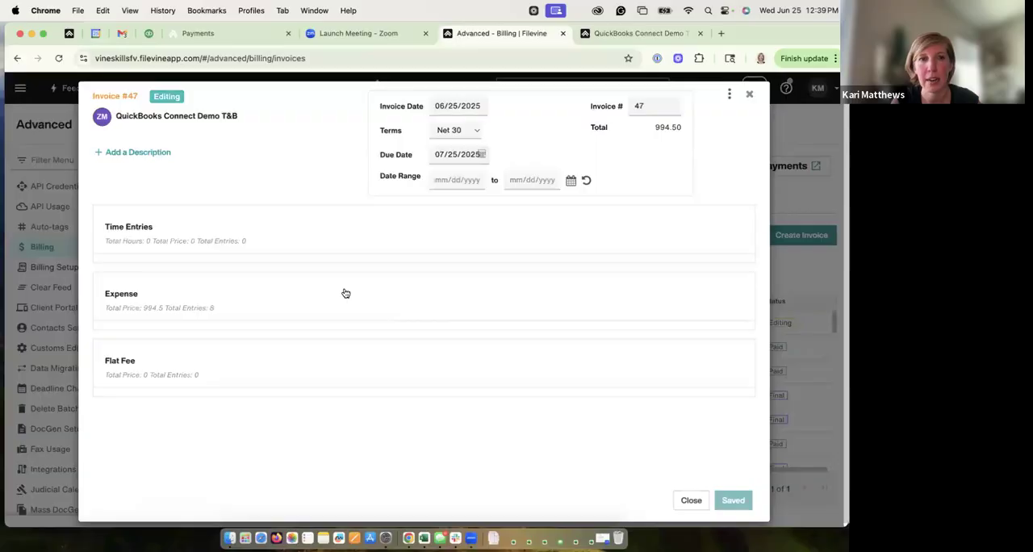
left_click(750, 96)
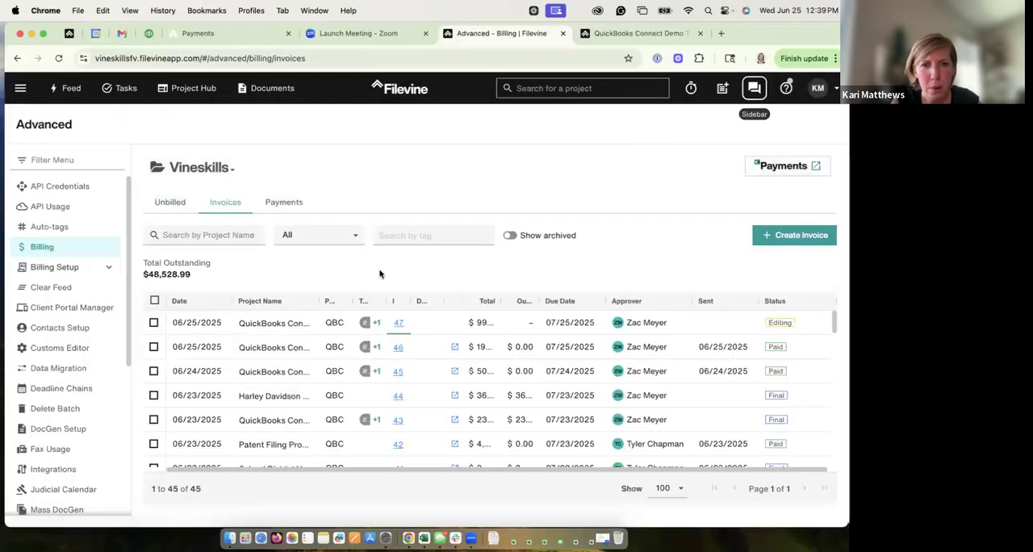
Step: Widen the PDF column of the invoices list and generate the PDF for invoice 47
left_click(154, 322)
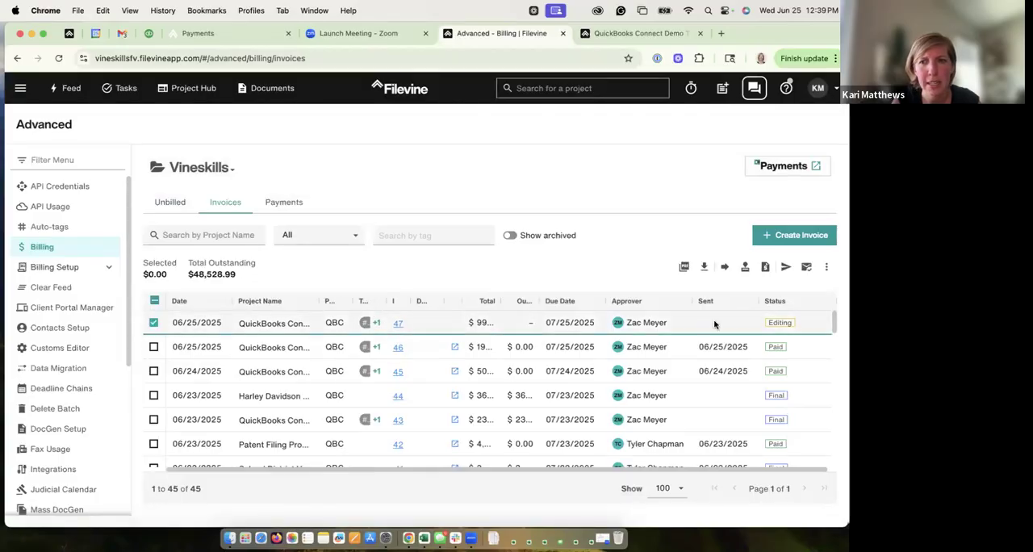
left_click(826, 269)
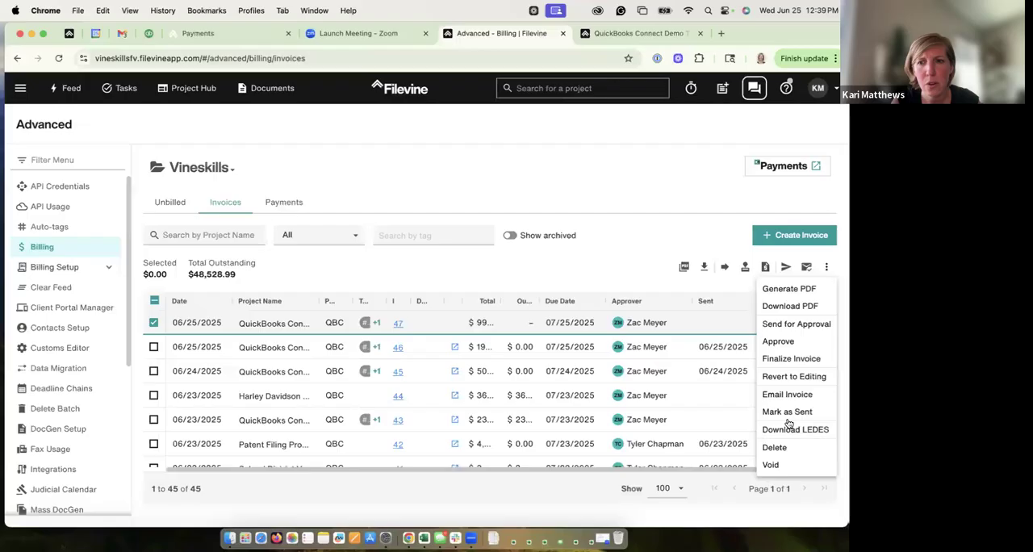
left_click(825, 270)
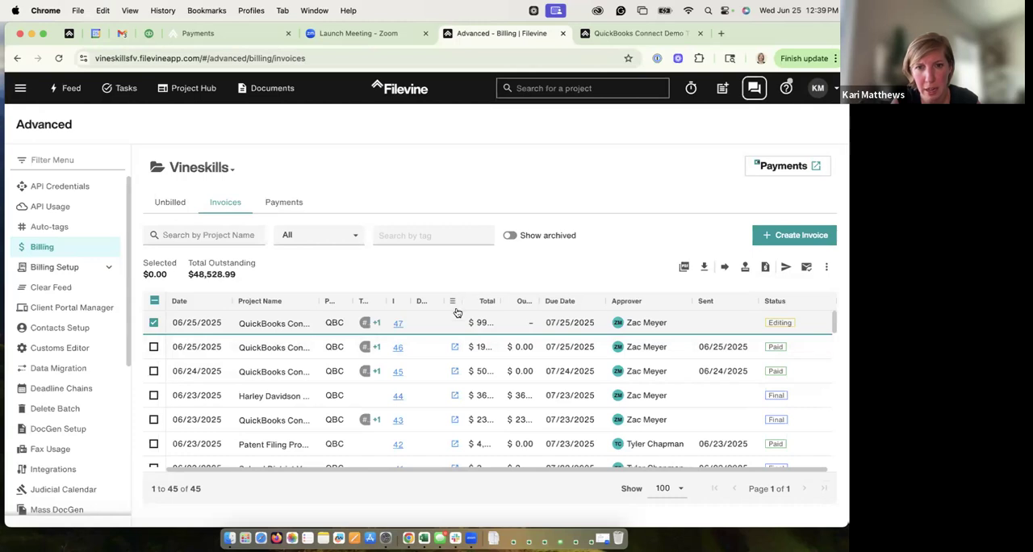
left_click_drag(461, 301, 482, 301)
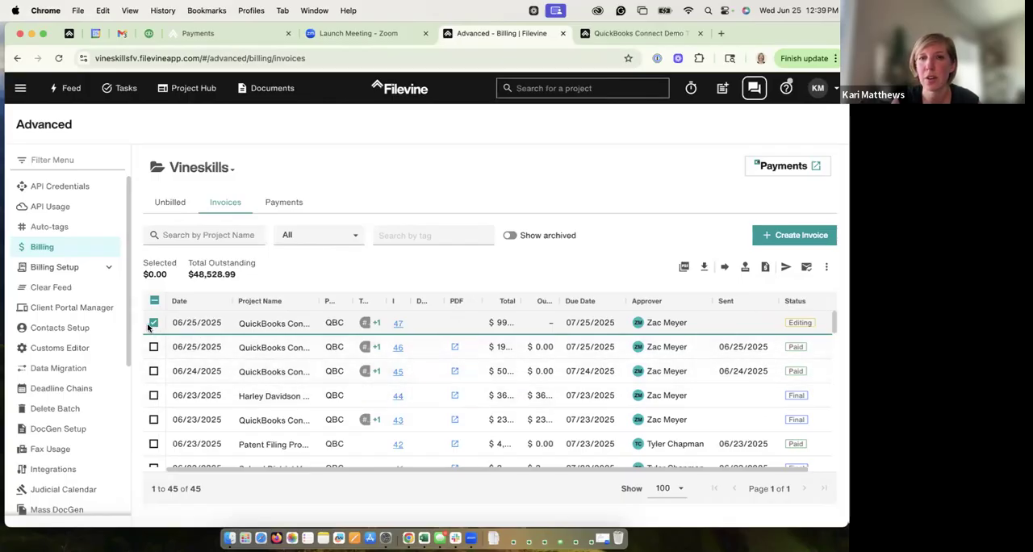
left_click(827, 268)
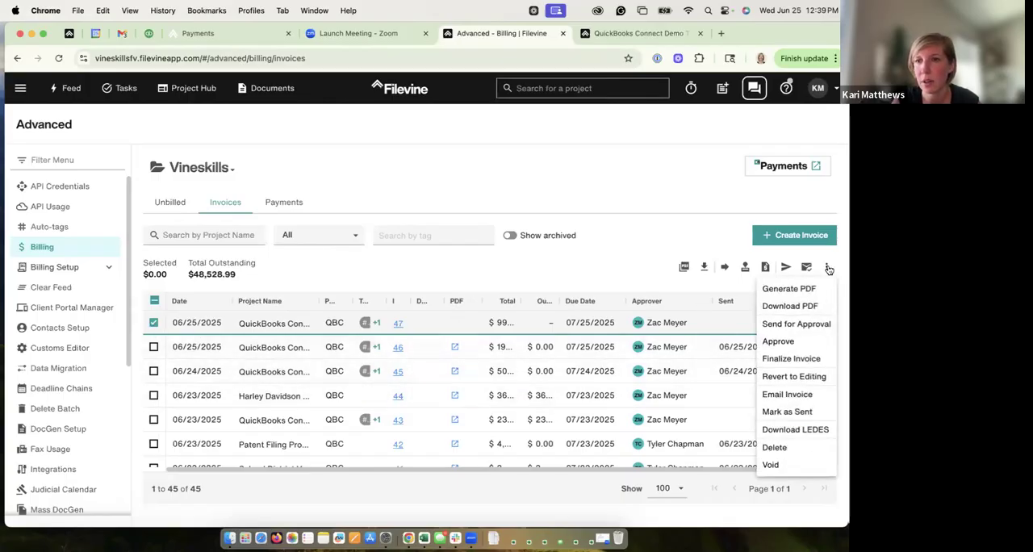
left_click(789, 289)
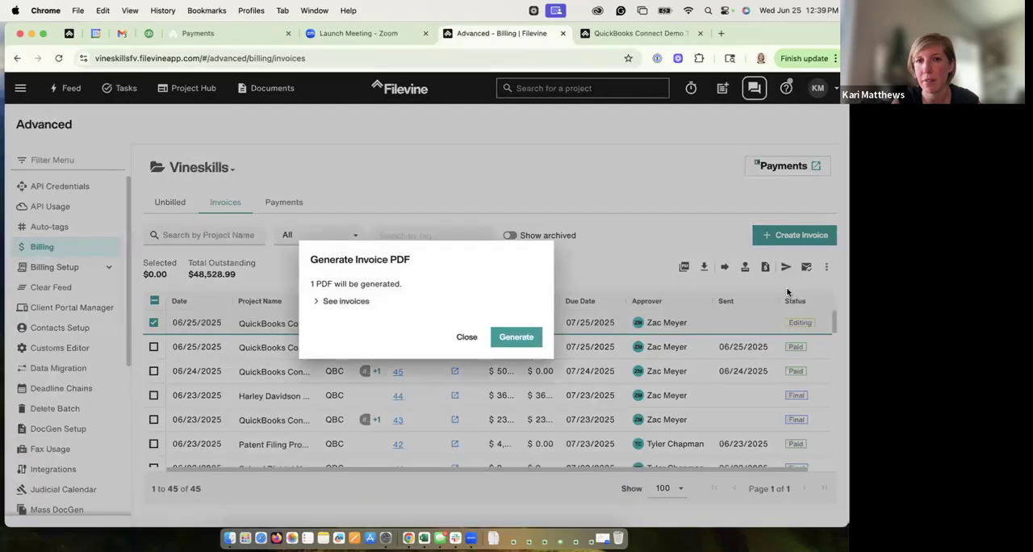
left_click(513, 342)
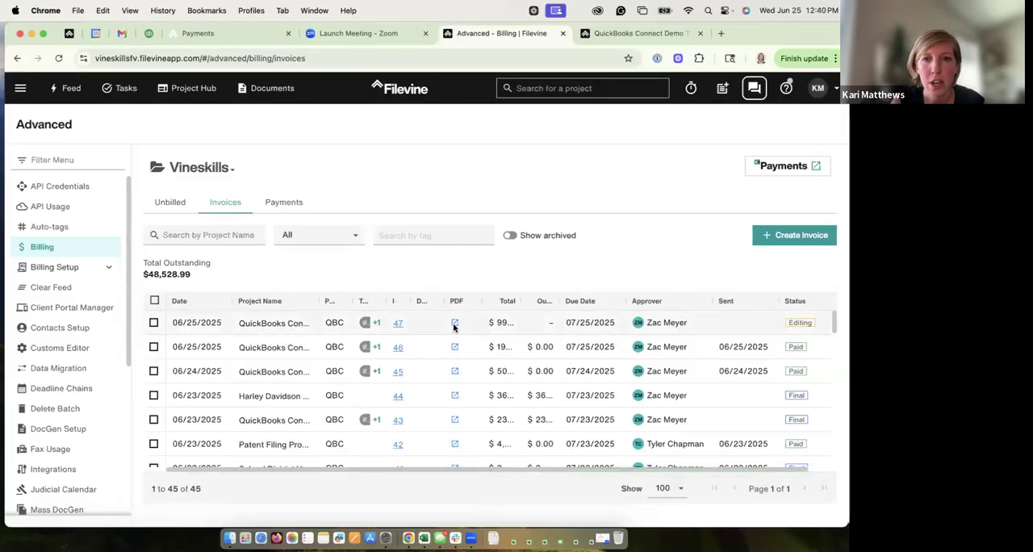
Step: View the PDF of invoice 47, including its expenses and past due invoices, and close it
left_click(454, 327)
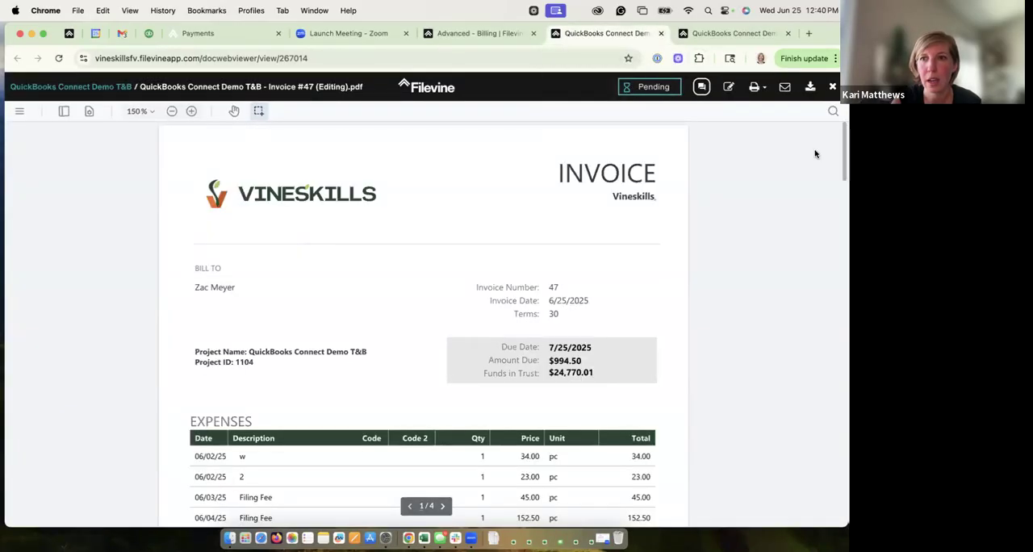
scroll(832, 245, "down", 10)
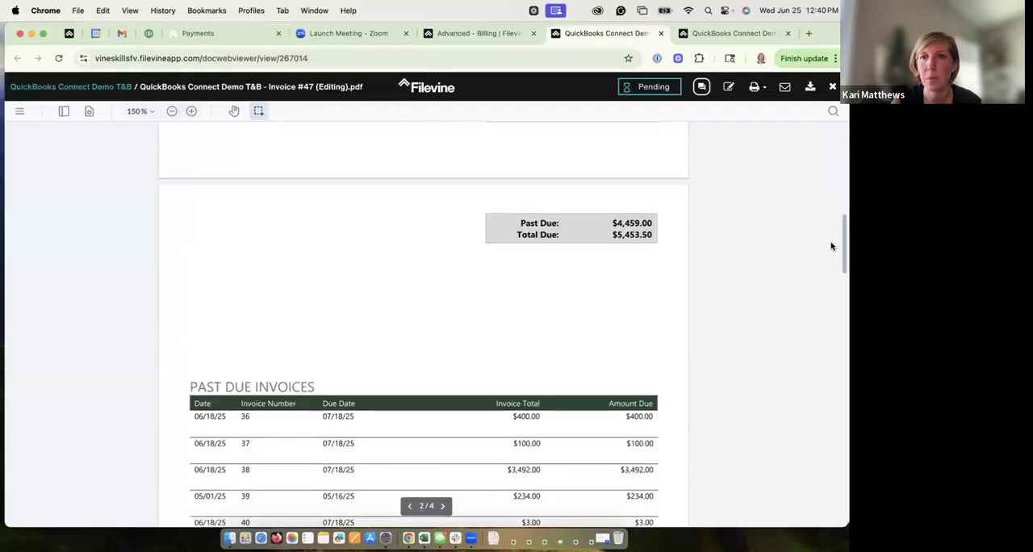
left_click(661, 33)
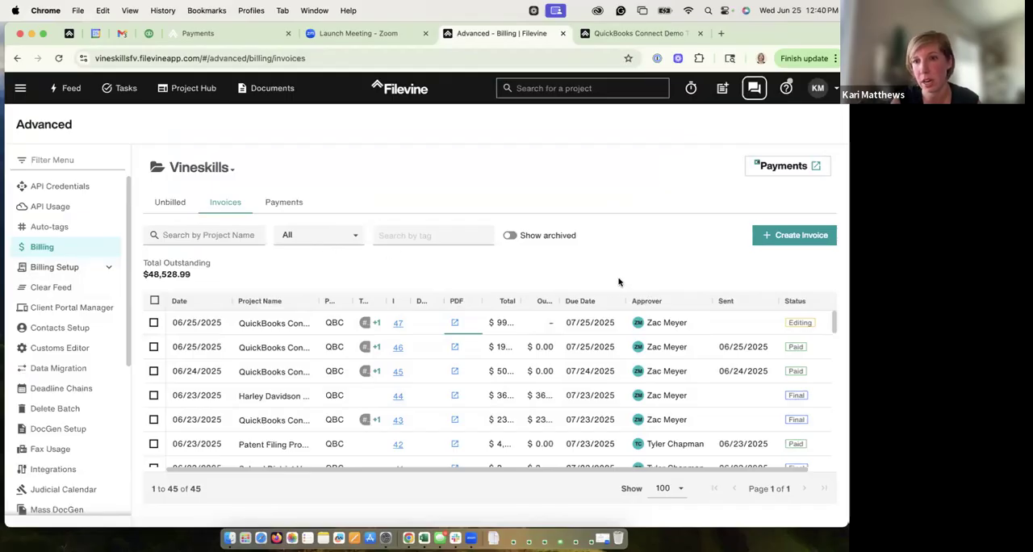
Step: Filter the org-wide invoices list to the approver assigned to invoice 47
left_click(700, 303)
left_click(703, 367)
scroll(810, 407, "down", 1)
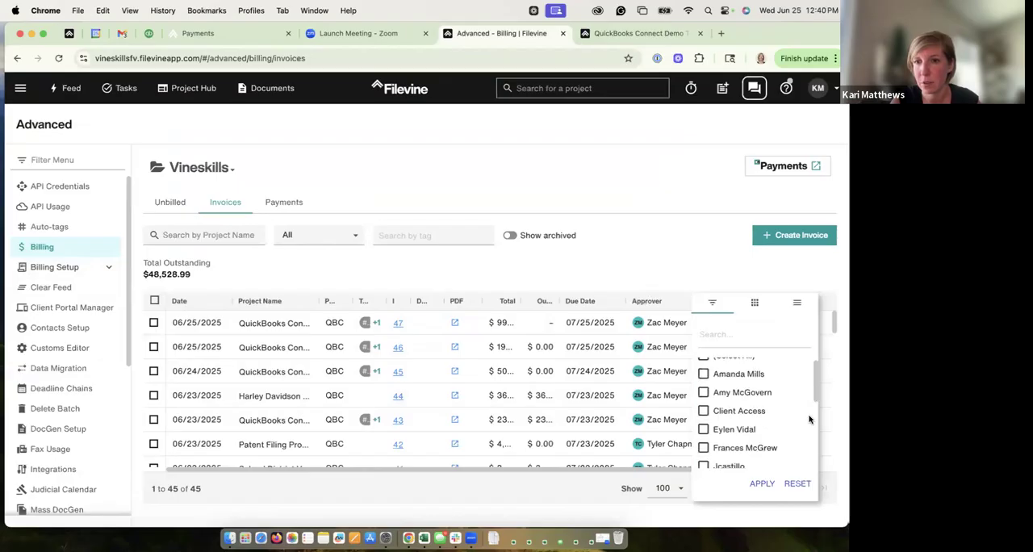
scroll(807, 428, "down", 3)
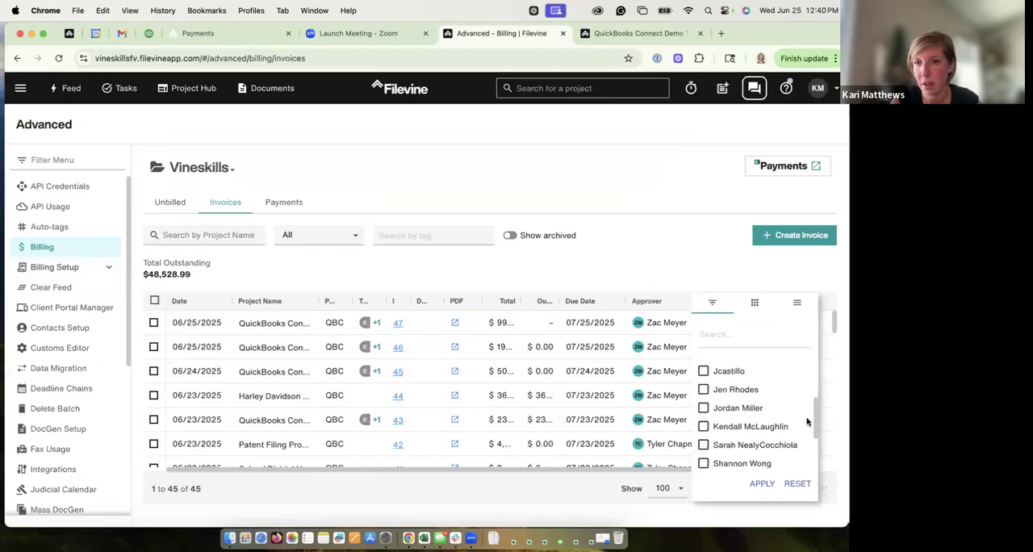
scroll(803, 465, "down", 2)
left_click(705, 459)
left_click(761, 484)
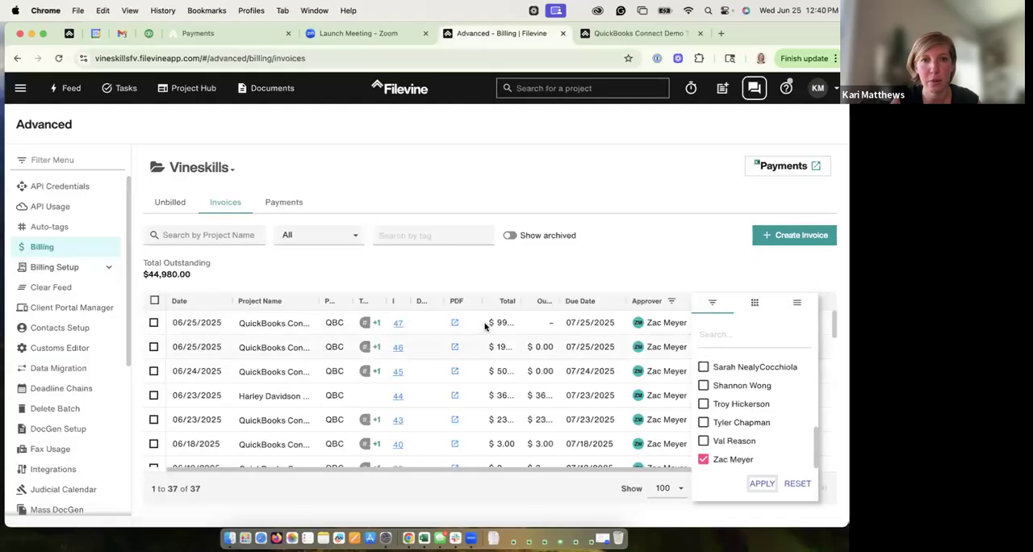
left_click(637, 279)
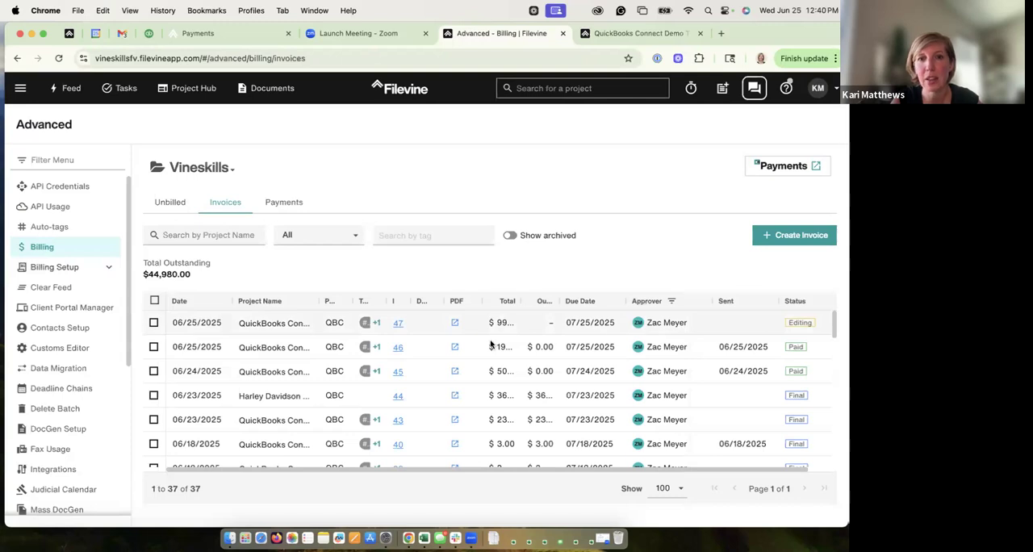
Step: Examine the time entries and expense items of invoice 47 and check the project's billing summary
left_click(399, 324)
left_click(257, 255)
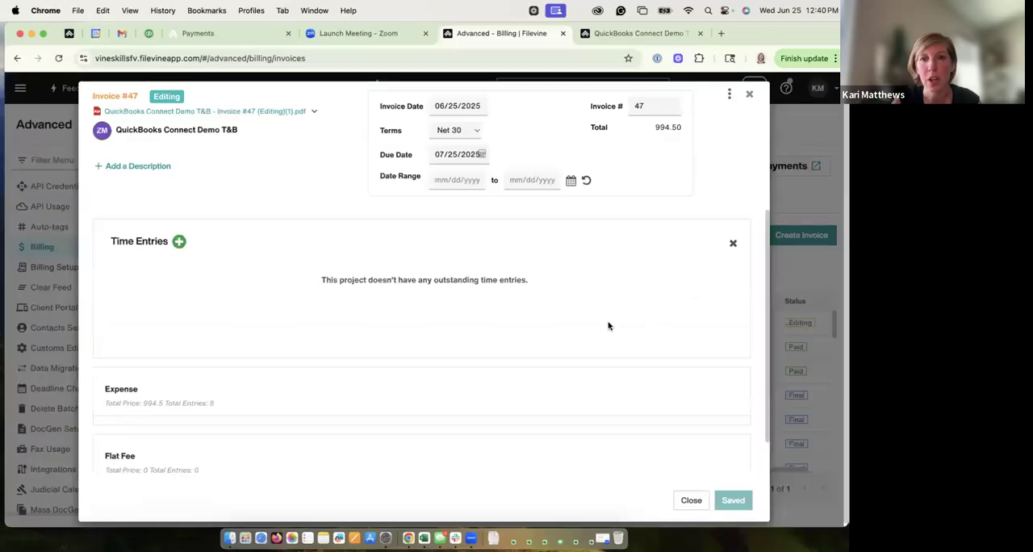
left_click(510, 398)
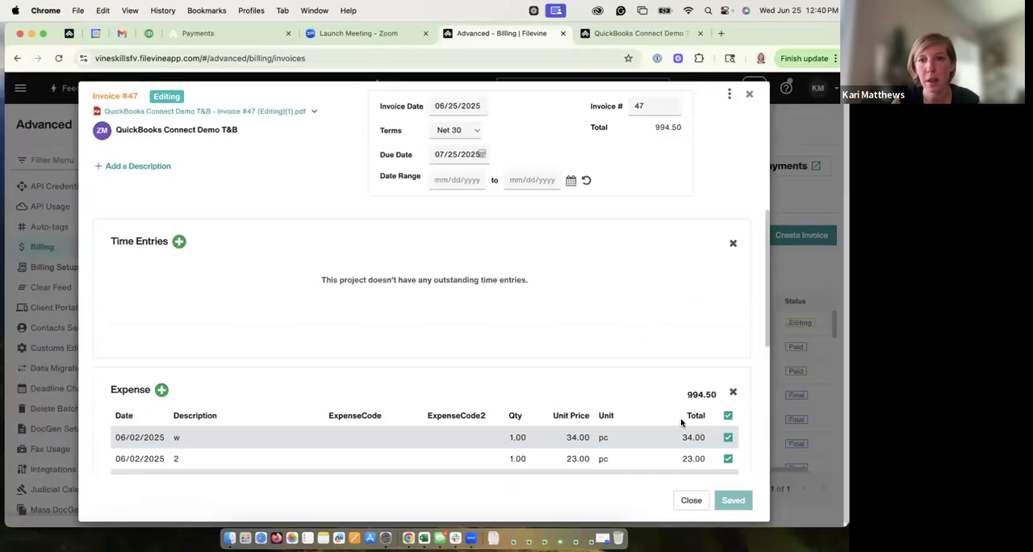
left_click(728, 441)
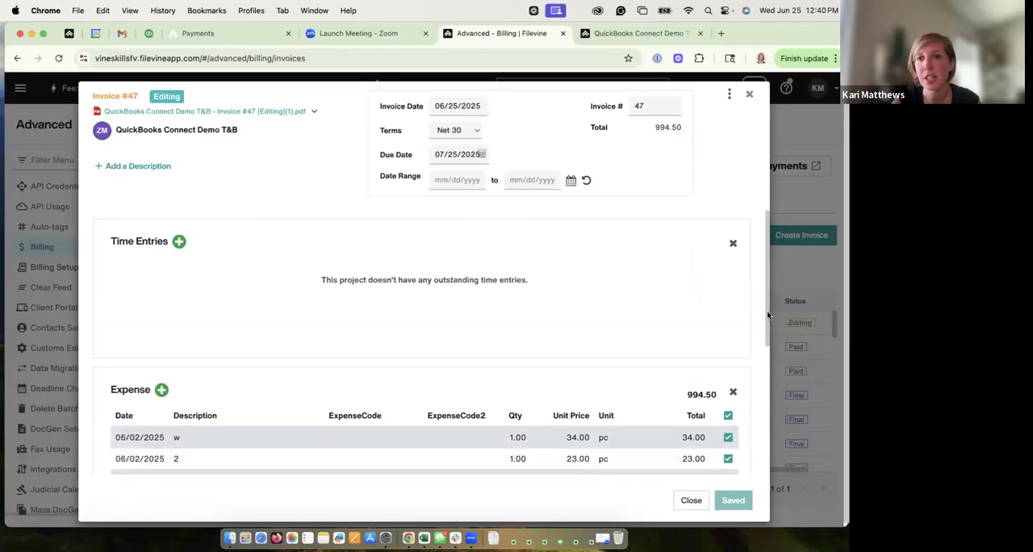
scroll(758, 404, "down", 5)
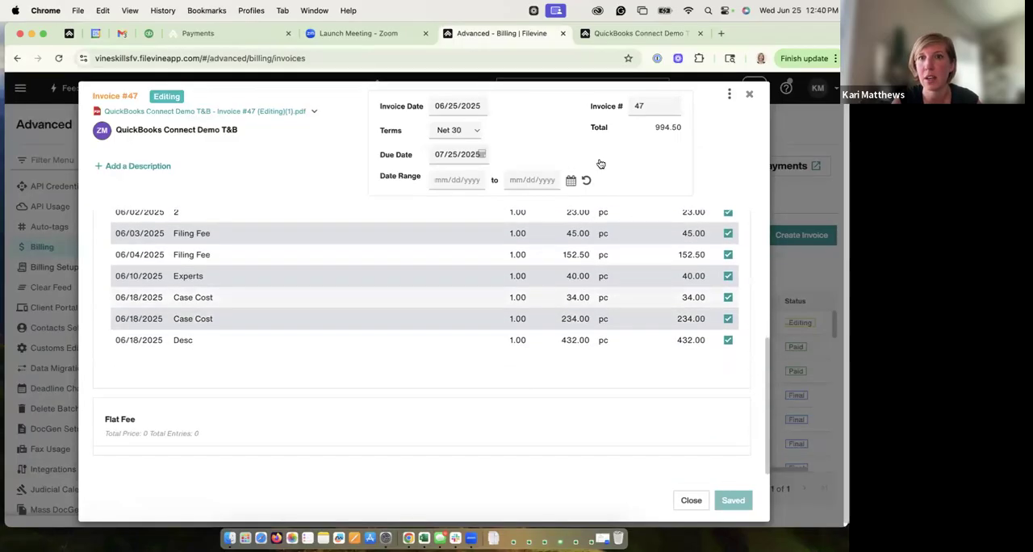
left_click(622, 33)
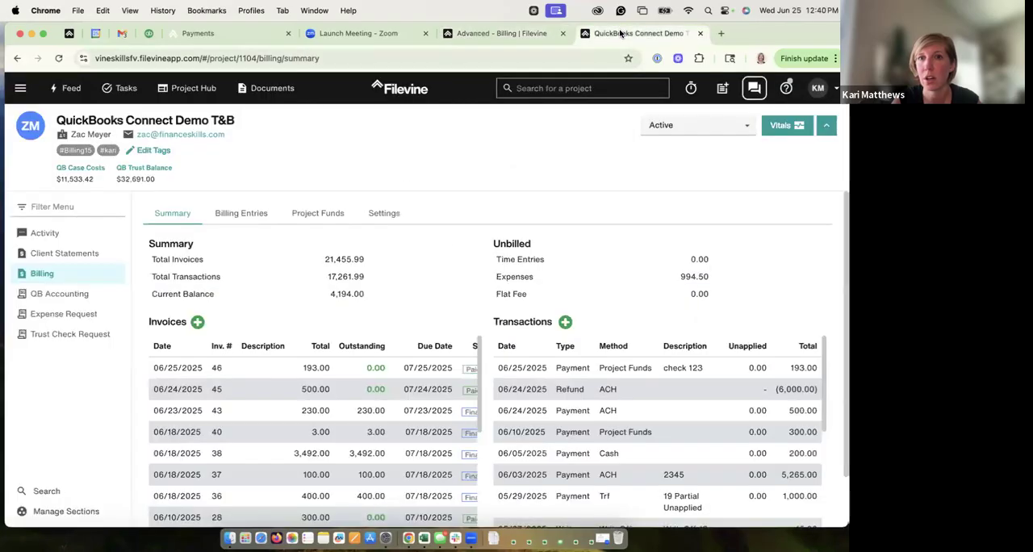
left_click(500, 34)
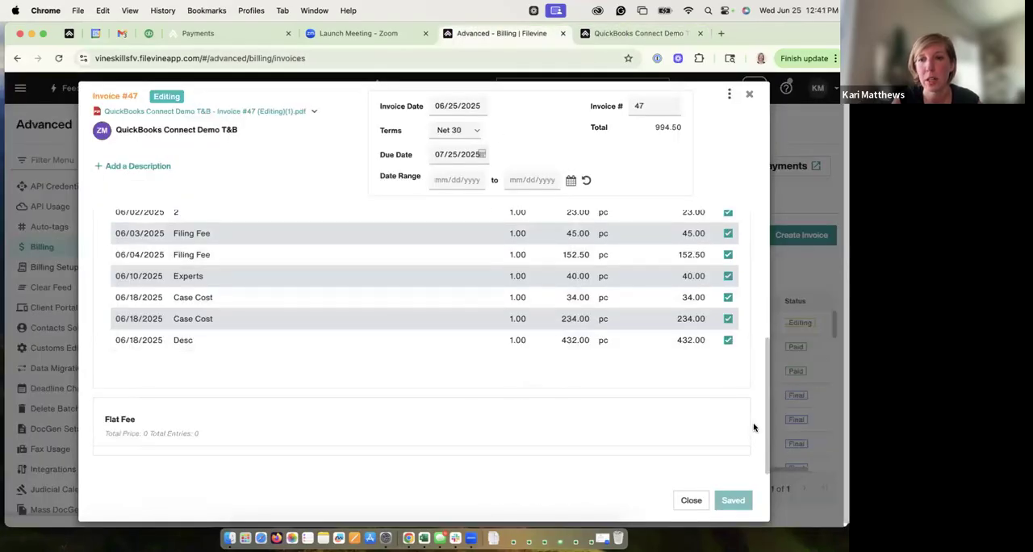
Step: Generate a new PDF of invoice 47, check its other invoice options and close the invoice
left_click_drag(769, 446, 761, 275)
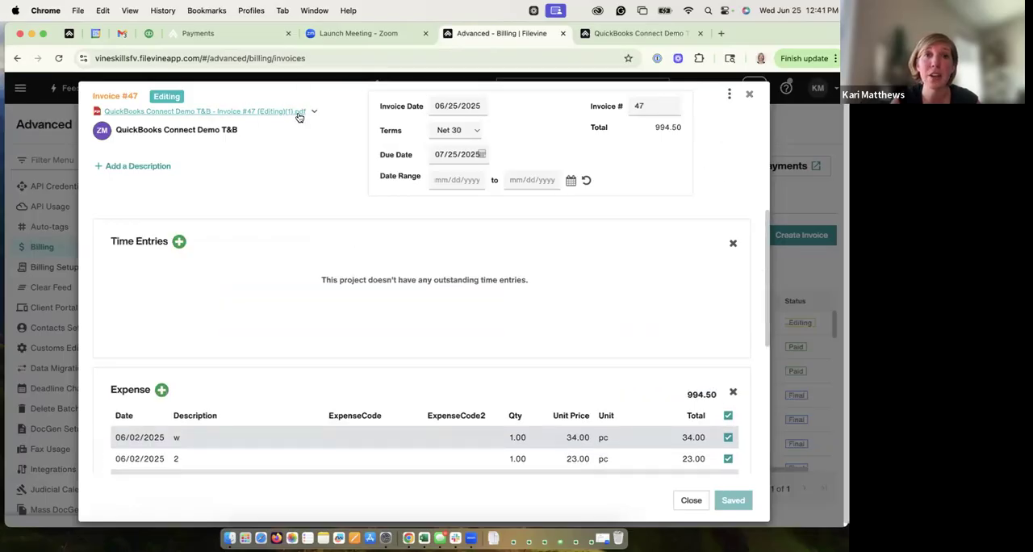
left_click(728, 94)
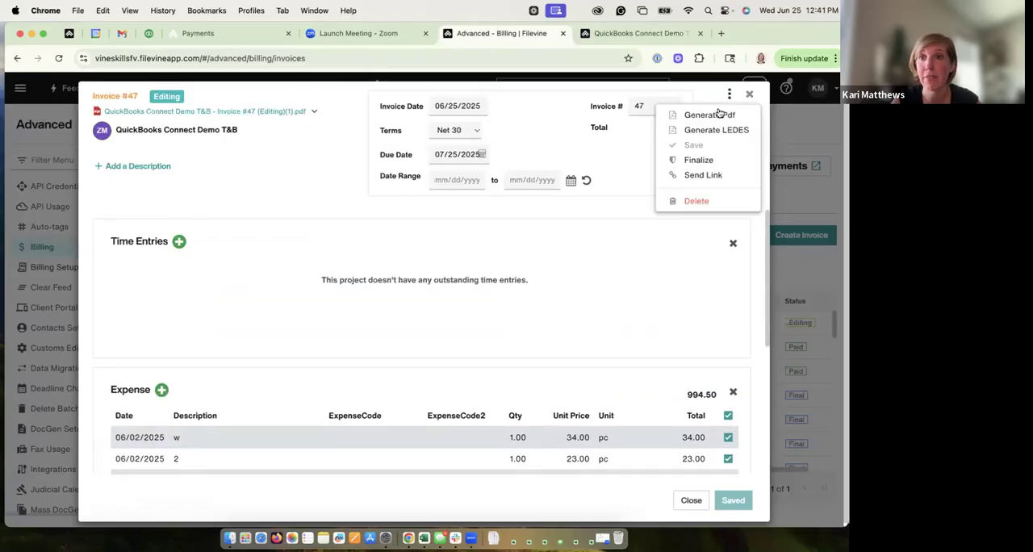
left_click(717, 116)
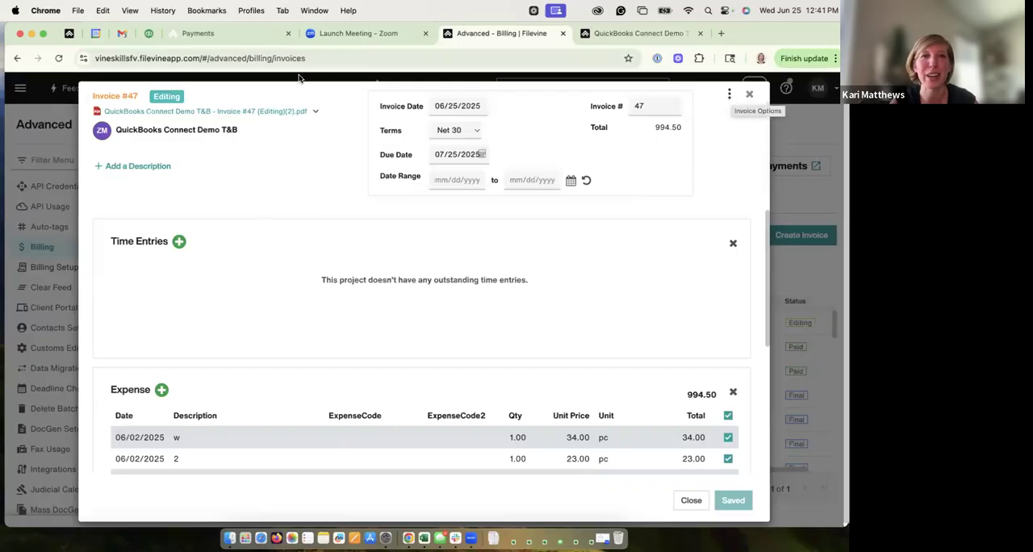
left_click(729, 96)
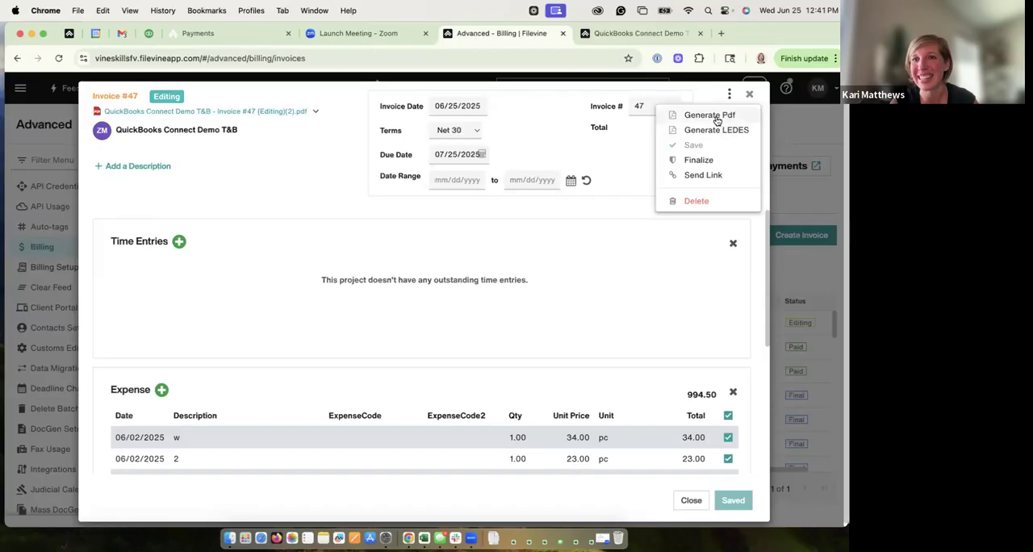
left_click(524, 215)
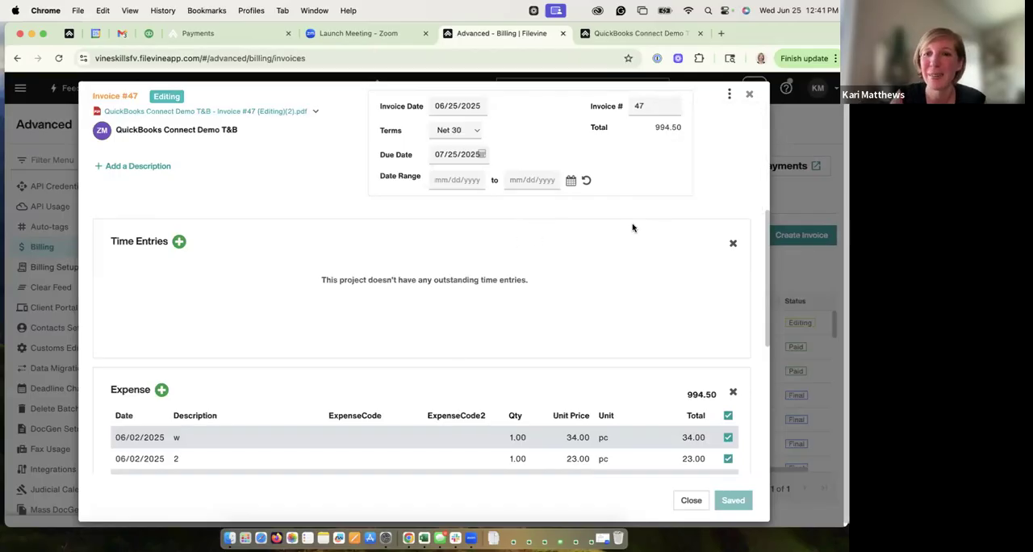
left_click(750, 95)
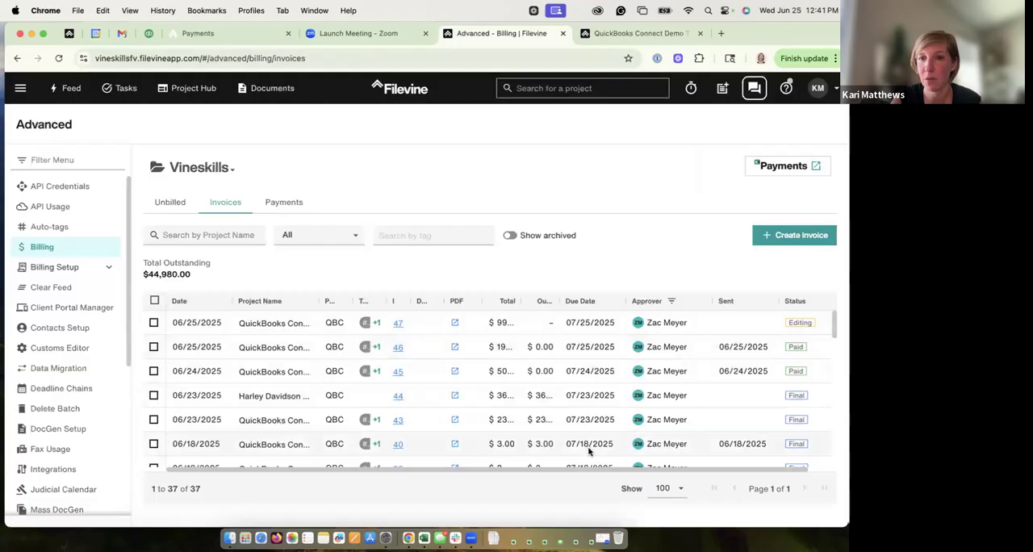
Step: Select invoices 47 and 46 and review the bulk actions available for them
left_click(153, 323)
left_click(153, 347)
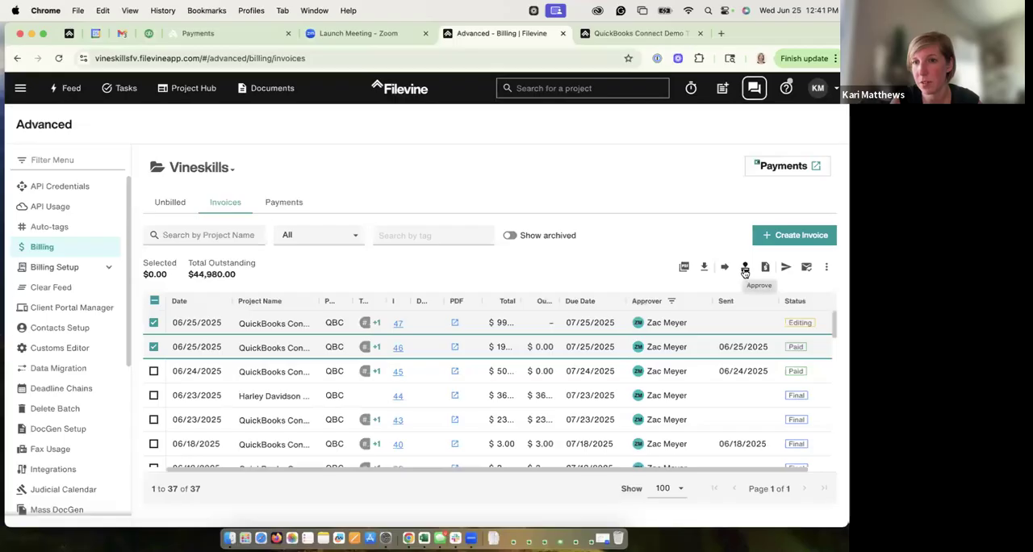
left_click(827, 268)
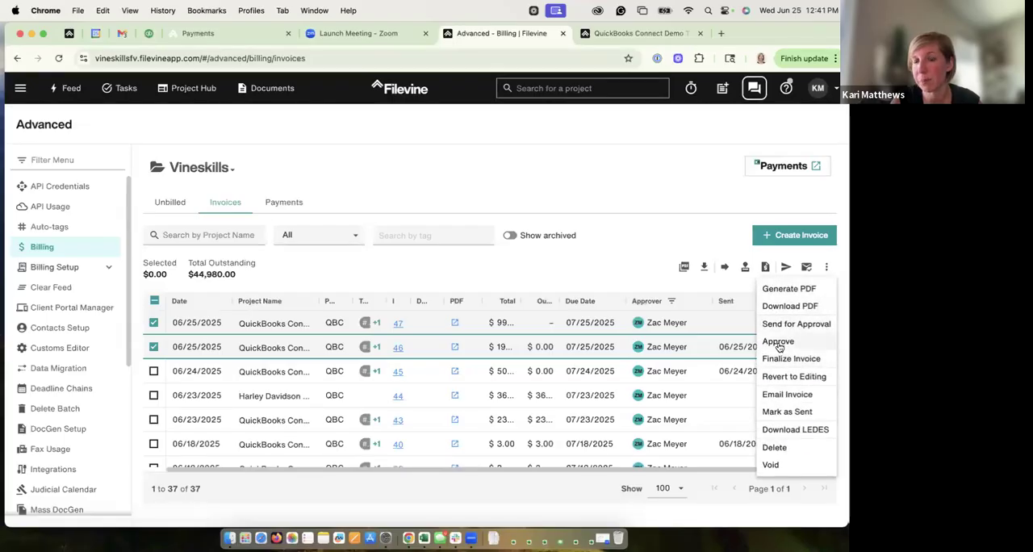
left_click(618, 254)
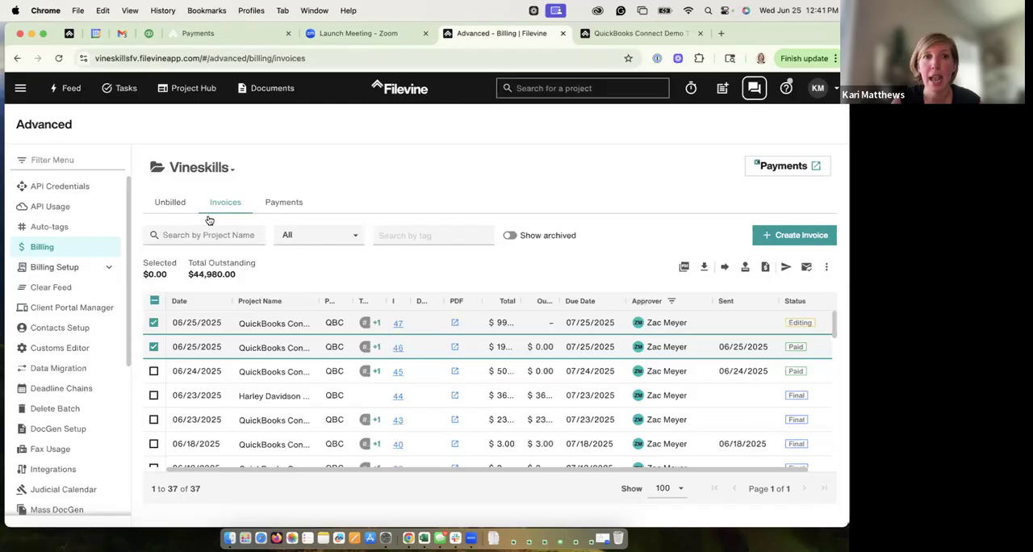
Step: Reload the org-wide invoices list to clear the approver filter and the selected invoices
left_click(59, 58)
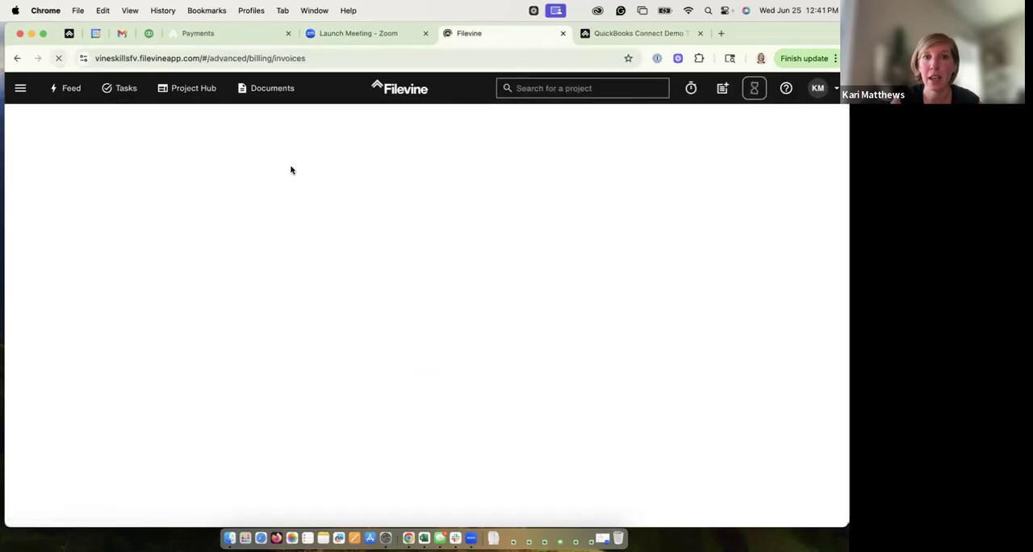
left_click(191, 167)
left_click(183, 262)
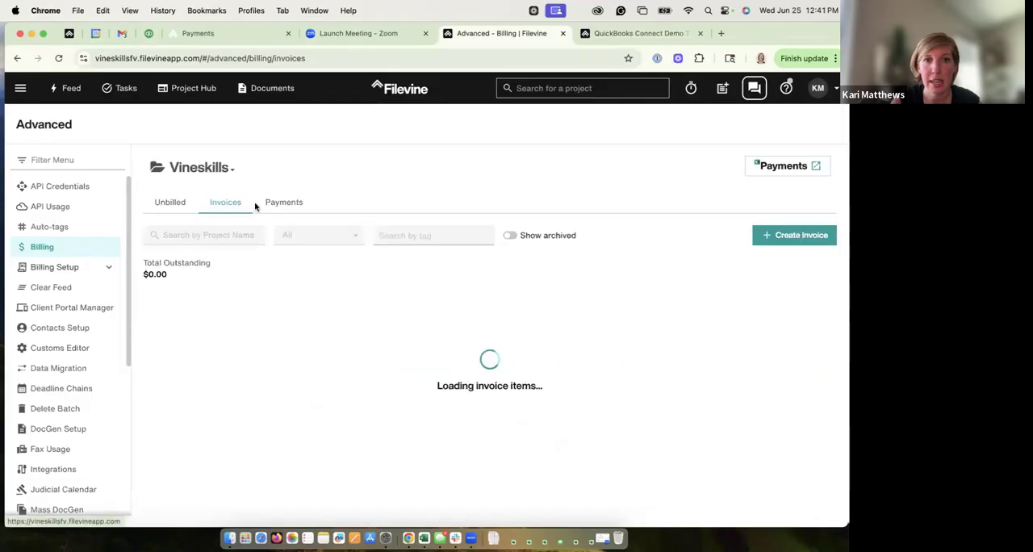
Step: Sort the org-wide invoices list by status in descending order
left_click(812, 302)
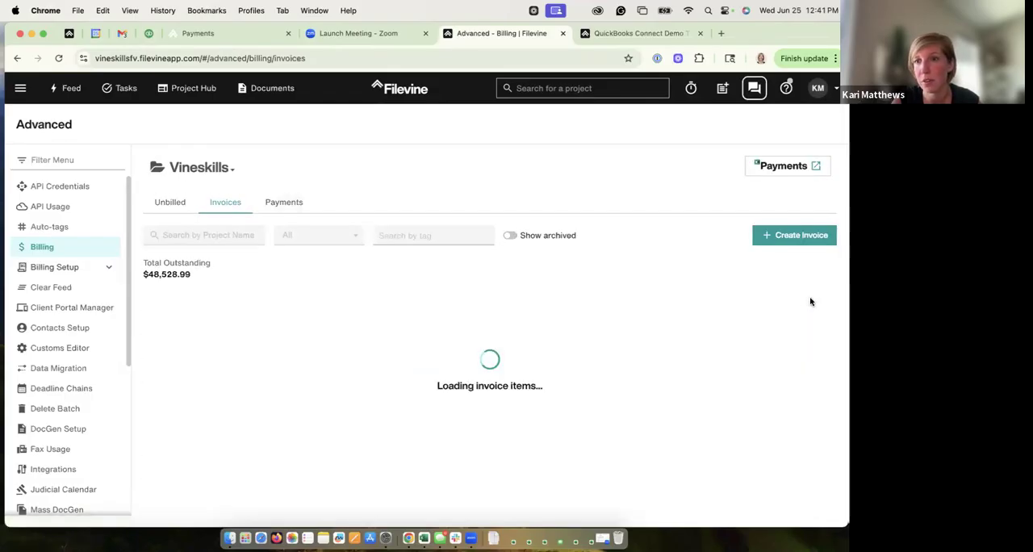
left_click(826, 304)
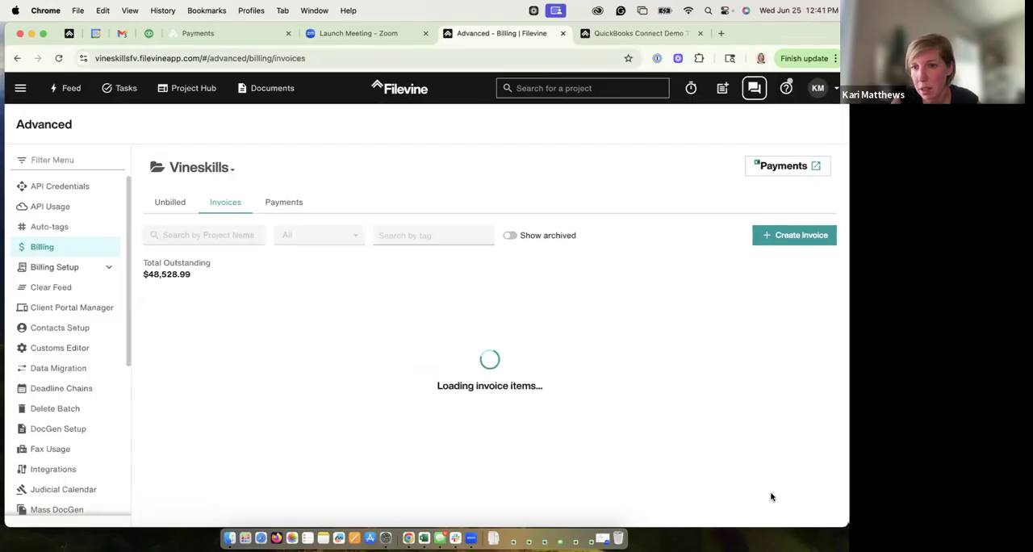
scroll(825, 474, "right", 1)
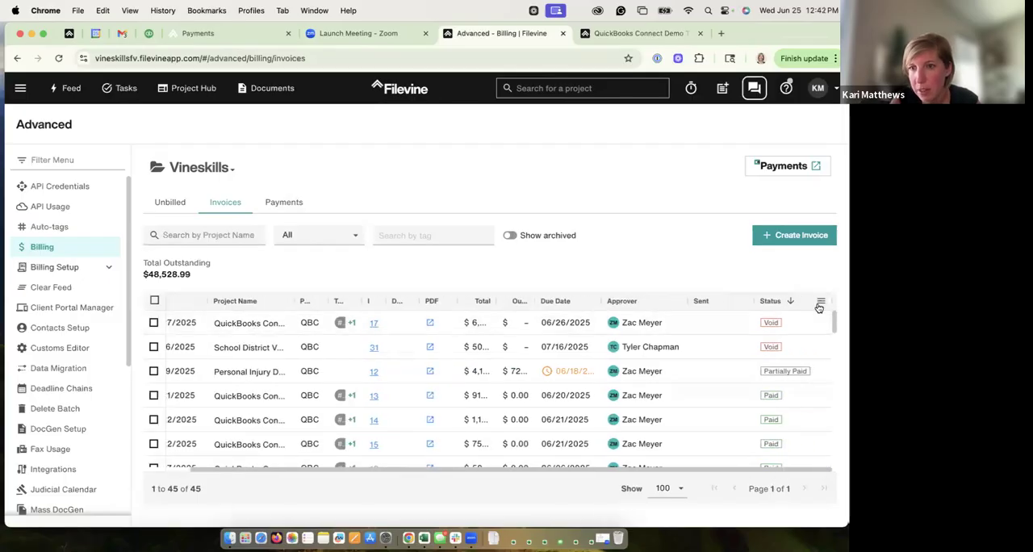
Step: Filter the invoices list to only the Approved status and reset the filters
left_click(818, 304)
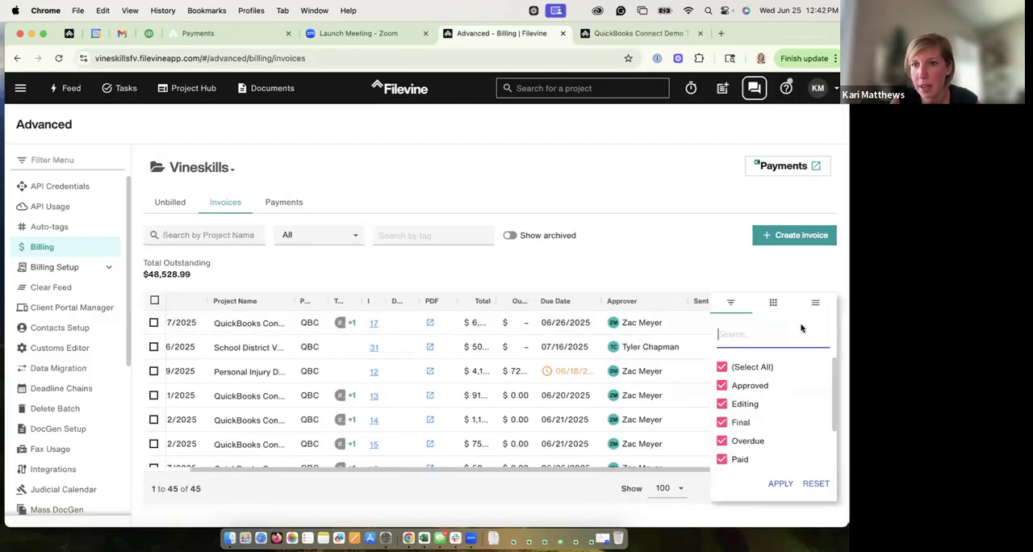
left_click(722, 368)
left_click(721, 388)
left_click(778, 485)
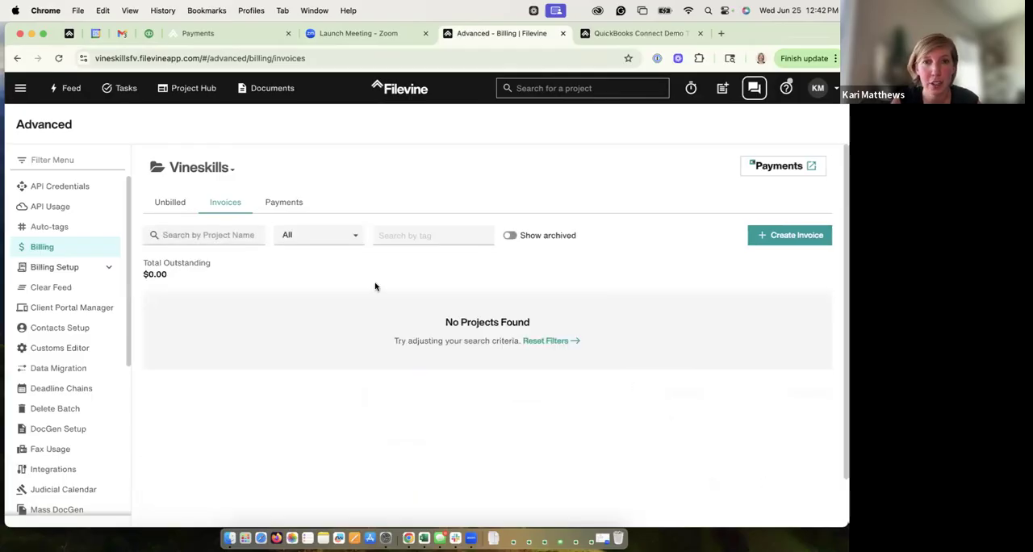
left_click(544, 341)
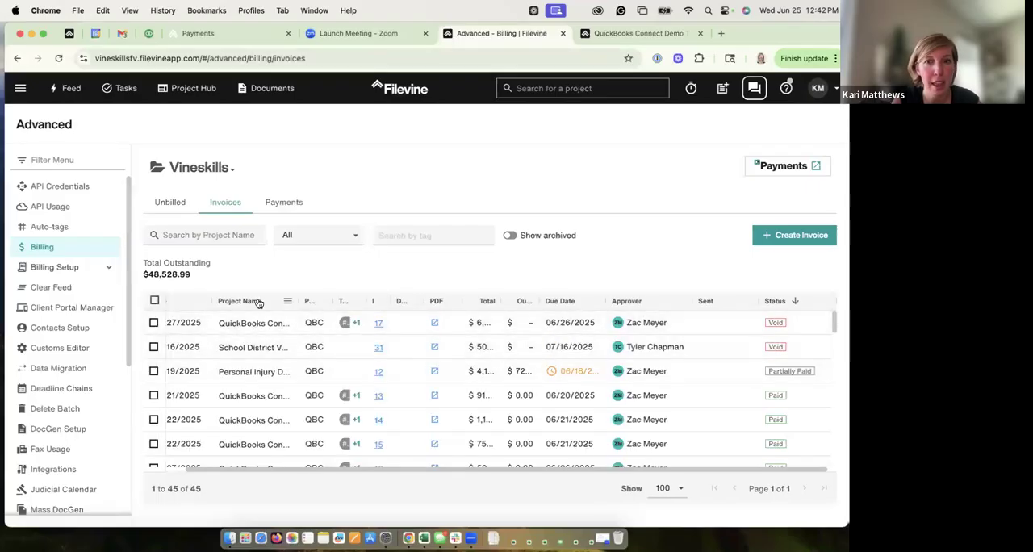
Step: Sort the invoices by due date in descending order and approve invoice 47
left_click(555, 302)
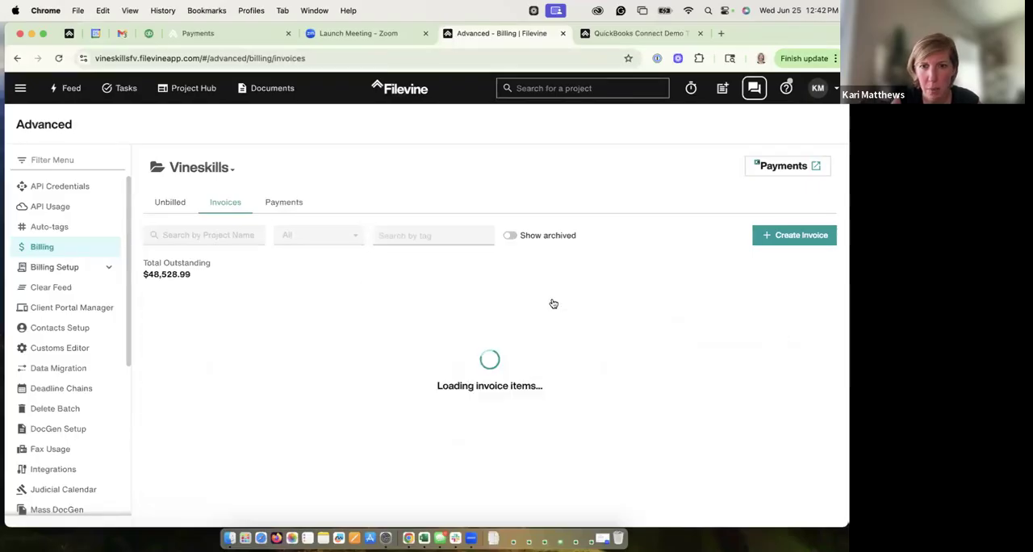
left_click(555, 302)
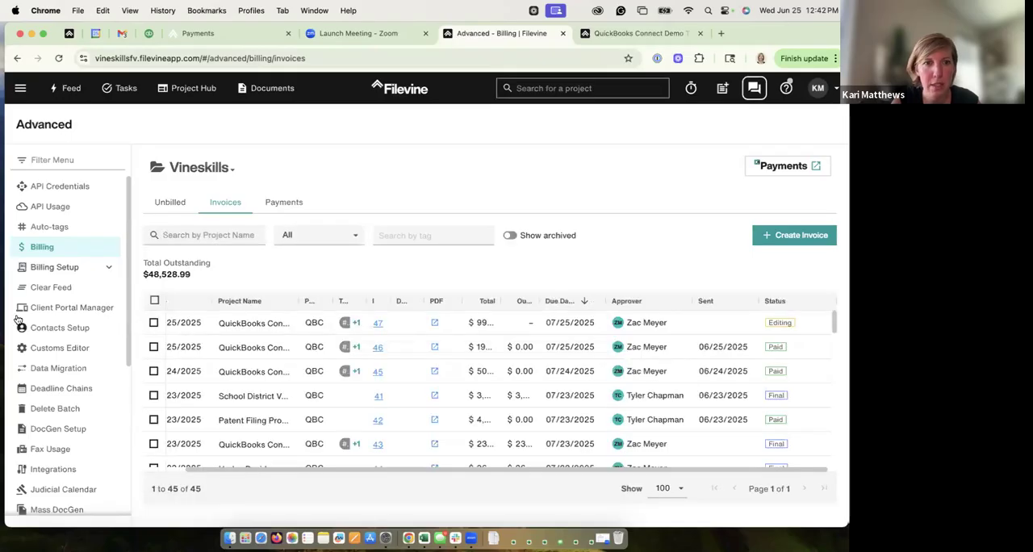
left_click(154, 323)
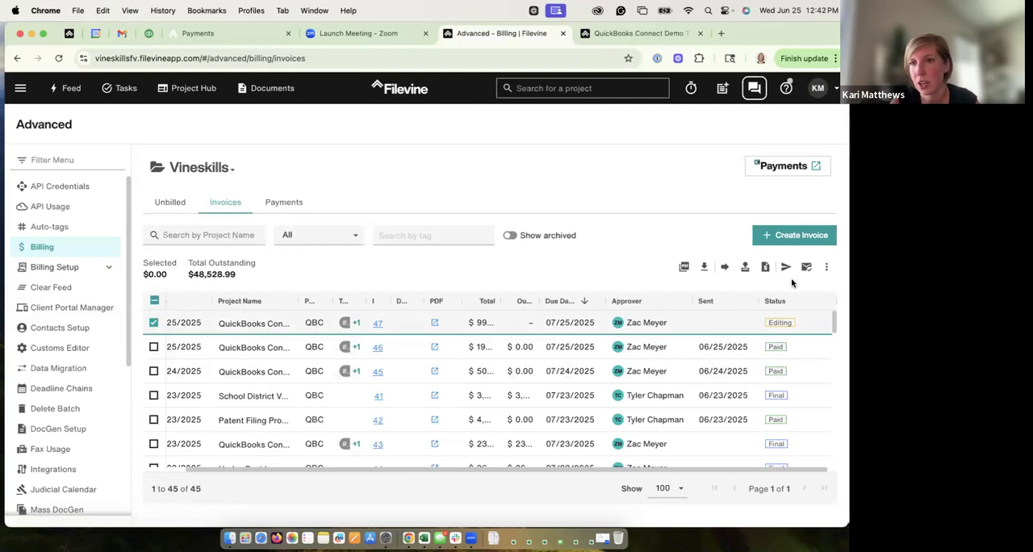
left_click(826, 267)
left_click(785, 345)
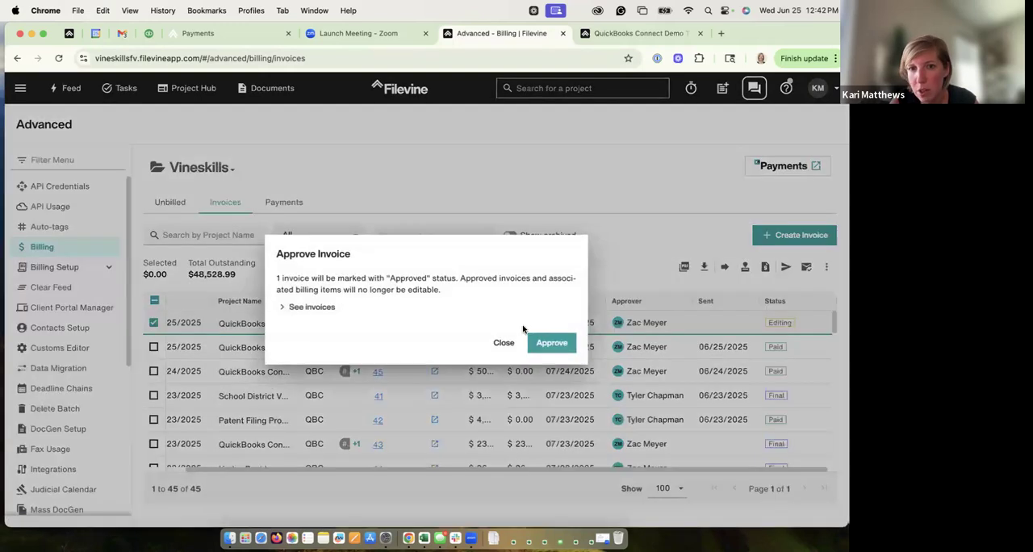
left_click(547, 341)
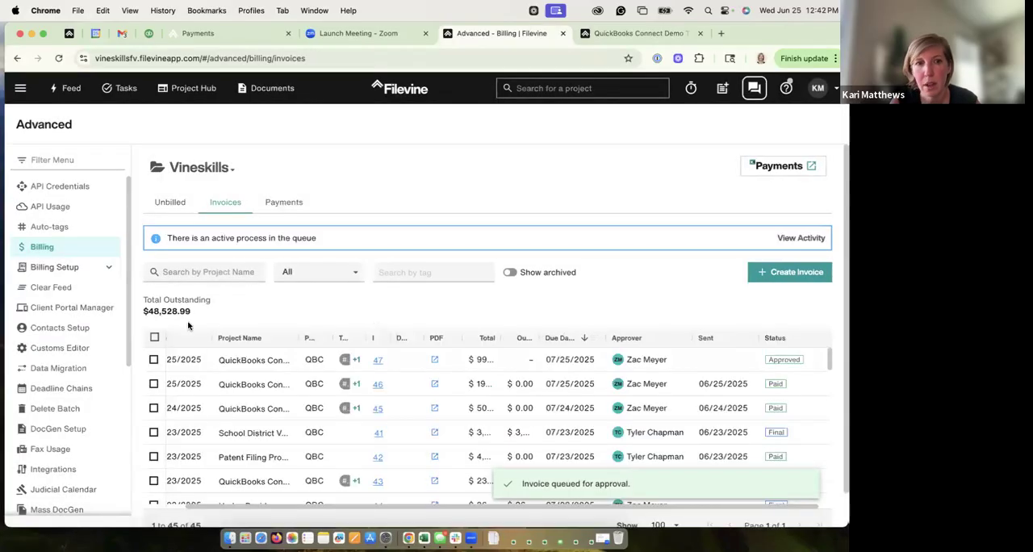
Step: Finalize the approved invoice 47 from the org-wide invoices list
left_click(153, 359)
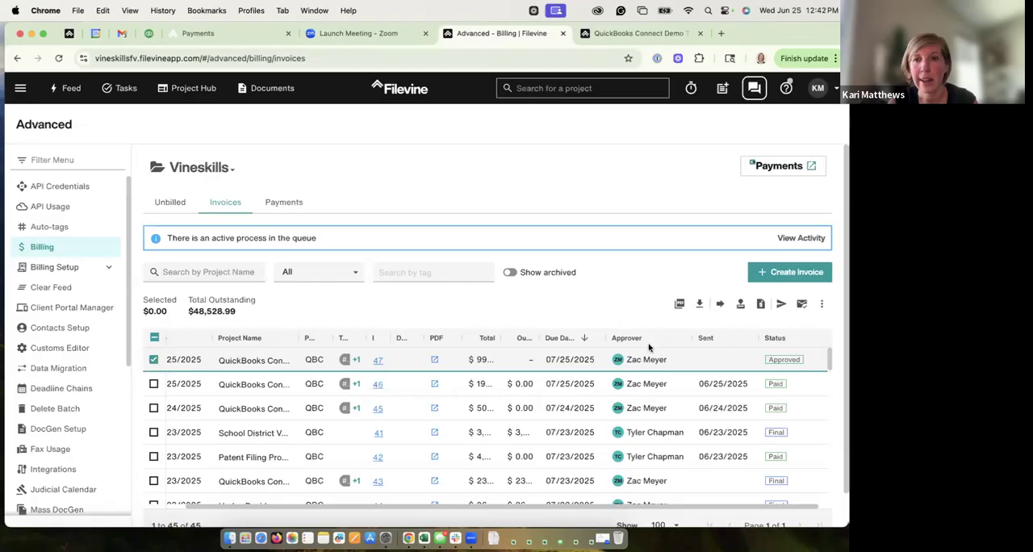
left_click(821, 304)
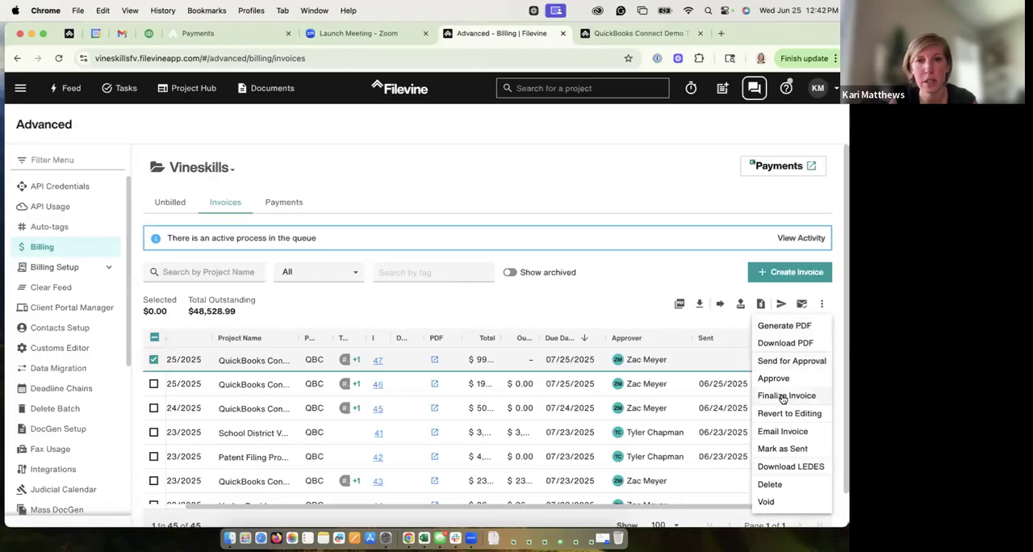
left_click(783, 396)
left_click(542, 348)
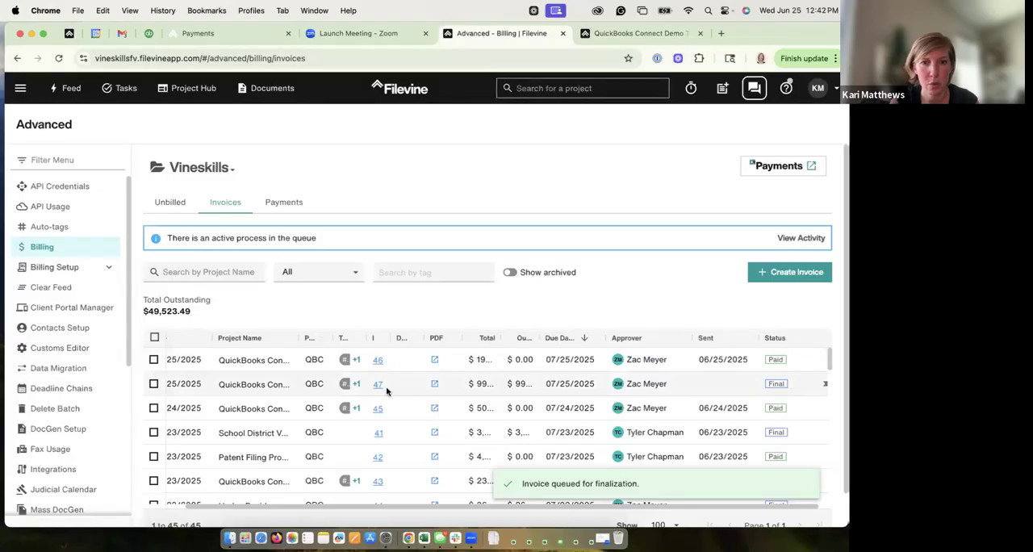
Step: Email invoice 47 to the project contact with the "Include me on email" option turned off
left_click(153, 384)
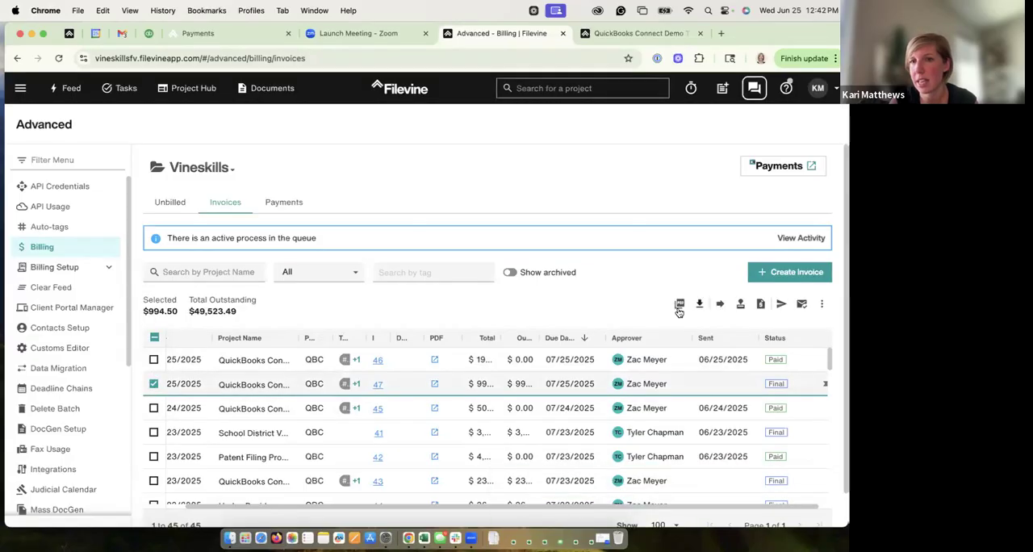
left_click(822, 304)
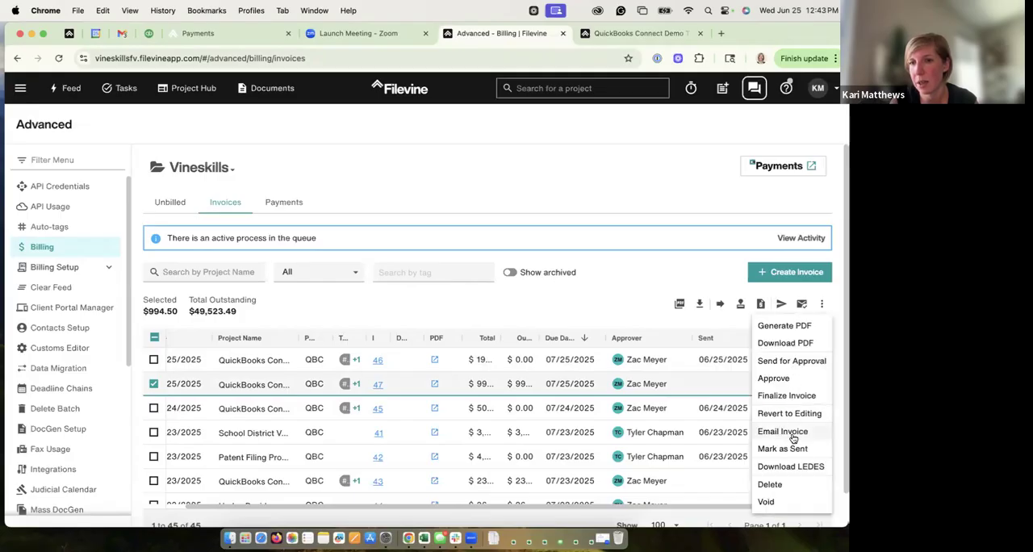
left_click(783, 431)
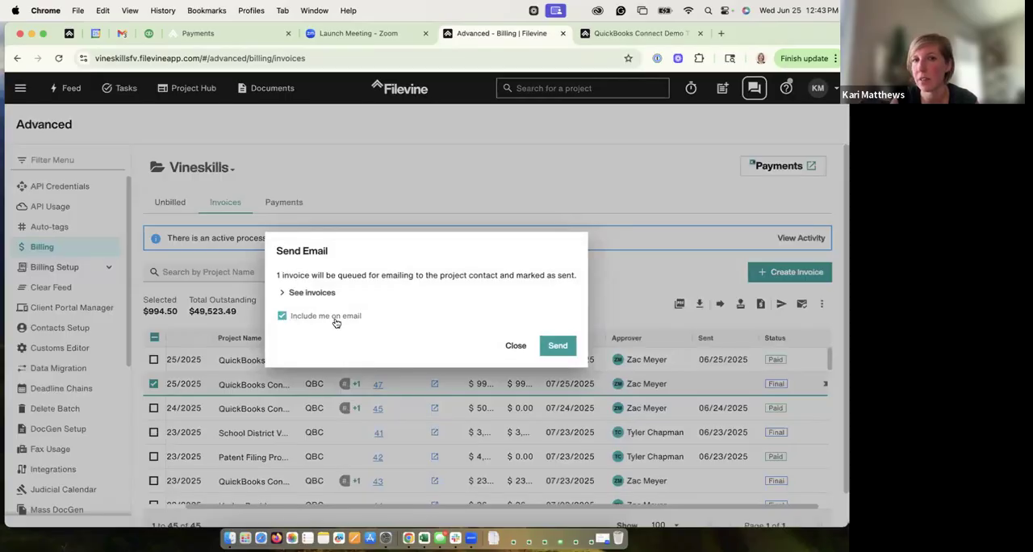
left_click(283, 317)
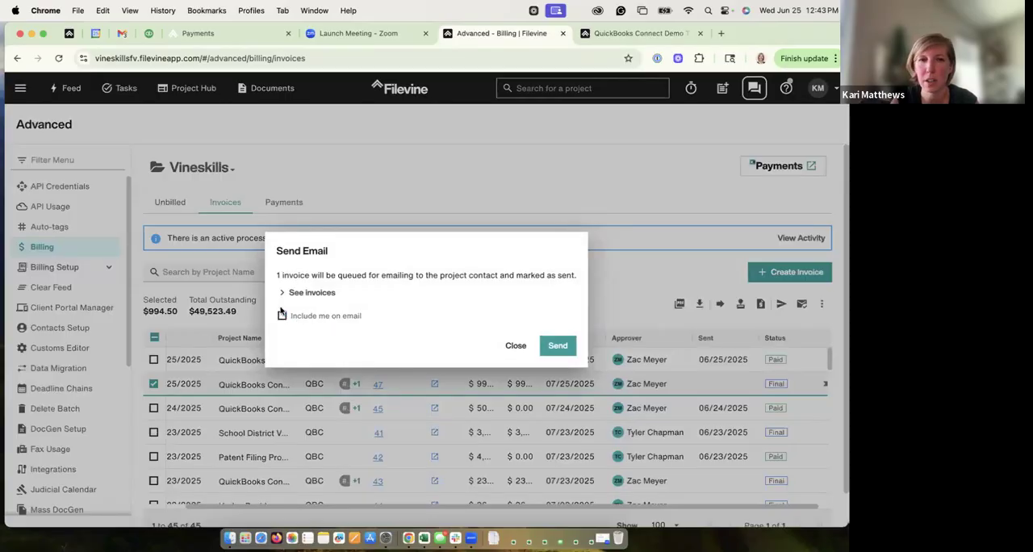
left_click(557, 345)
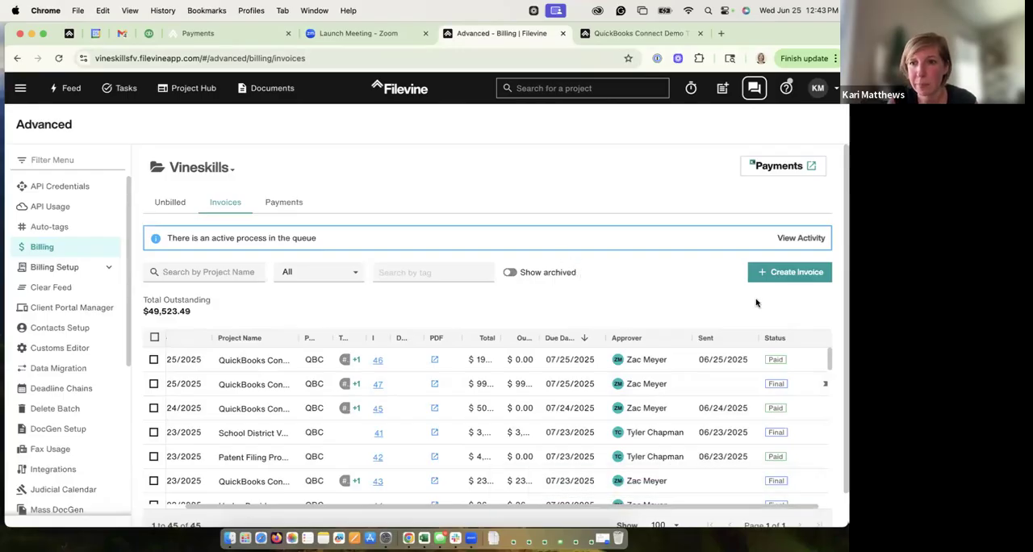
Step: Reselect only invoice 47, review its email sending options and close them without sending
left_click(153, 360)
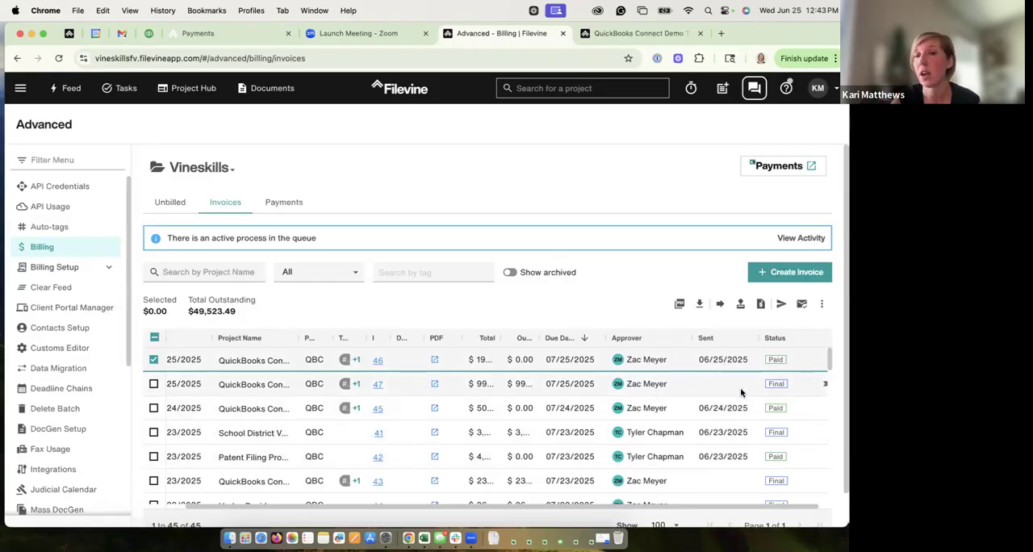
left_click(153, 359)
left_click(153, 385)
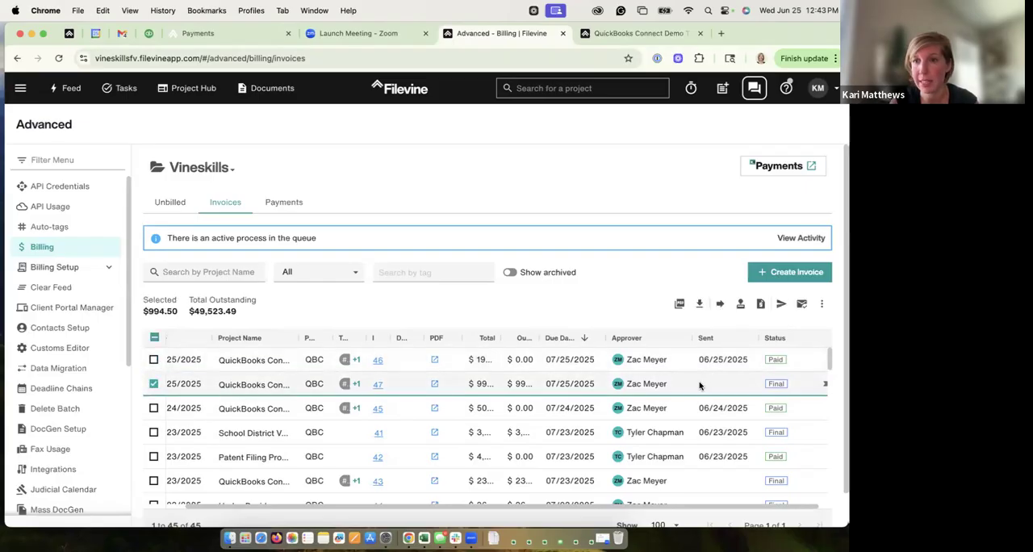
left_click(824, 305)
left_click(792, 432)
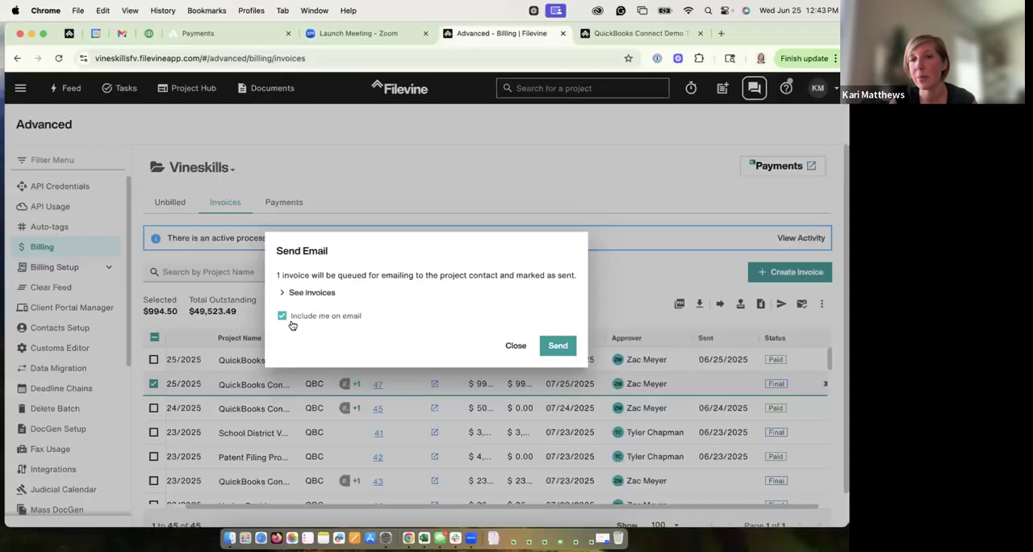
left_click(516, 345)
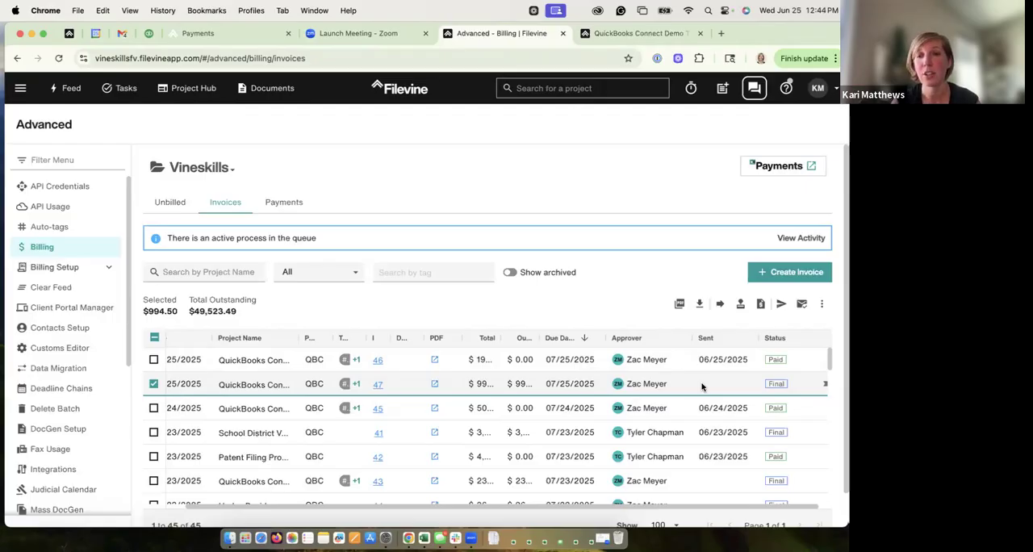
Step: Review the email confirmation and the other bulk actions available for invoice 47 without applying any, and deselect the invoice
left_click(822, 304)
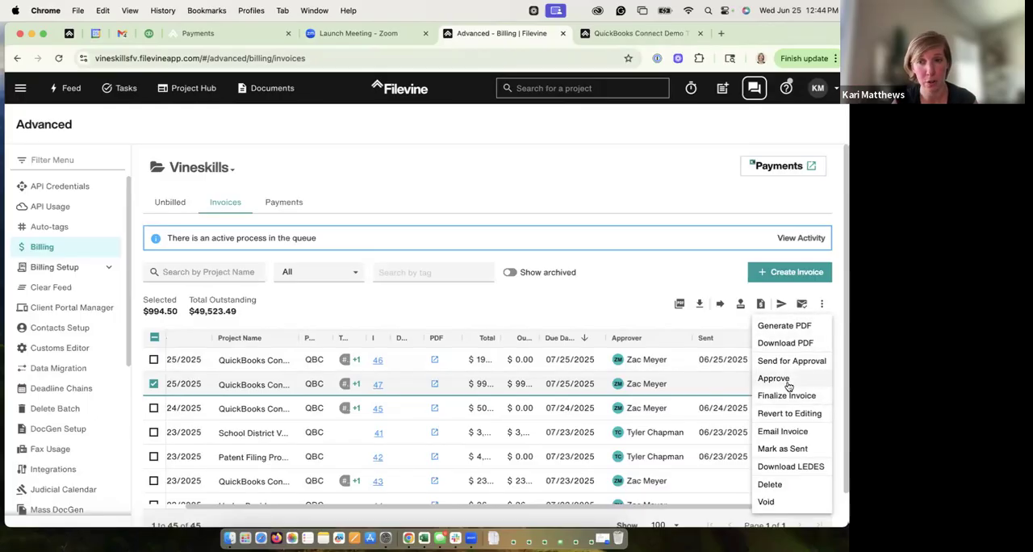
left_click(782, 431)
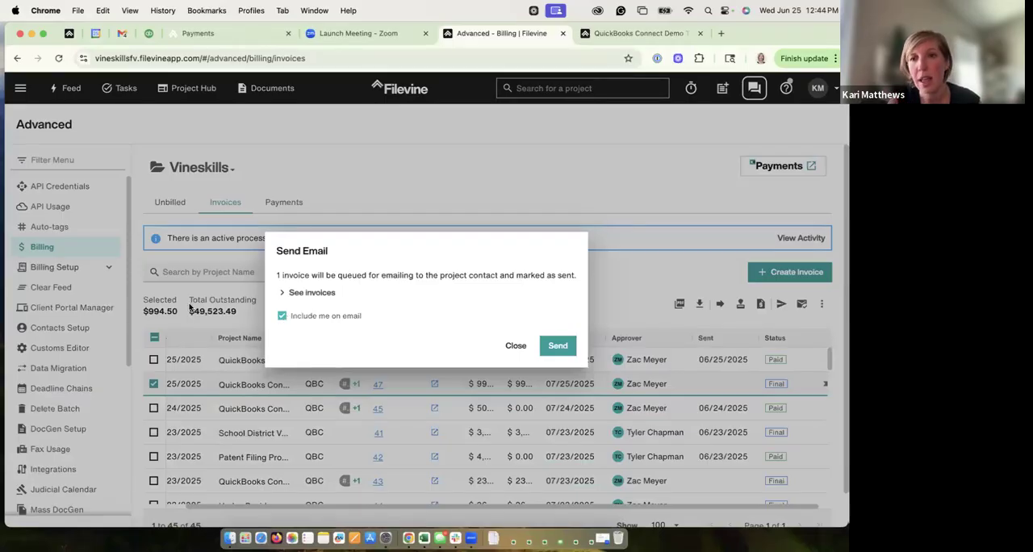
left_click(510, 346)
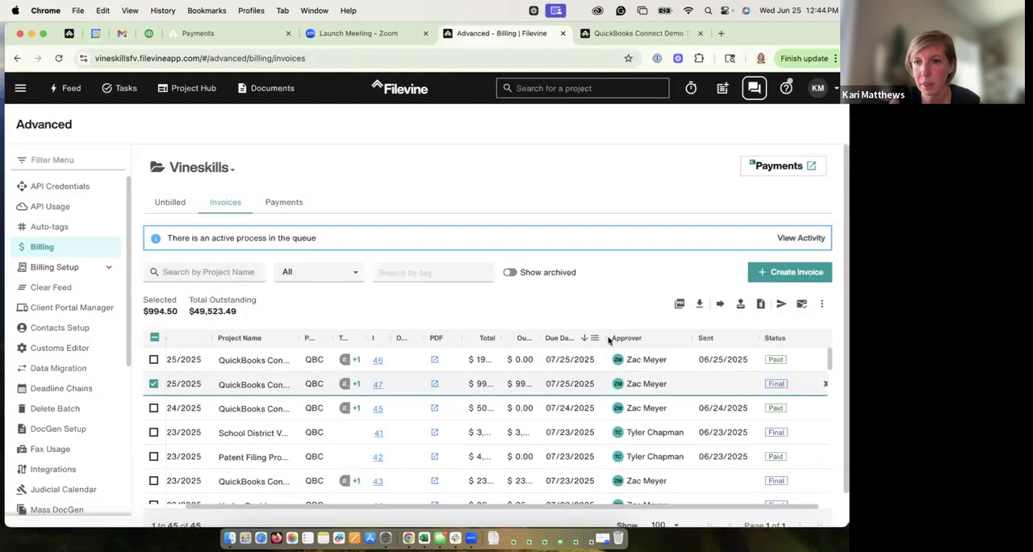
left_click(823, 305)
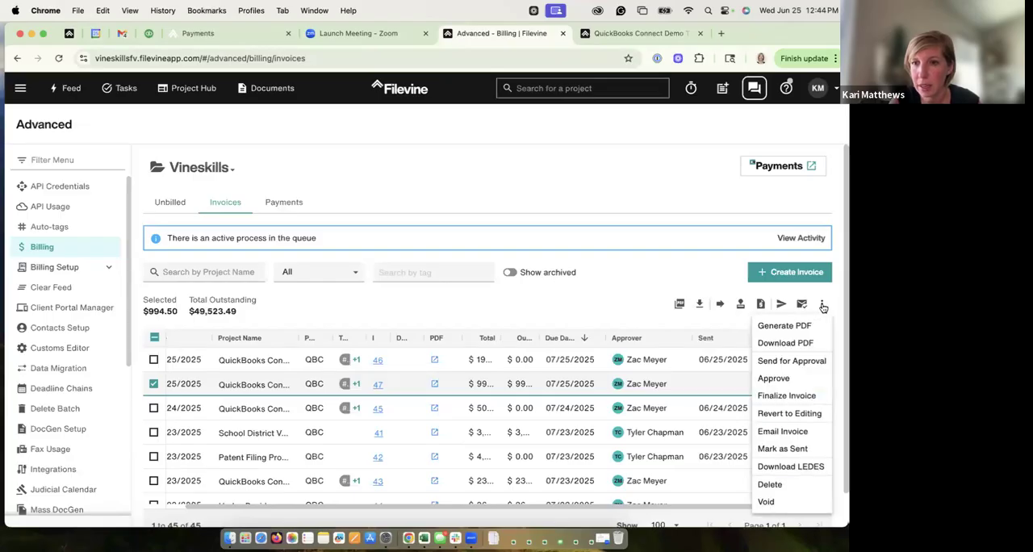
left_click(565, 301)
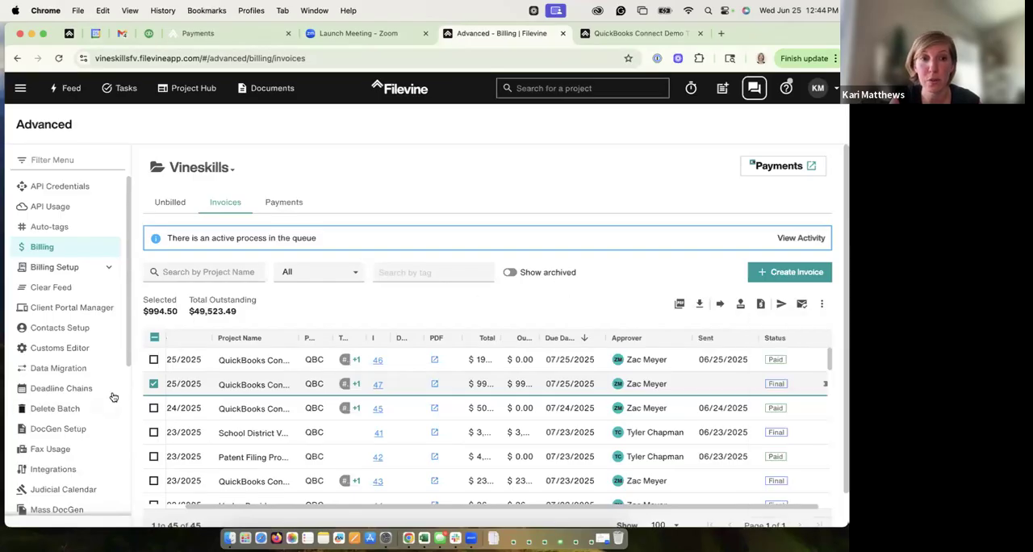
left_click(153, 384)
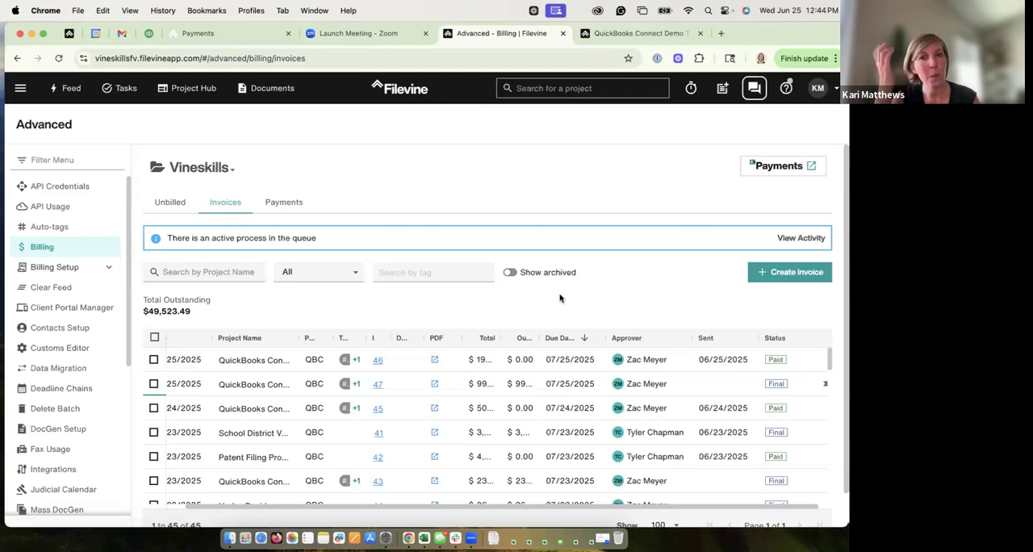
Step: Review the bulk PDF download confirmation for invoices 46, 47 and 45 without downloading, and clear the invoice selection
left_click(154, 360)
left_click(153, 383)
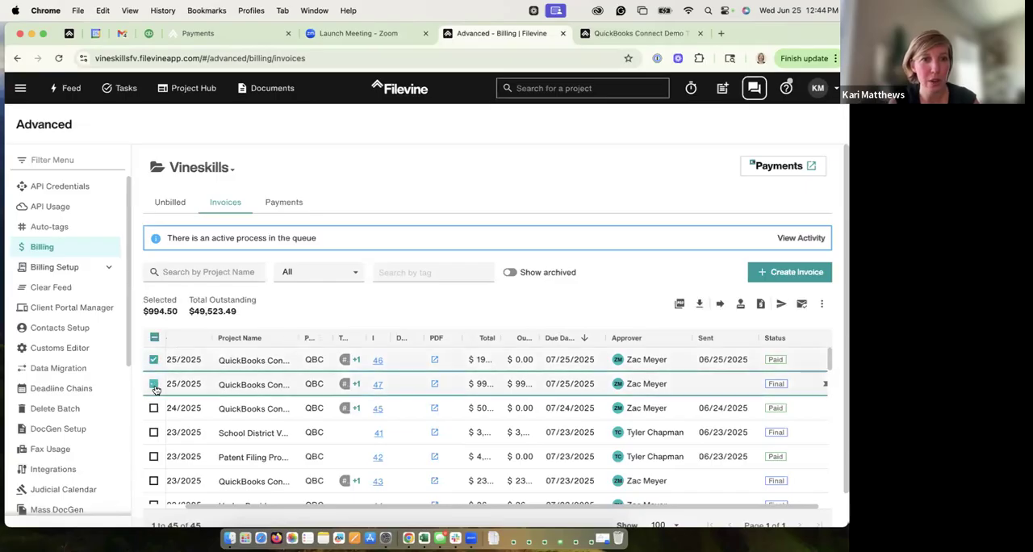
left_click(153, 407)
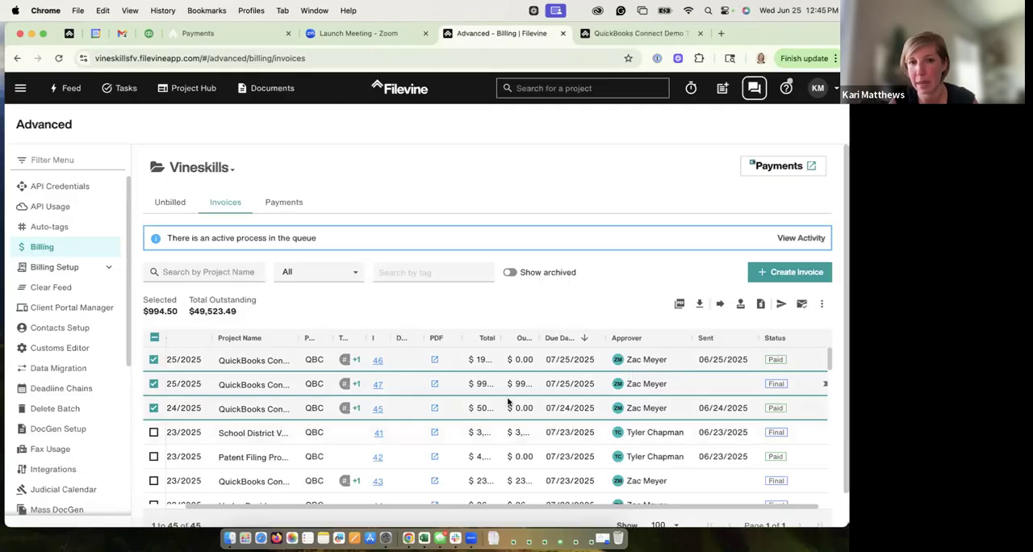
left_click(700, 305)
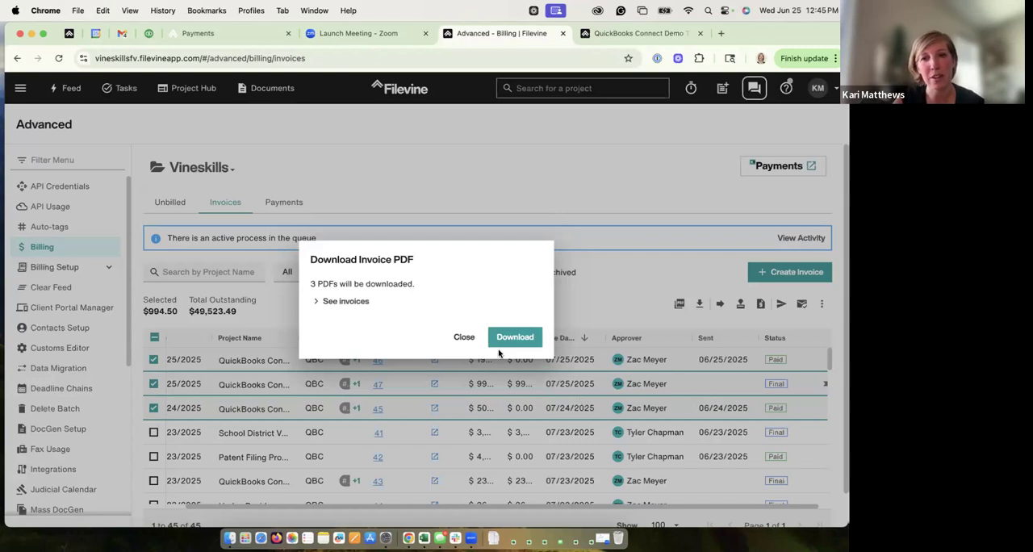
left_click(464, 336)
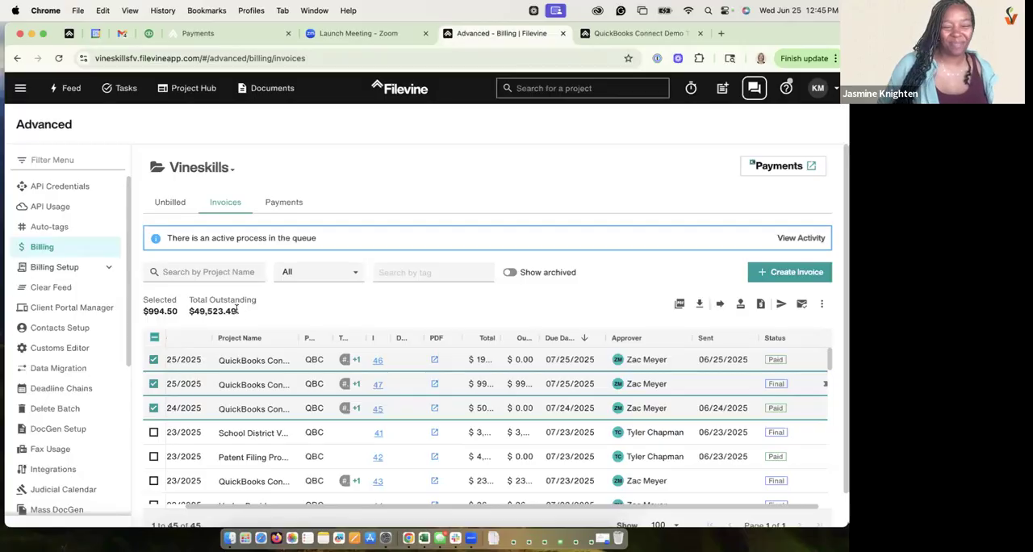
left_click(154, 338)
left_click(155, 339)
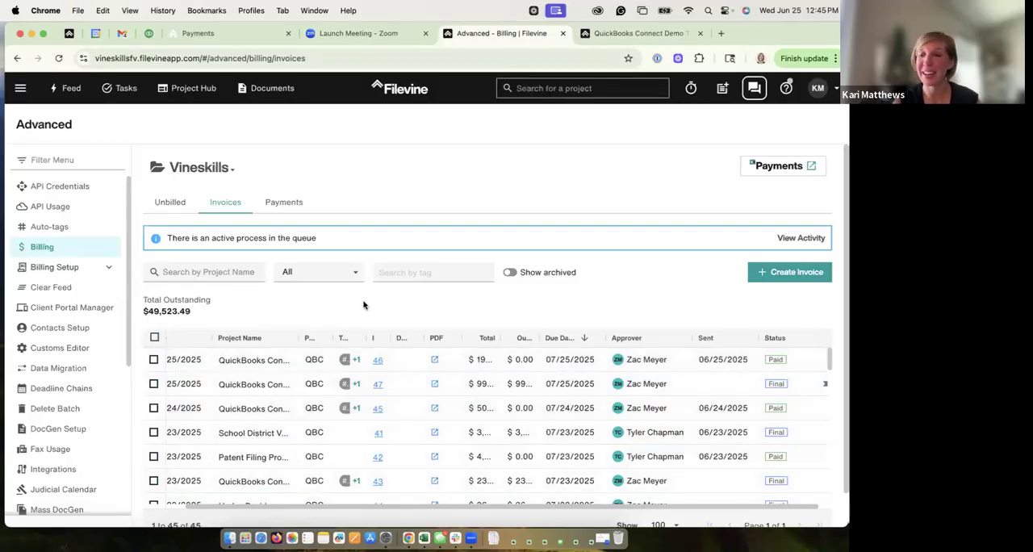